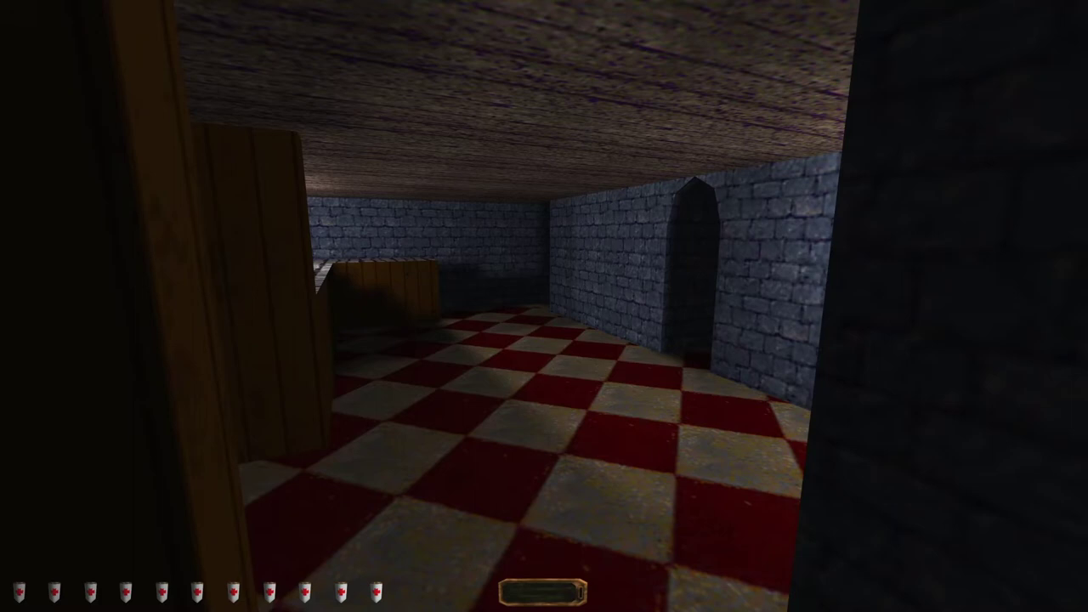
Step: Cross the checkered room and follow the dark corridor toward the stained-glass windows
key("w")
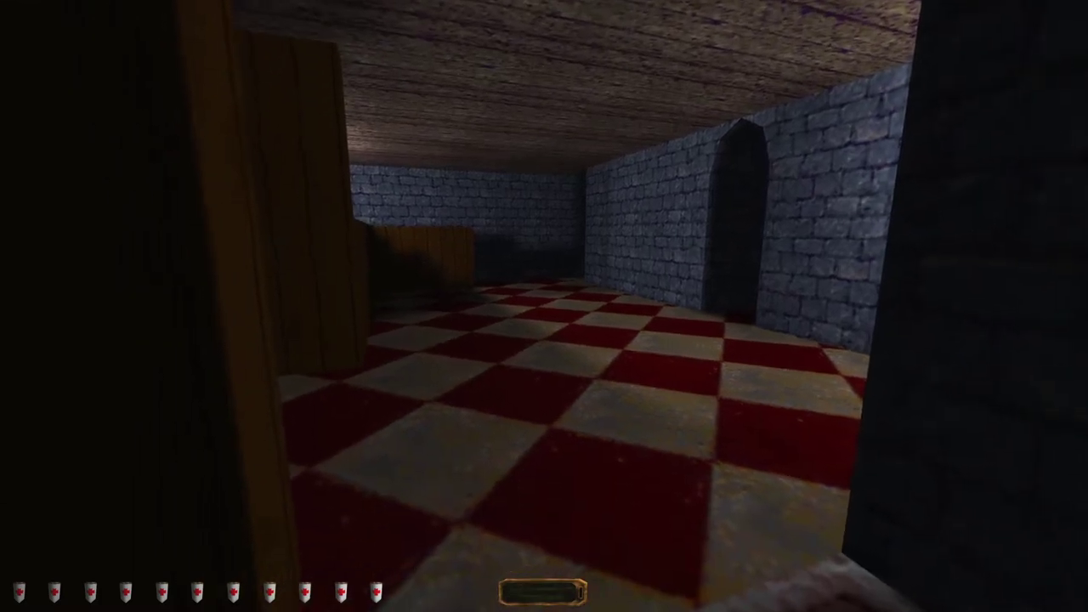
key("w")
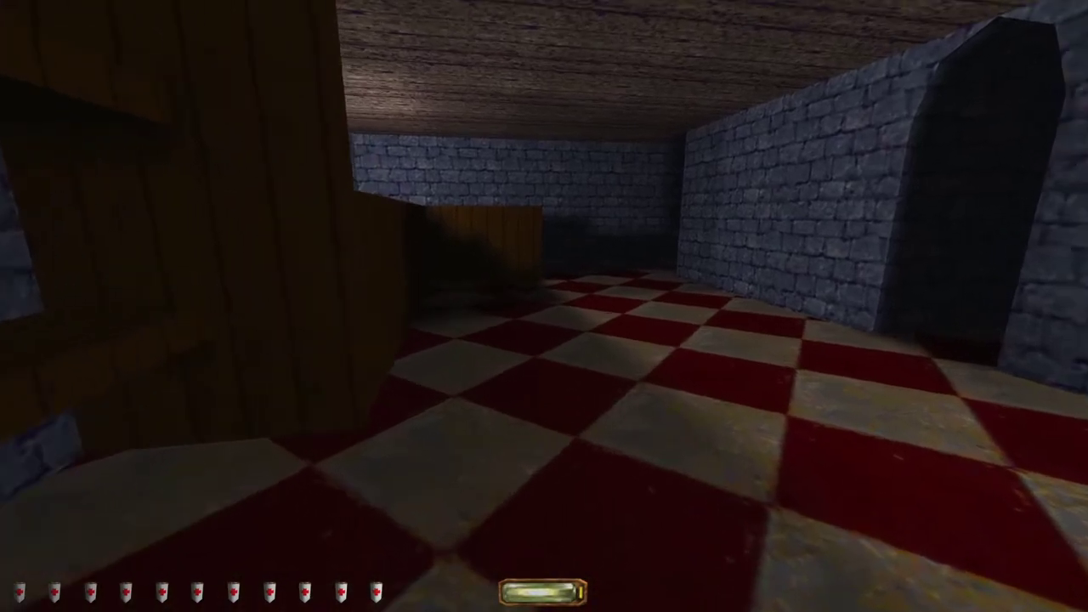
key("w")
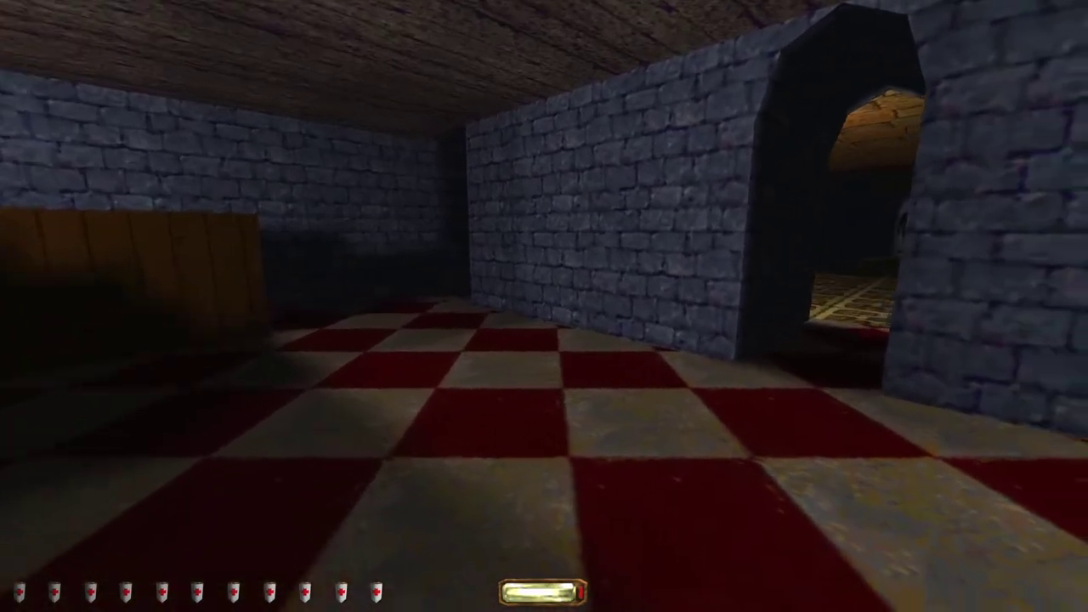
key("w")
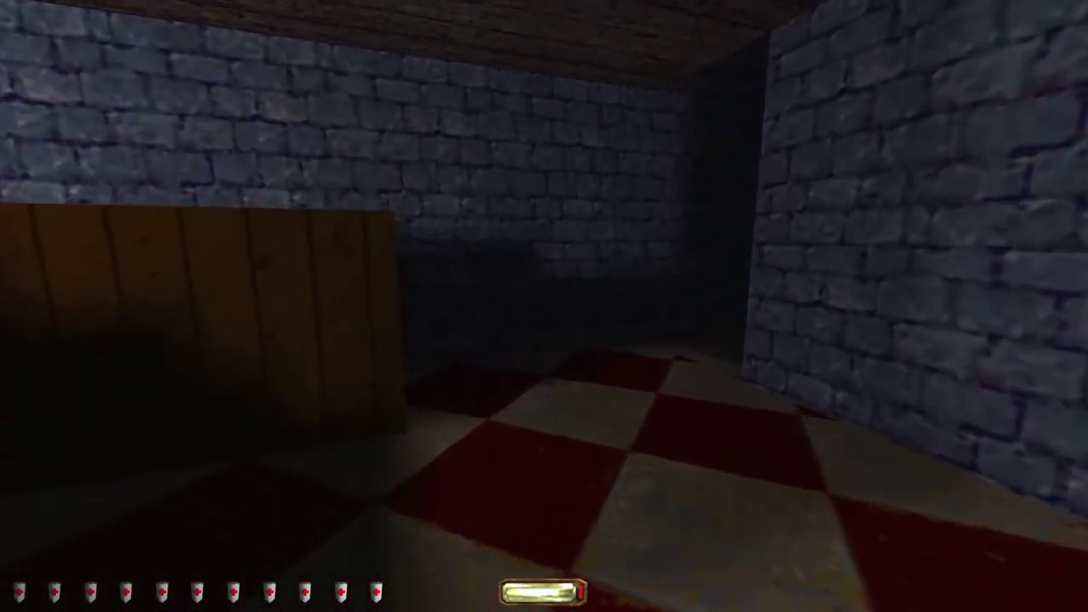
key("w")
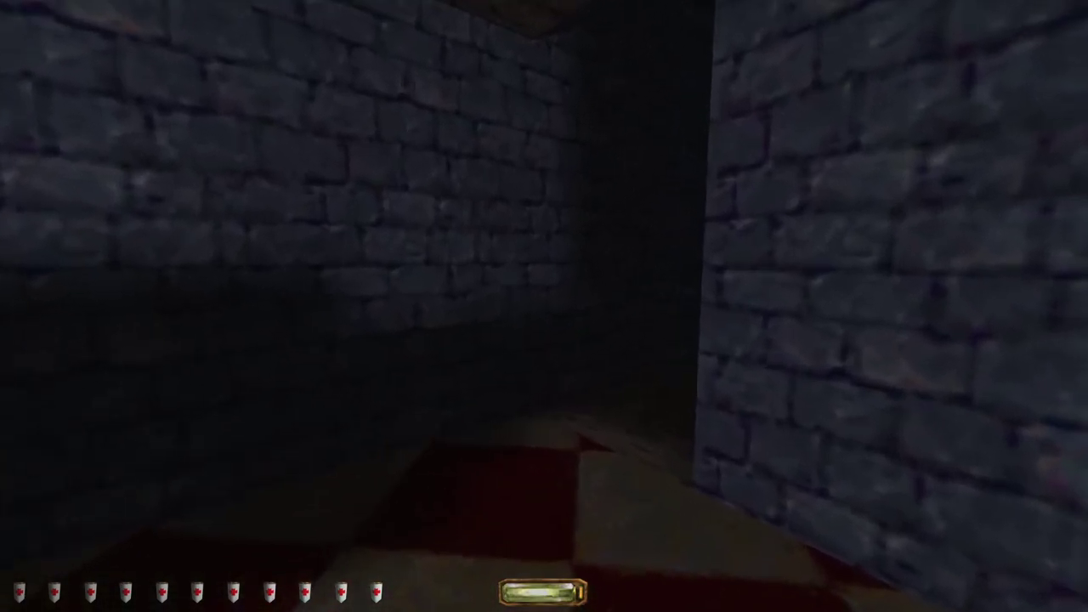
key("w")
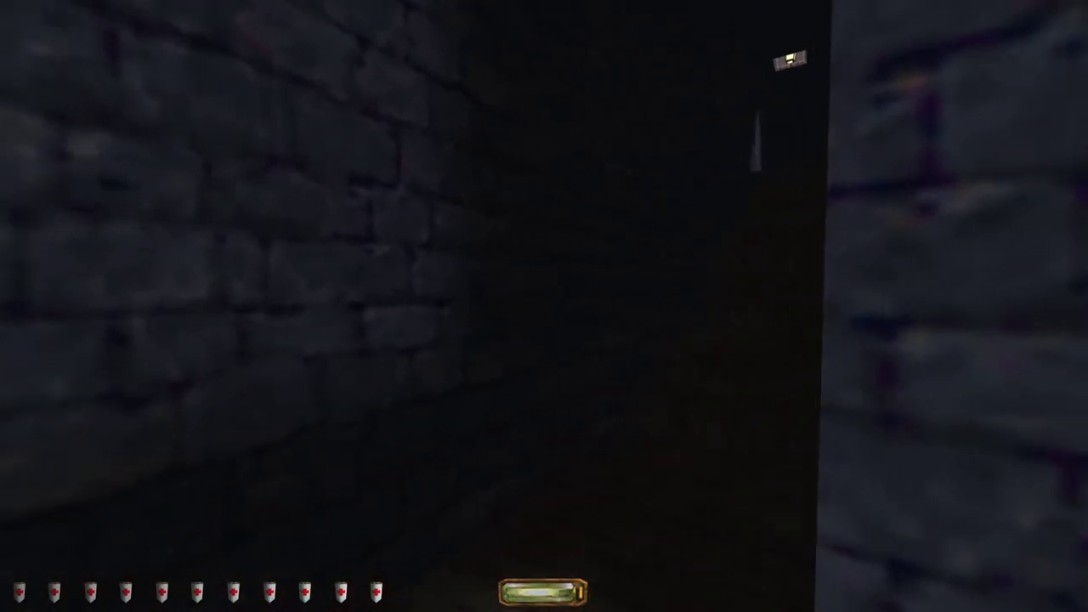
key("w")
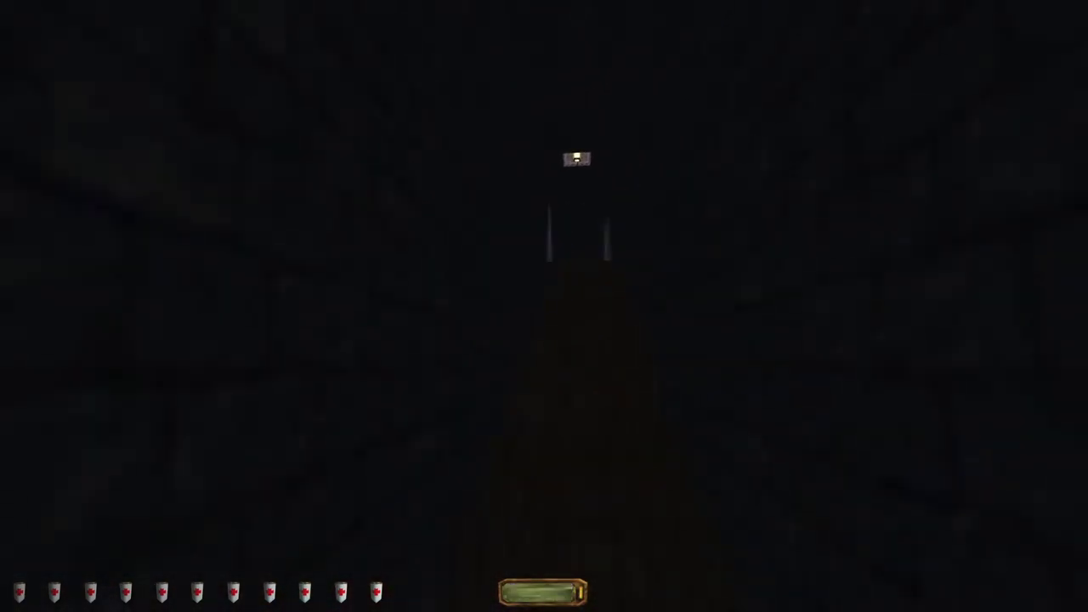
key("w")
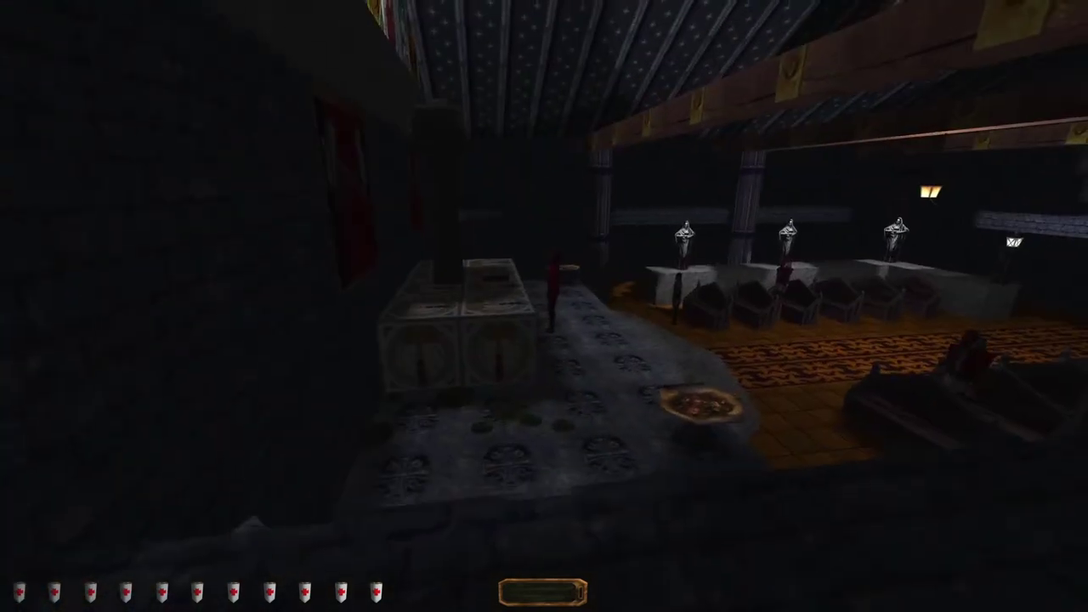
key("w")
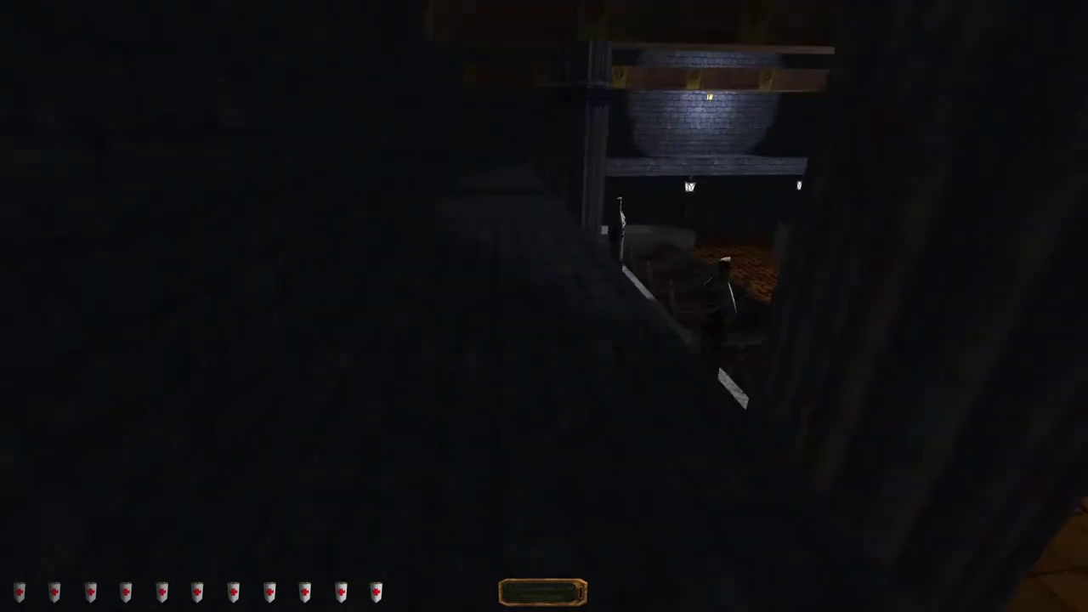
Step: Sneak along the ledge past the lantern and pillars, above the guarded church hall
key("w")
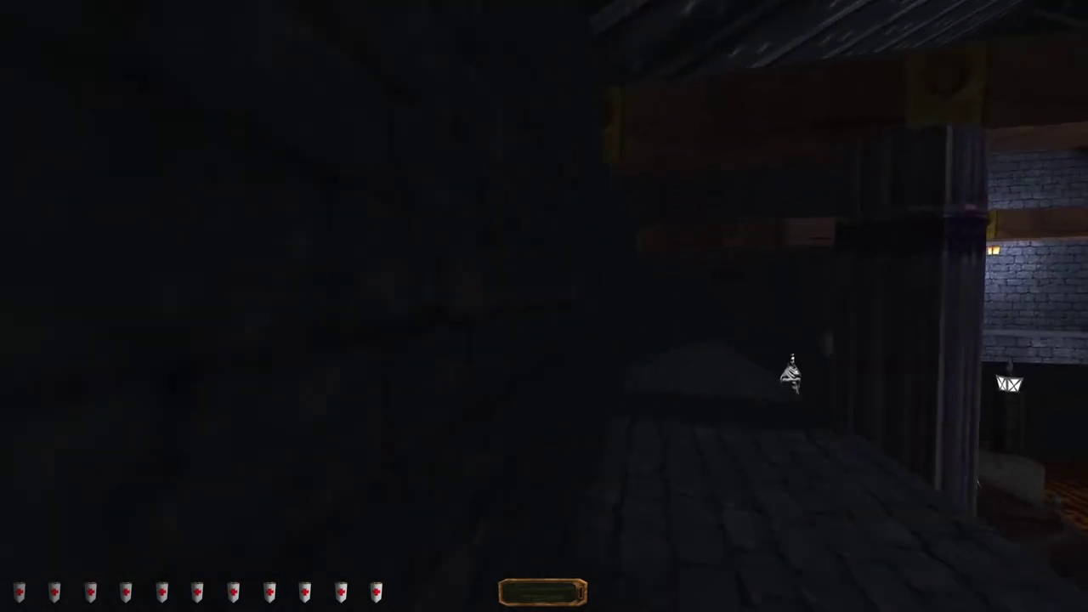
key("w")
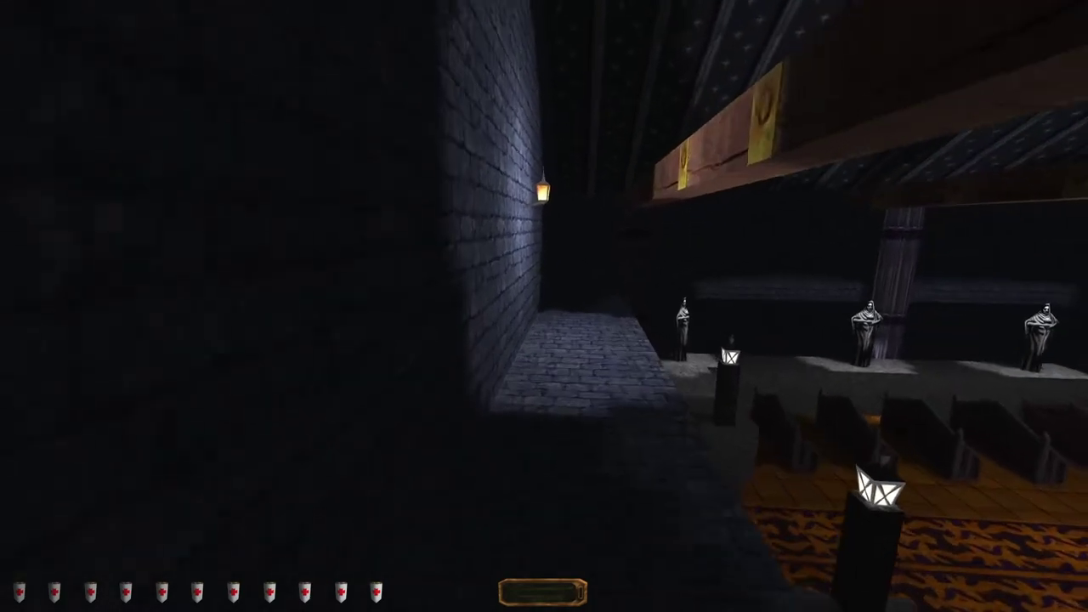
key("w")
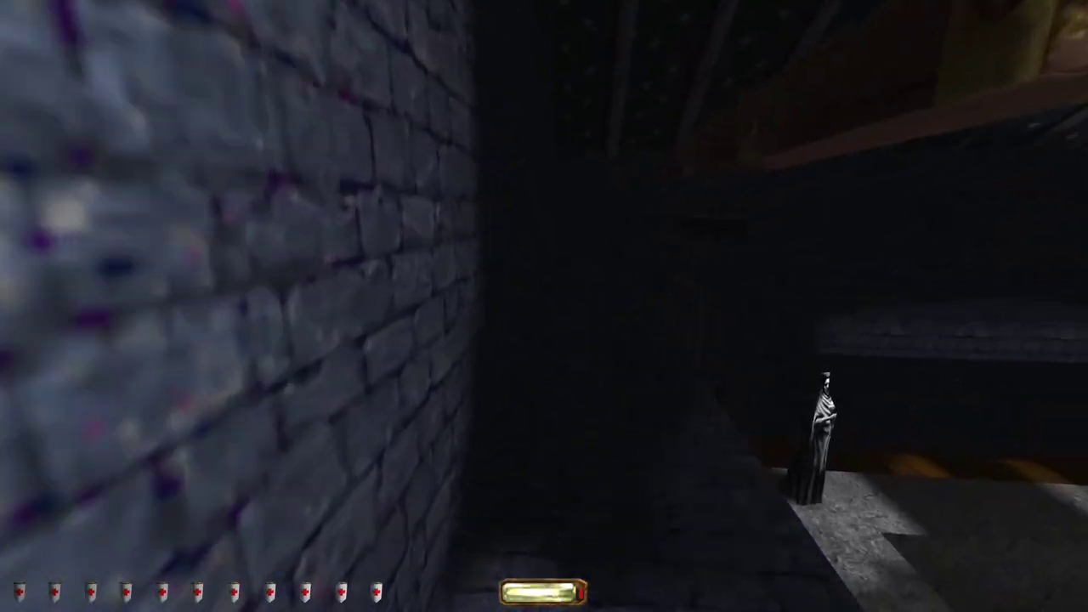
key("w")
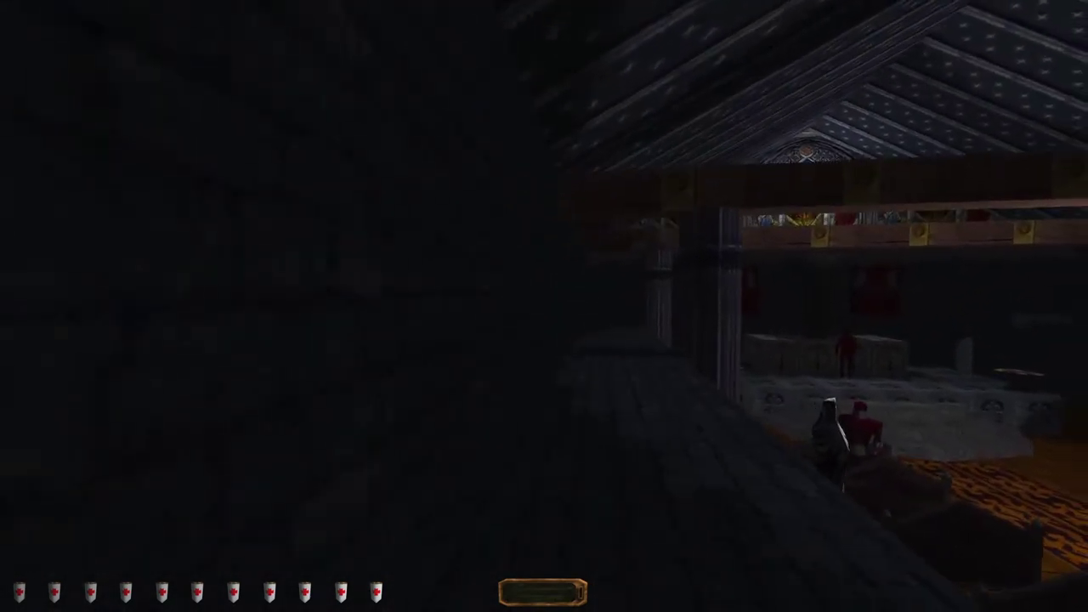
key("w")
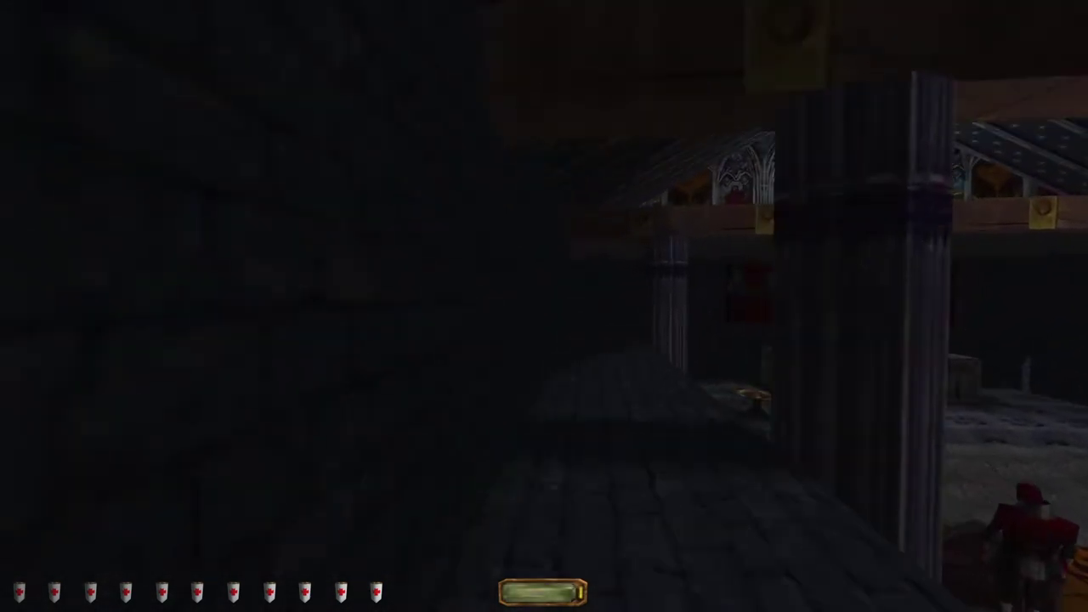
key("w")
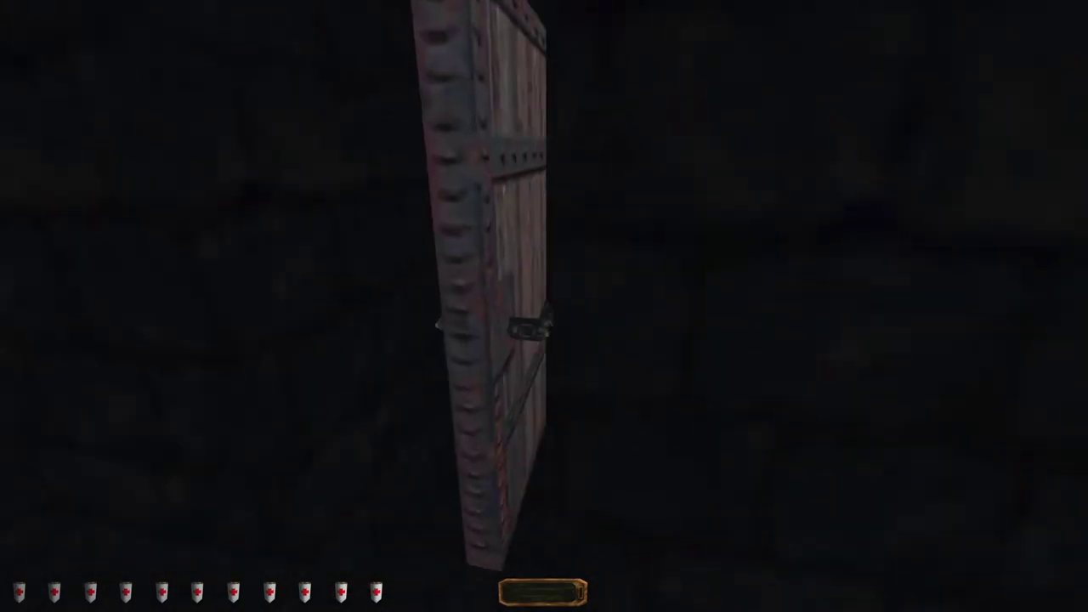
Step: Climb the stairwell to the orange-tiled room and collect the row of gold nuggets
key("w")
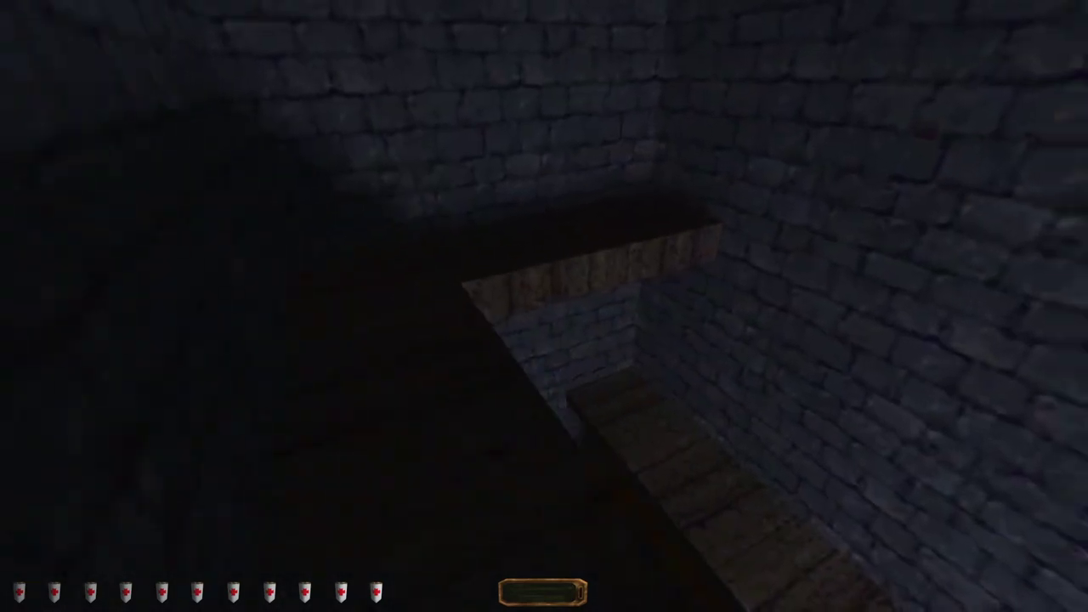
key("w")
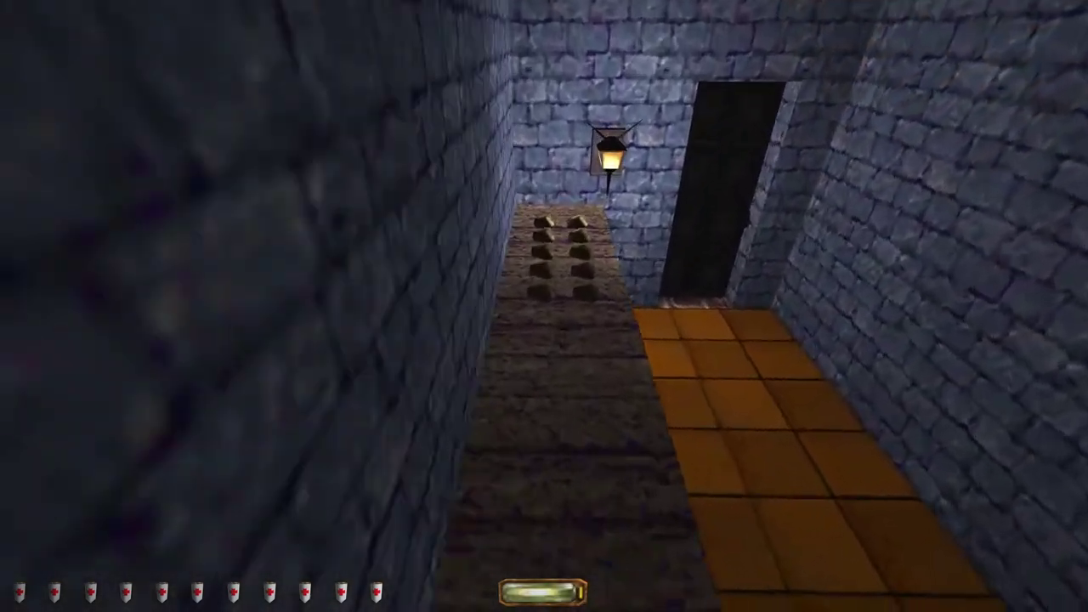
key("w")
right_click(544, 306)
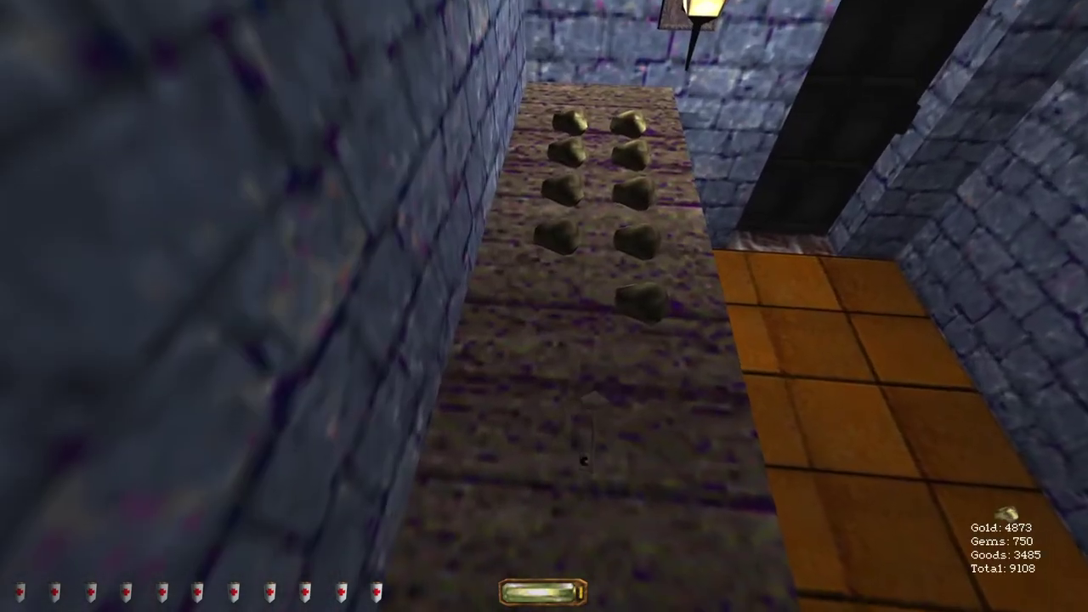
right_click(544, 306)
right_click(544, 305)
right_click(544, 306)
right_click(544, 306)
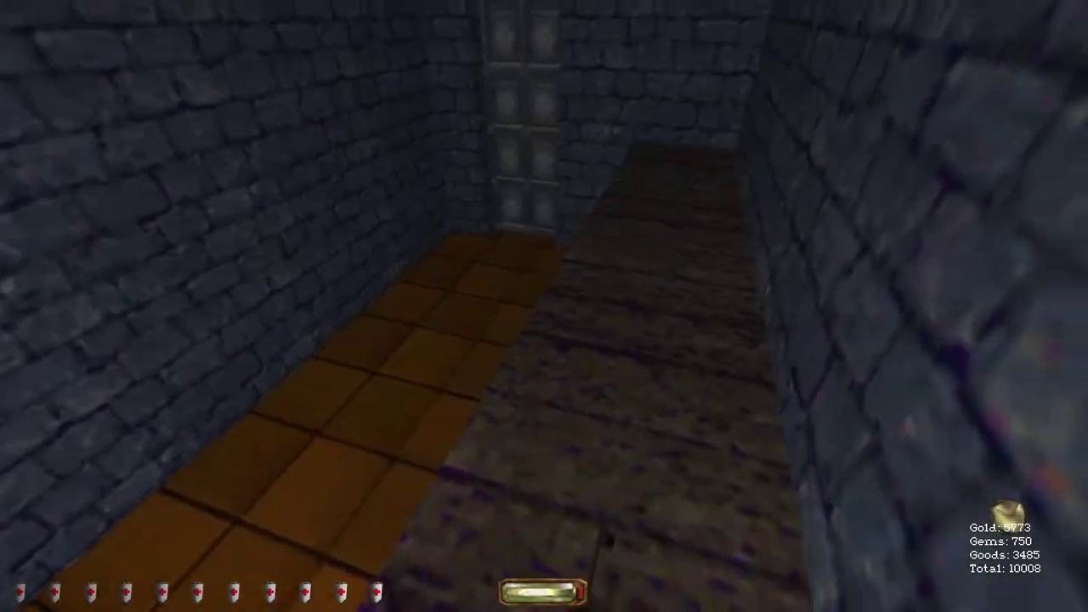
key("Tab")
Step: Approach the metal door, then return to the ledge overlooking the statue and coffin hall
key("w")
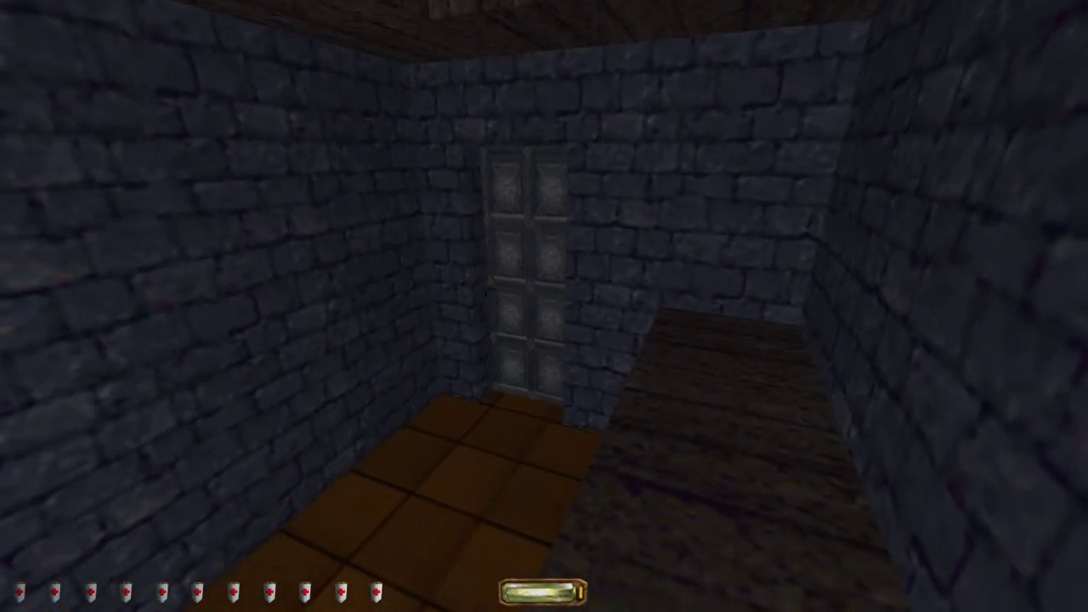
key("w")
key("w")
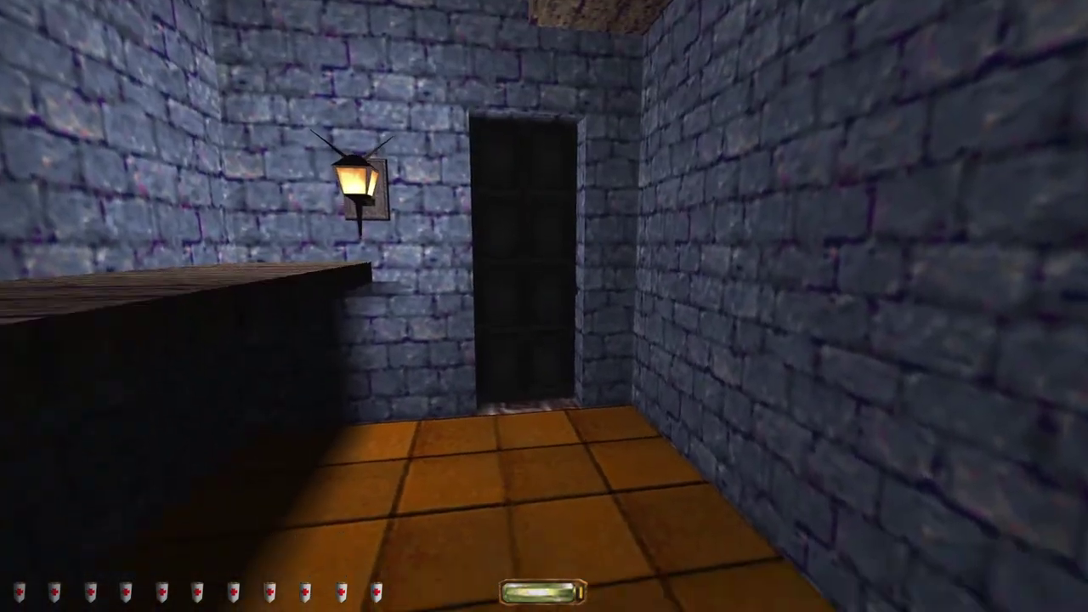
key("w")
key("w")
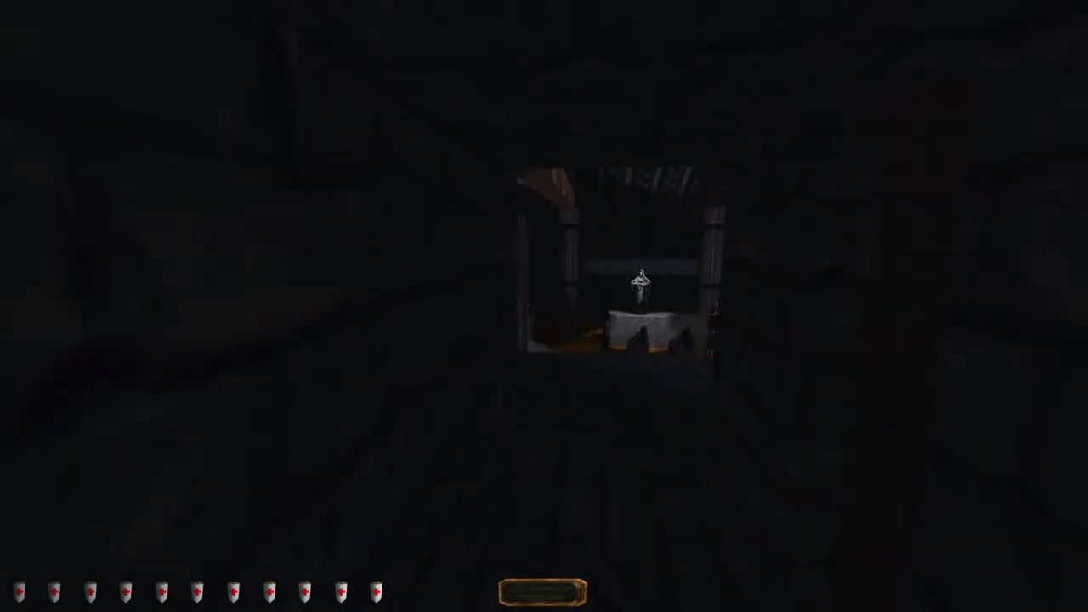
key("w")
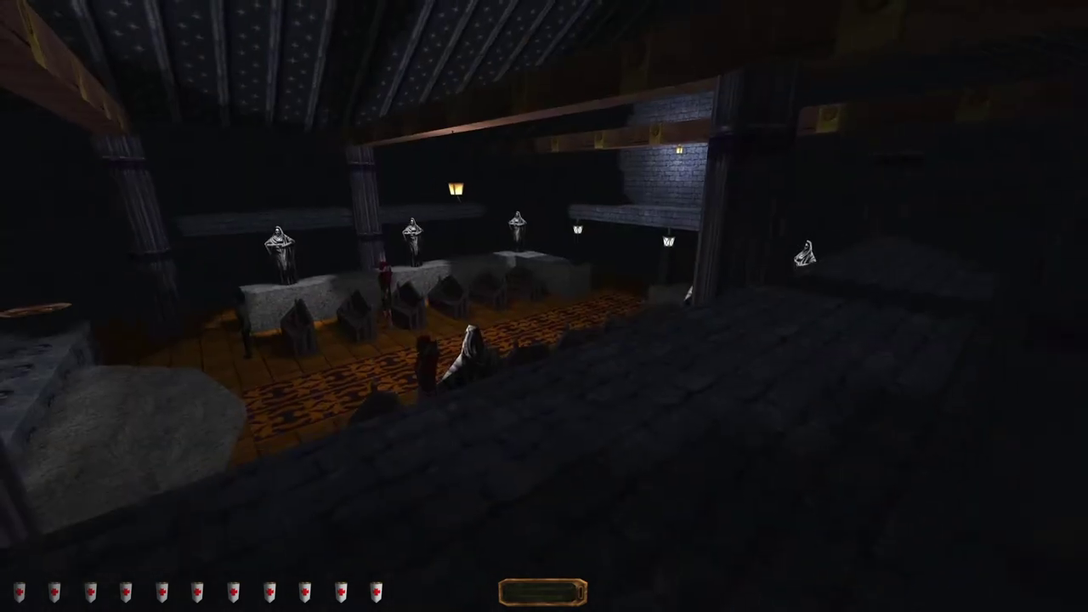
key("w")
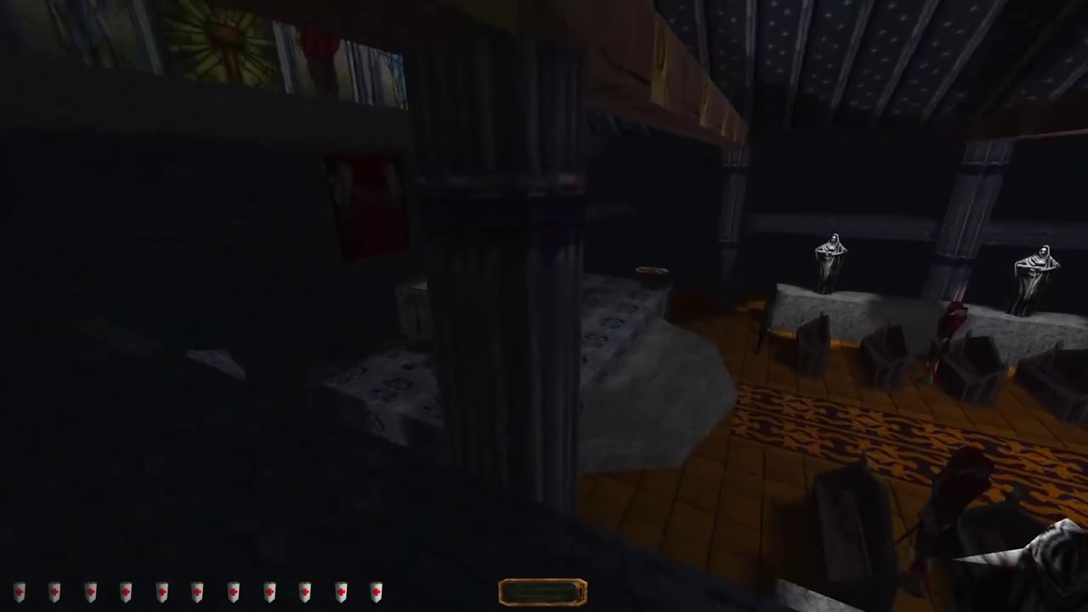
key("w")
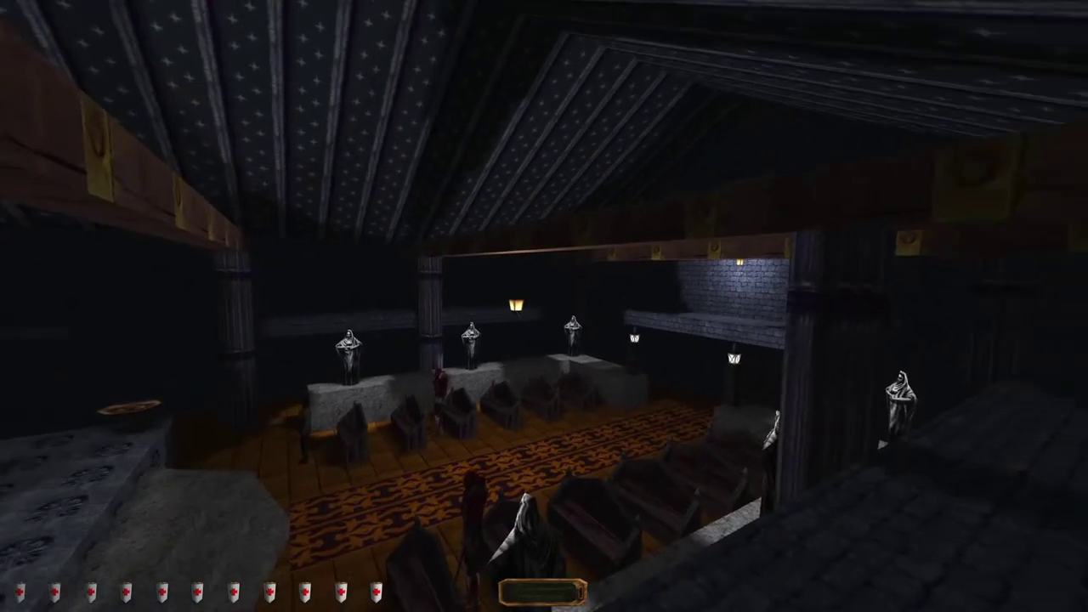
key("w")
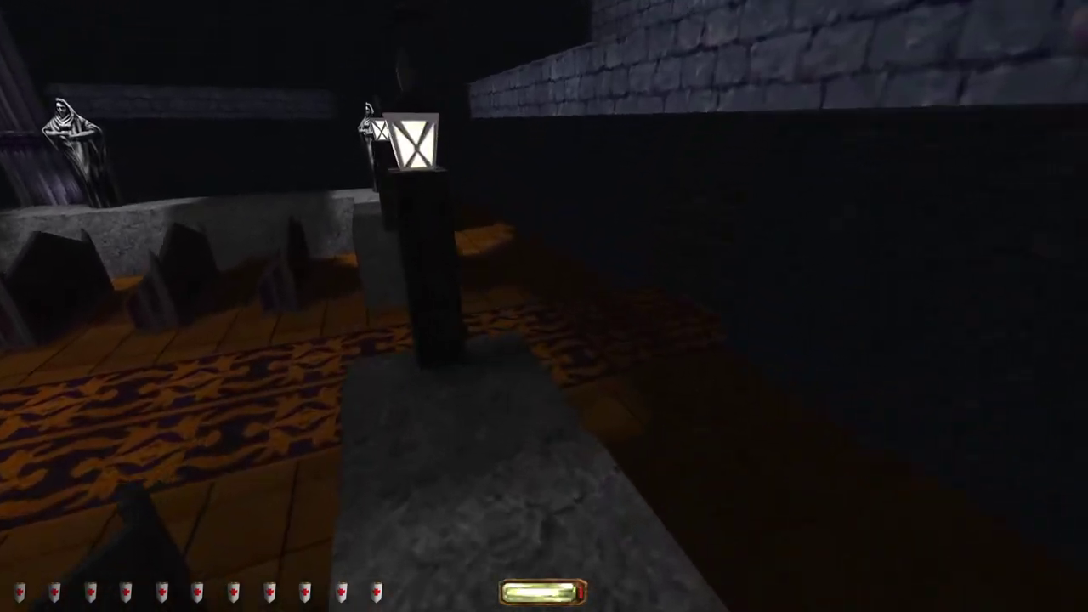
Step: Descend into the carpeted hall and go through the doorway to the brick room
key("w")
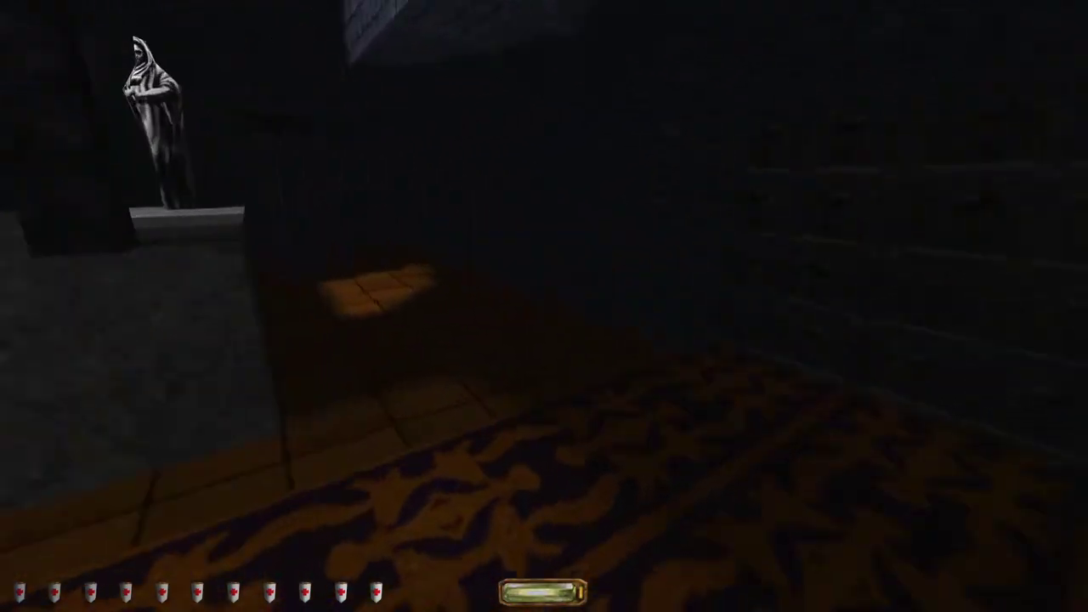
key("w")
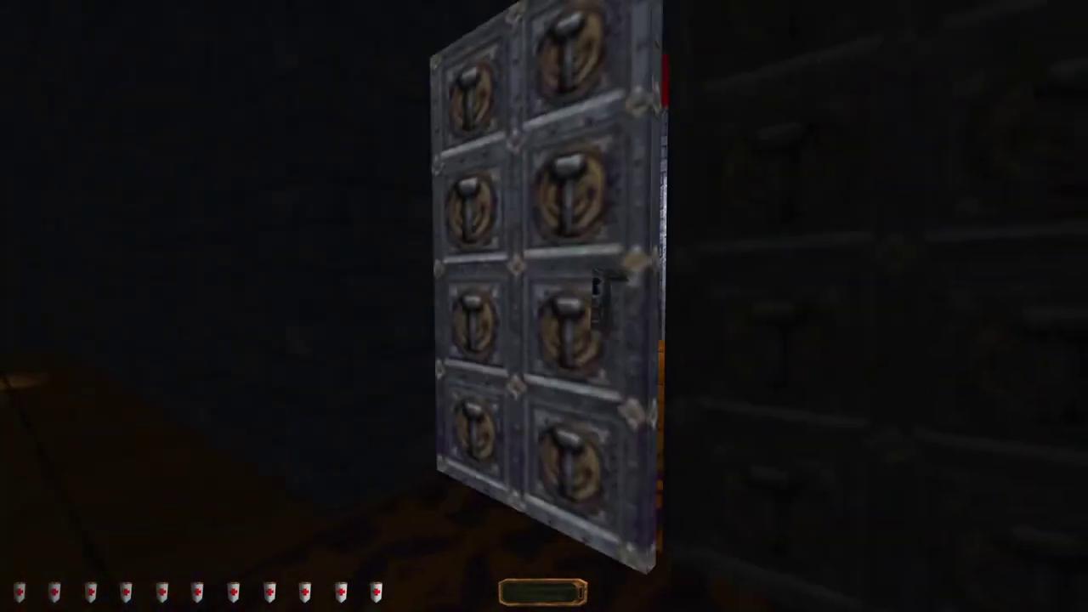
key("w")
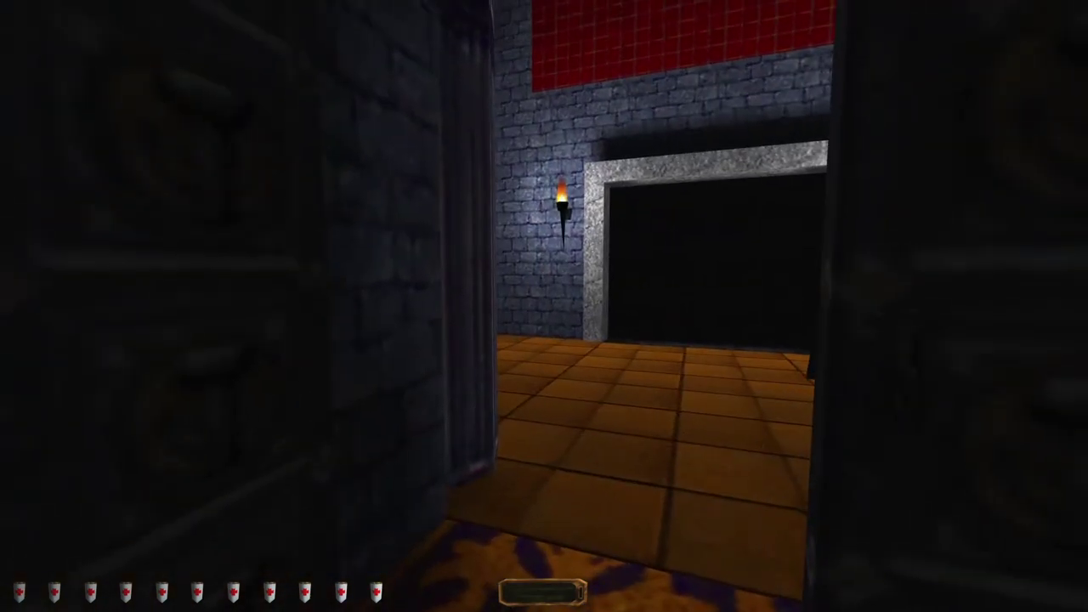
key("w")
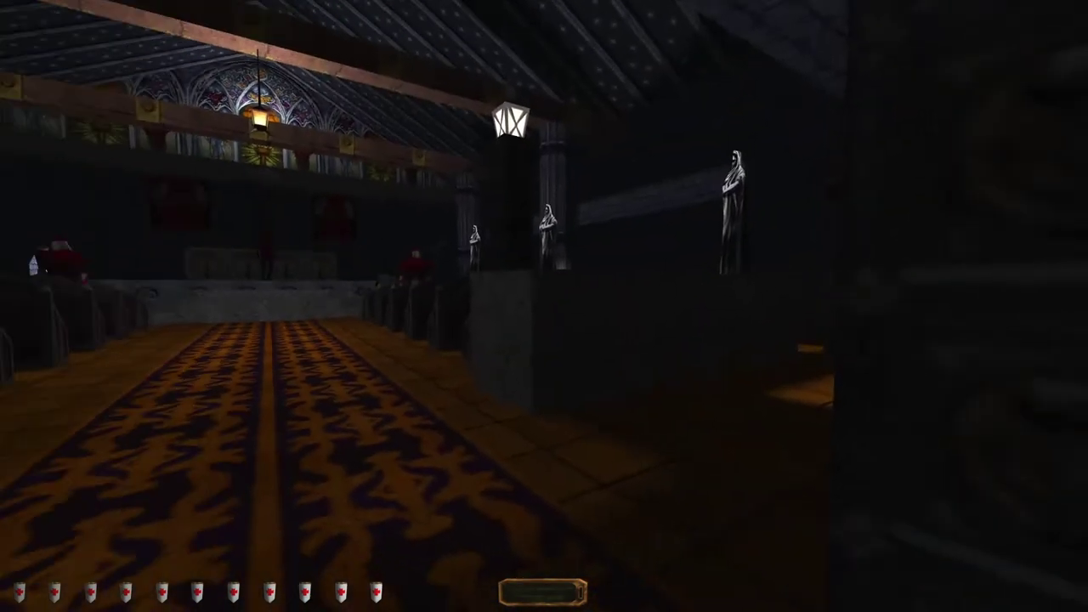
key("w")
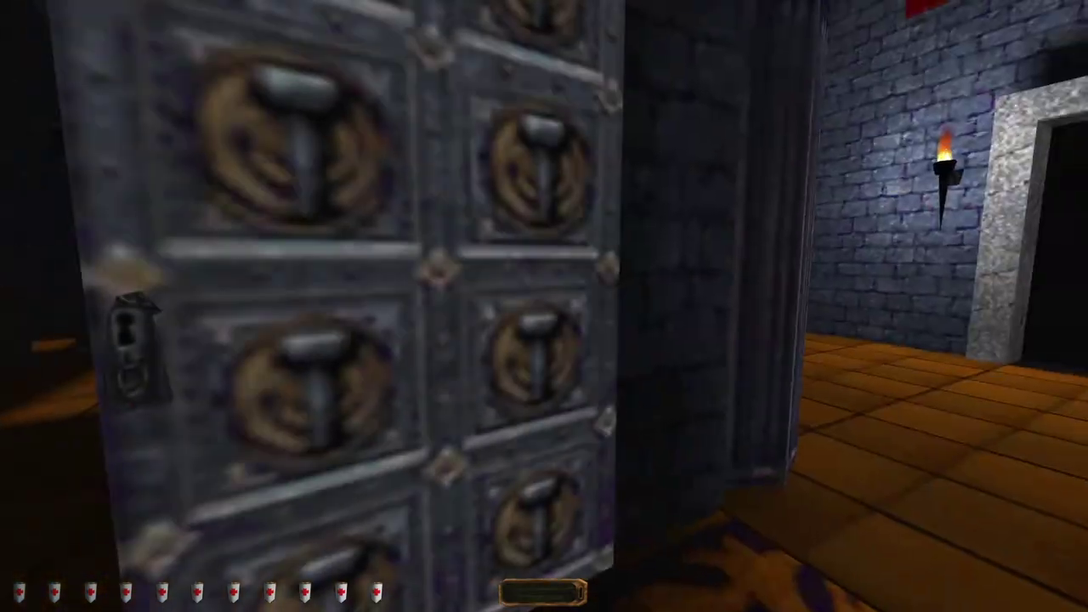
Step: Follow the corridor past the curtain and painting, and climb onto the stone counter
key("w")
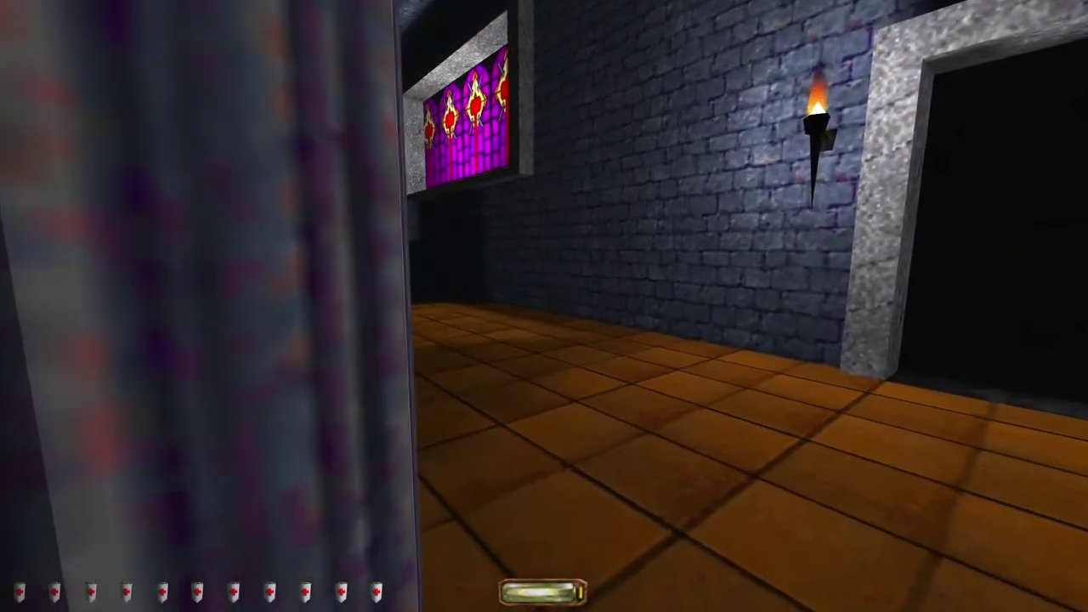
key("w")
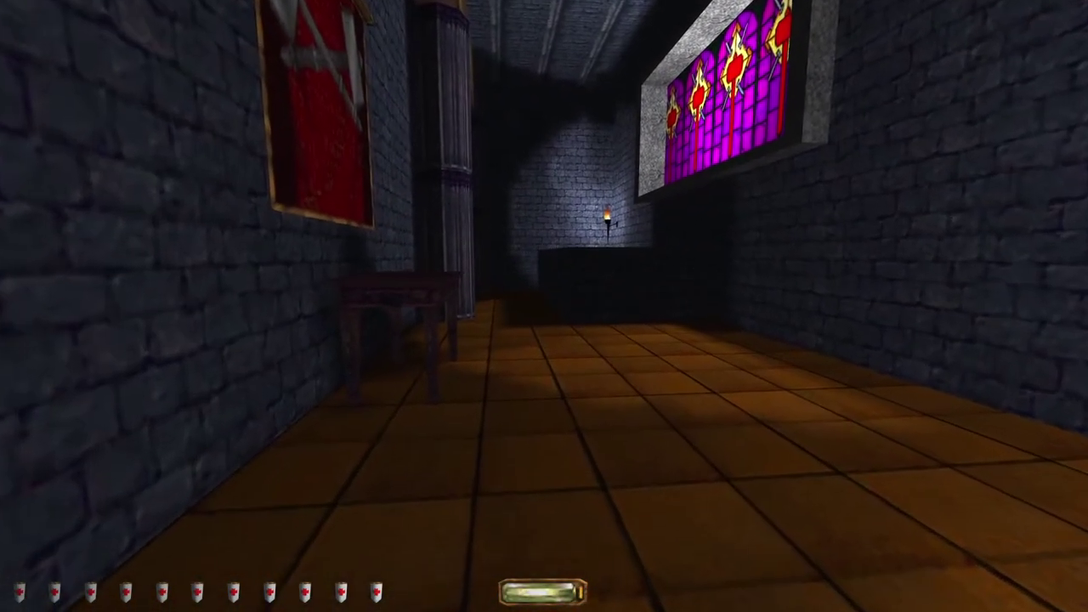
key("w")
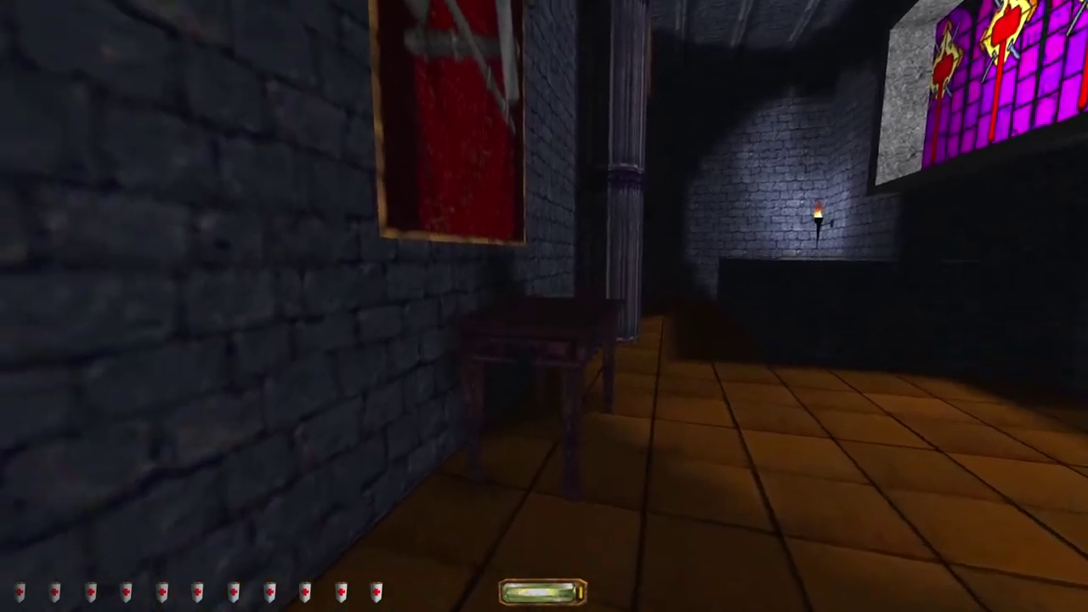
key("w")
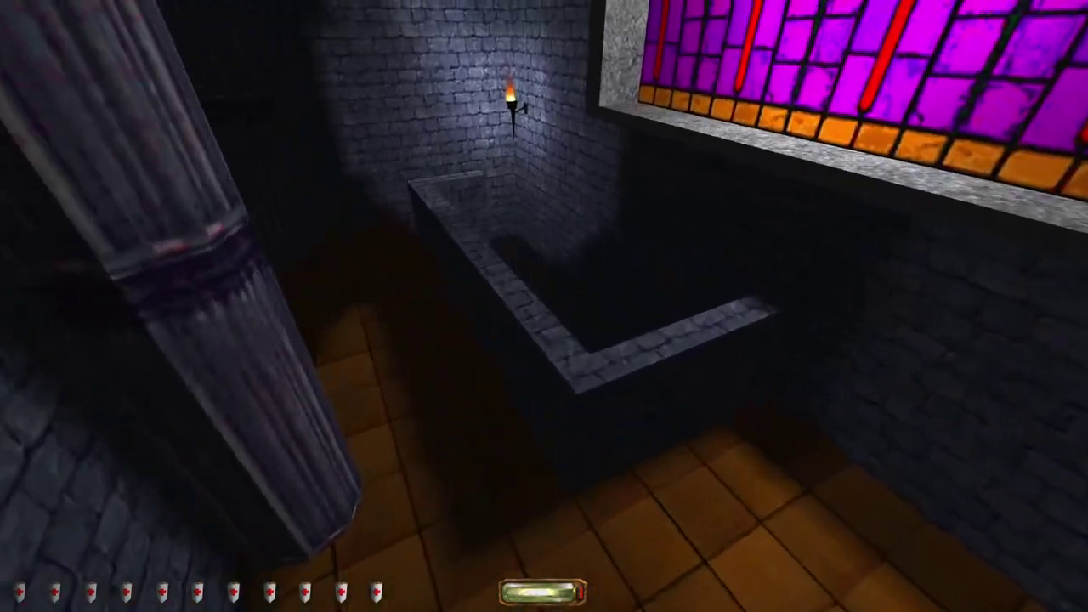
key("w")
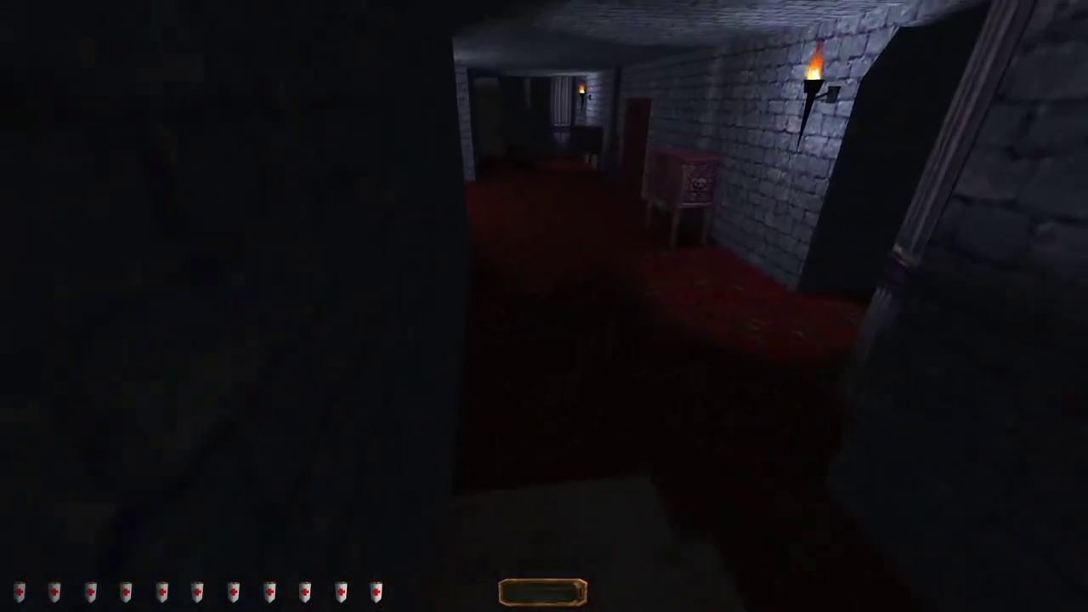
key("w")
key("w")
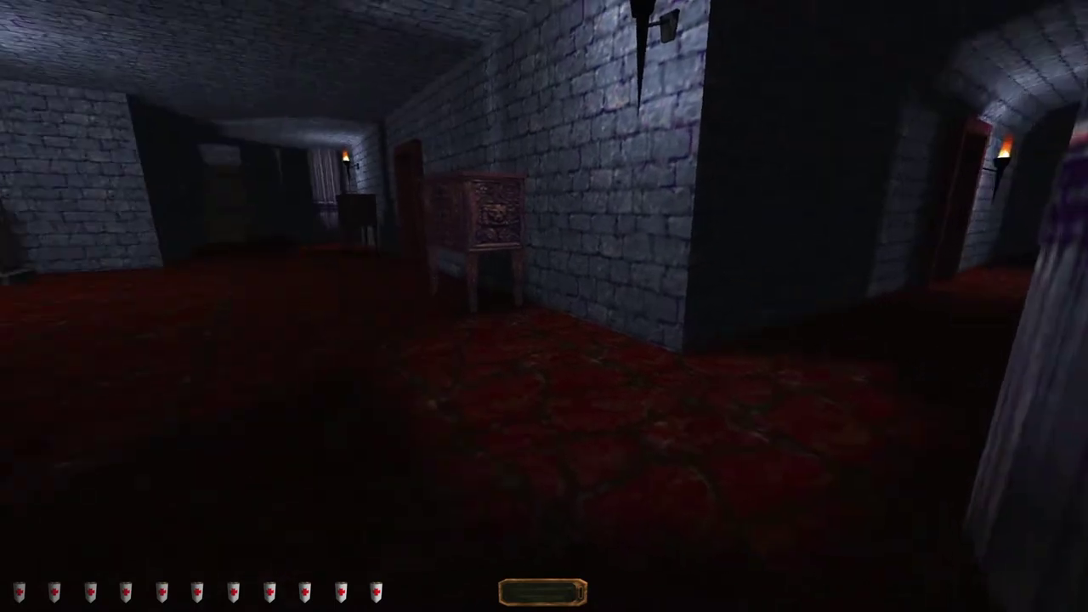
Step: Go through the torch-lit stone passages into the room with the riveted metal door
key("w")
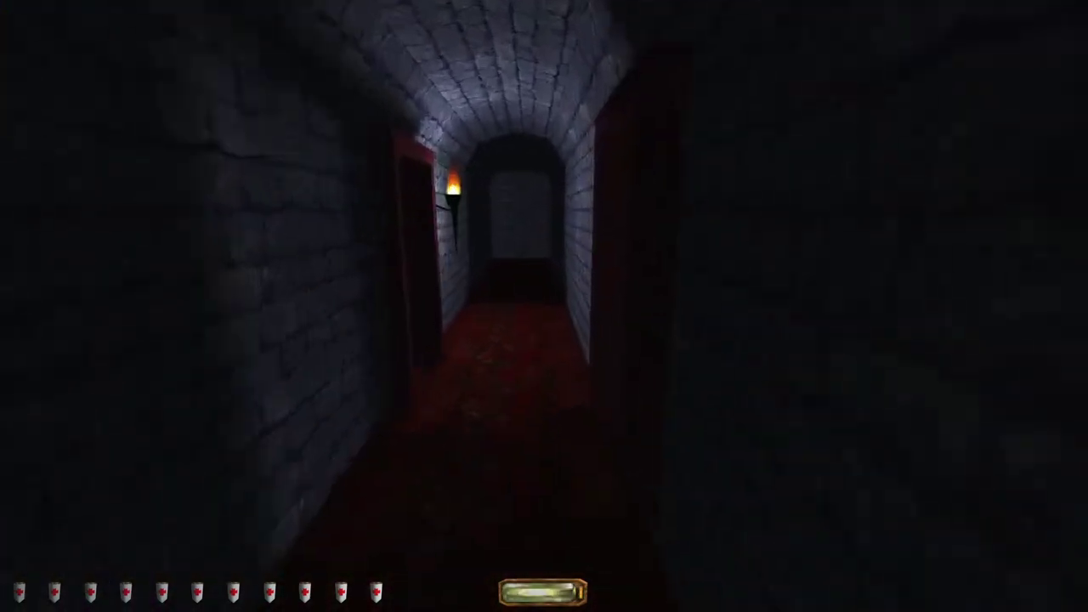
key("w")
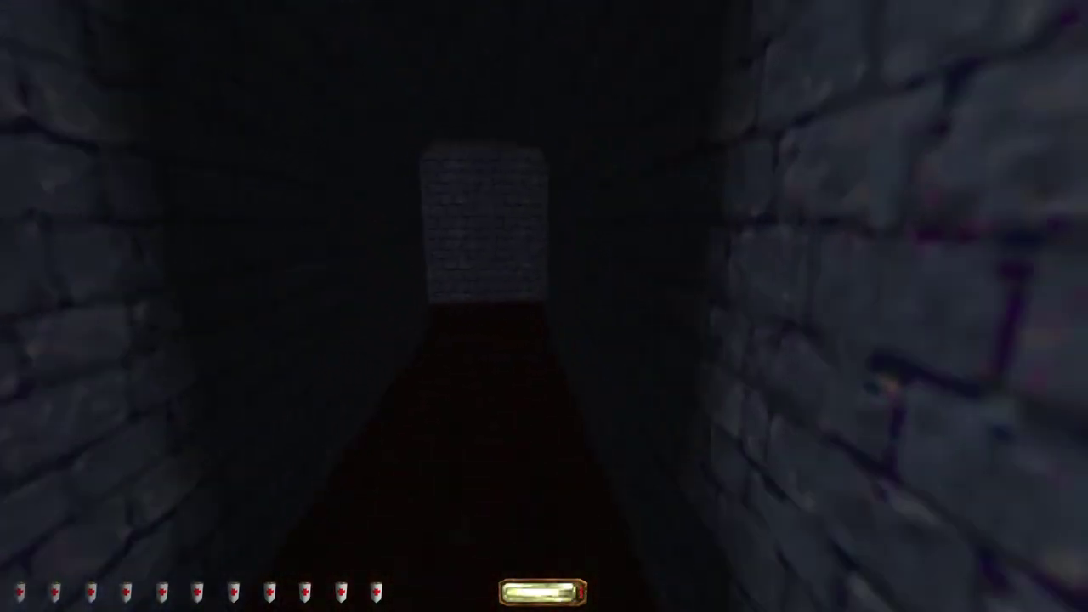
key("w")
key("w")
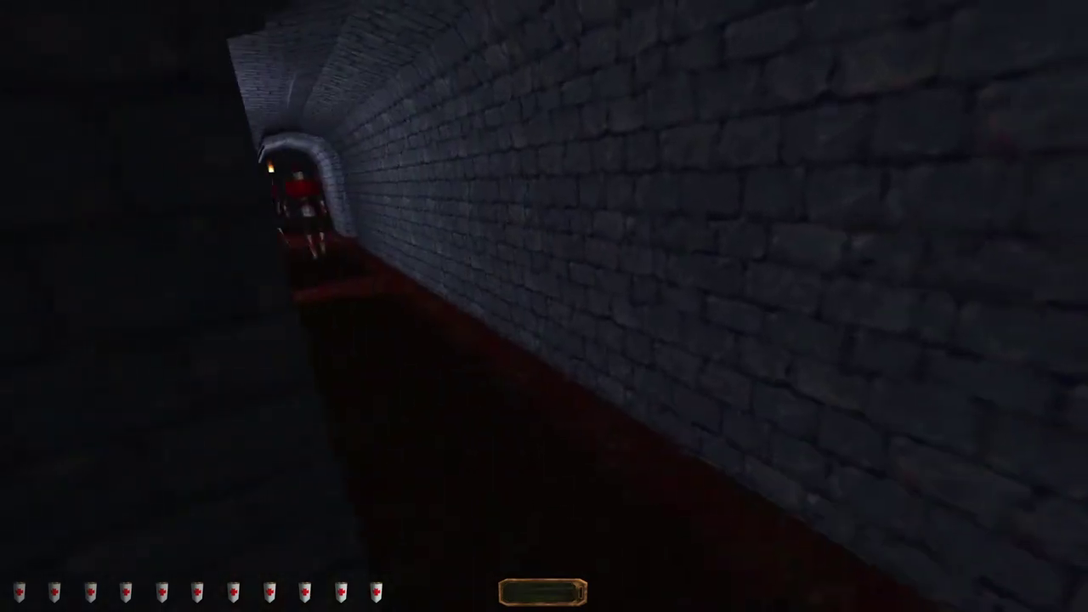
key("w")
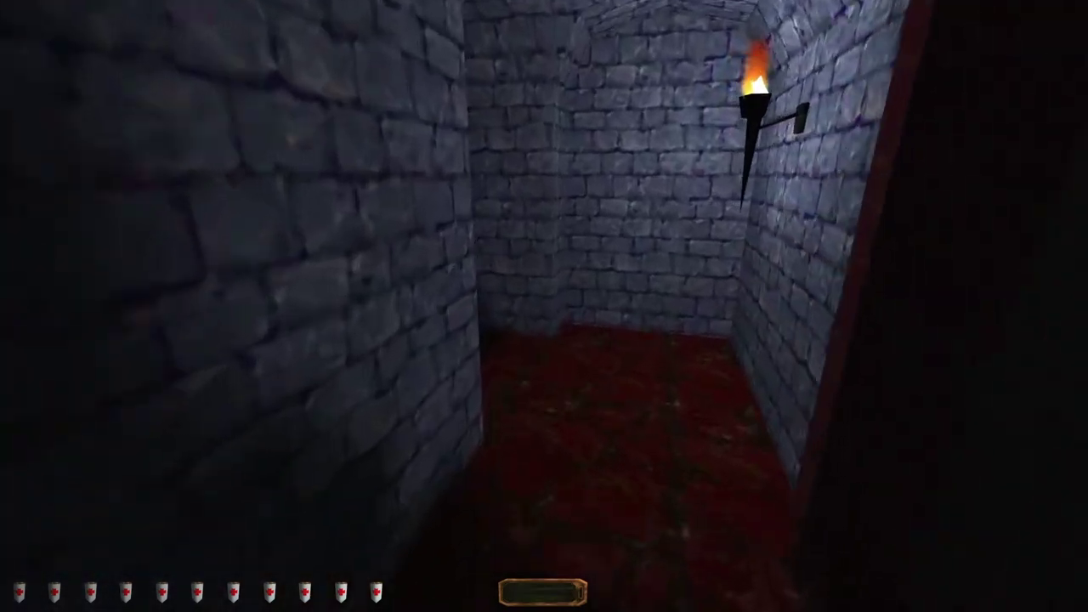
key("w")
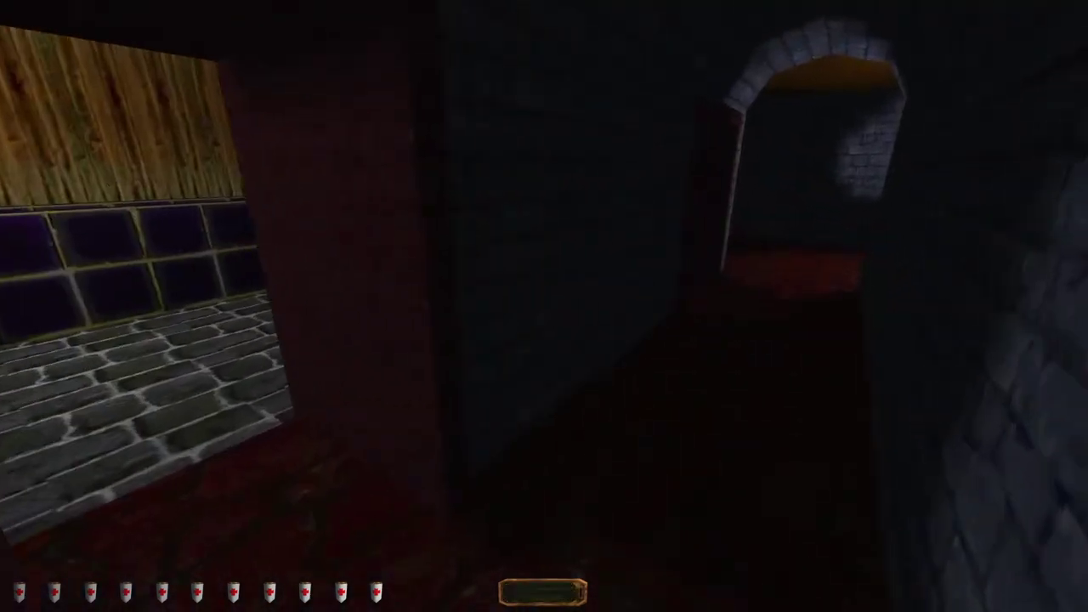
key("w")
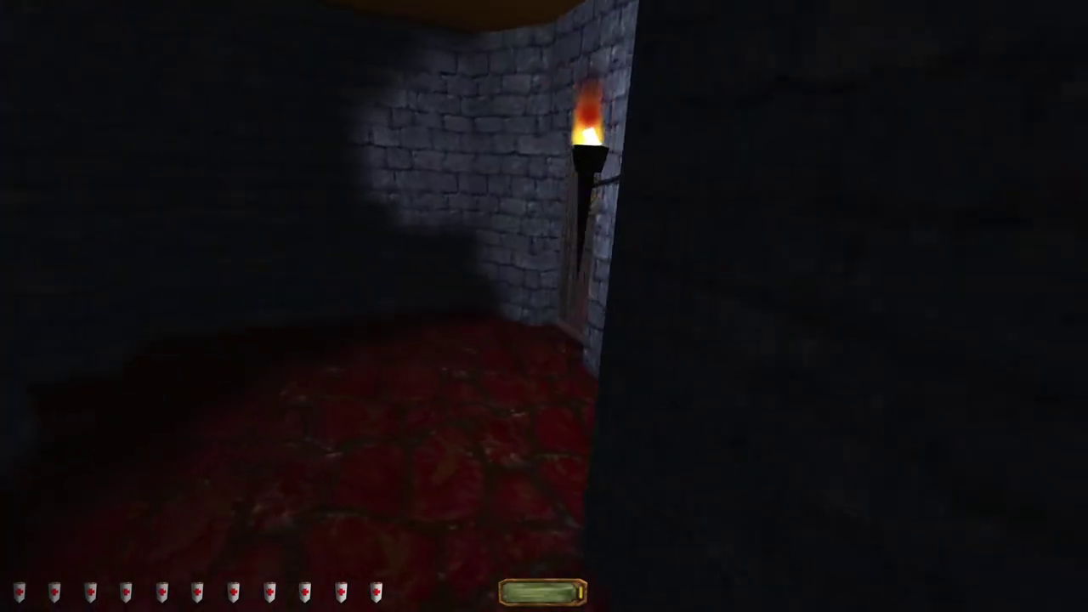
key("w")
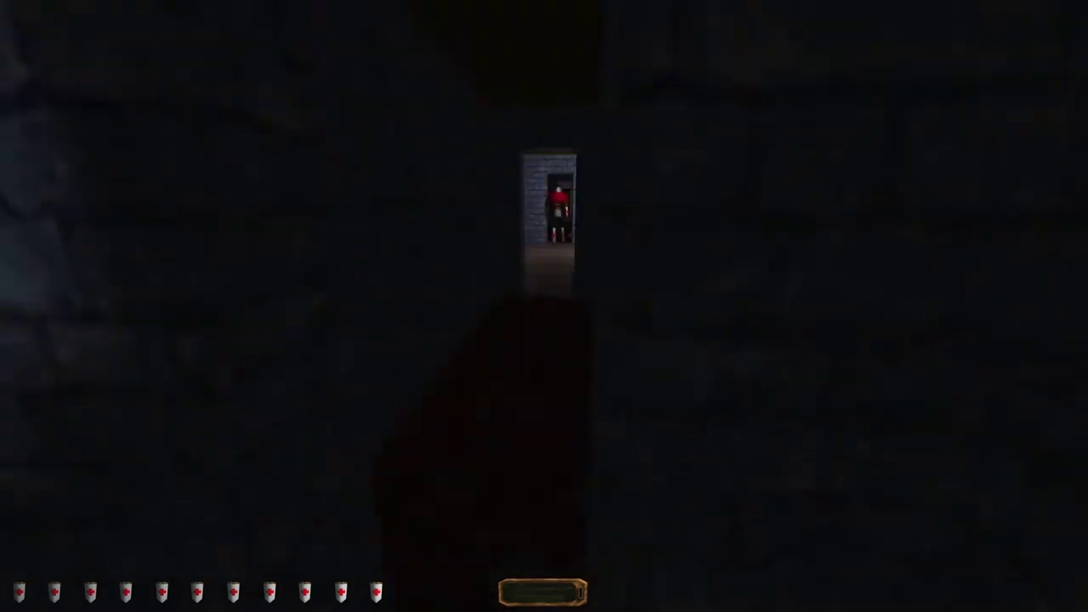
key("w")
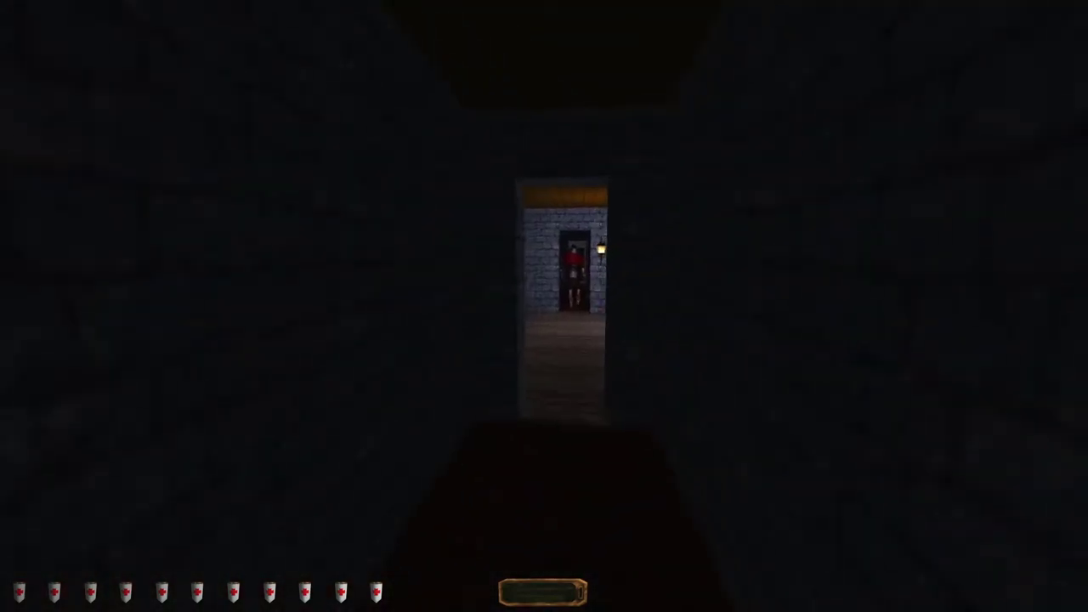
Step: Reach the lit courtyard, quicksave, and unlock the wooden door with the Back Tower Key
key("w")
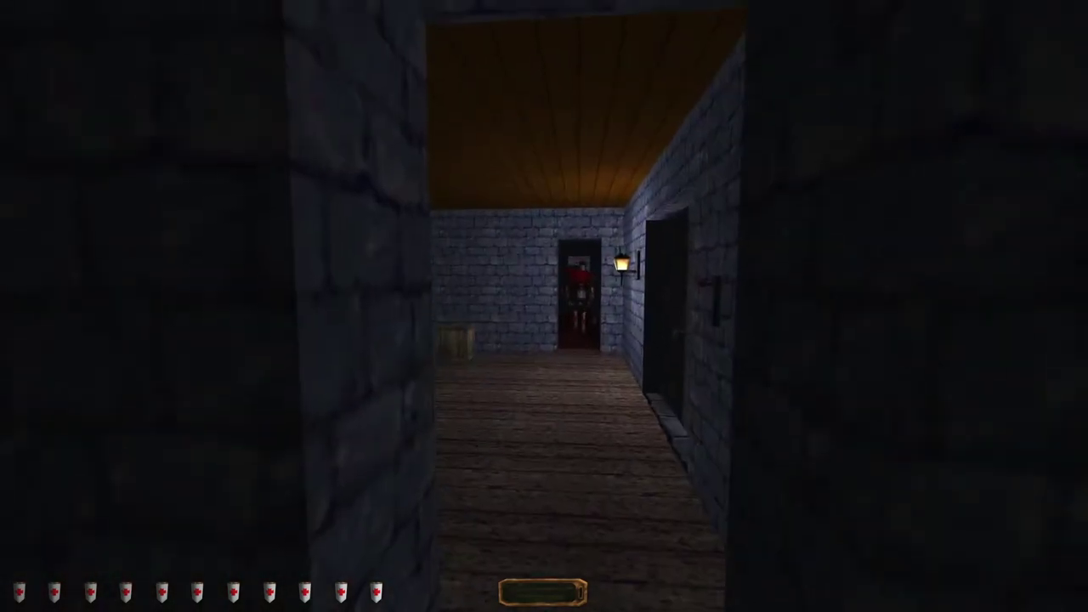
key("w")
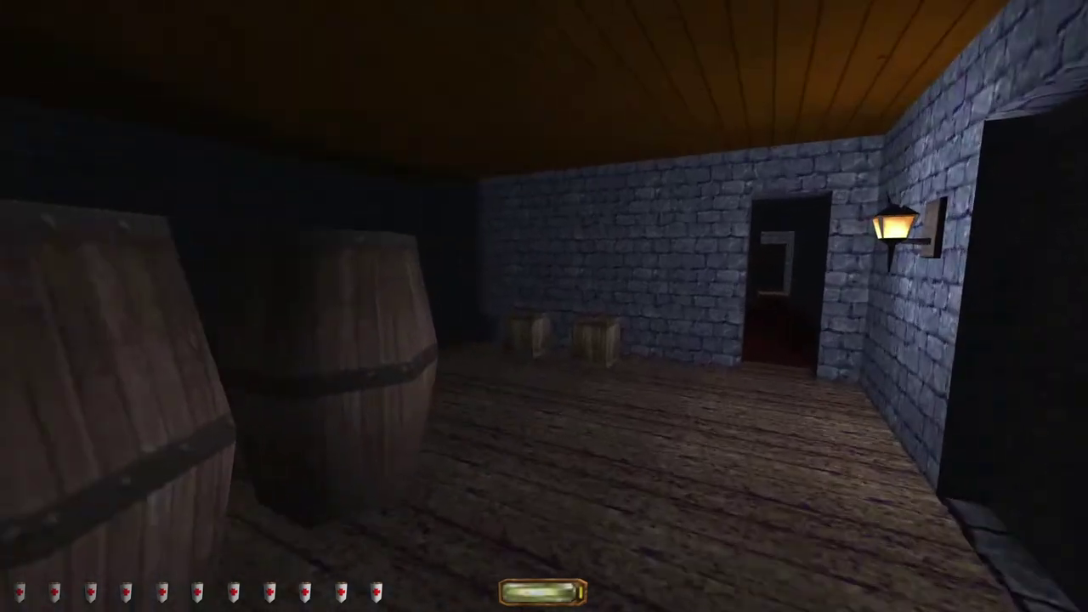
key("w")
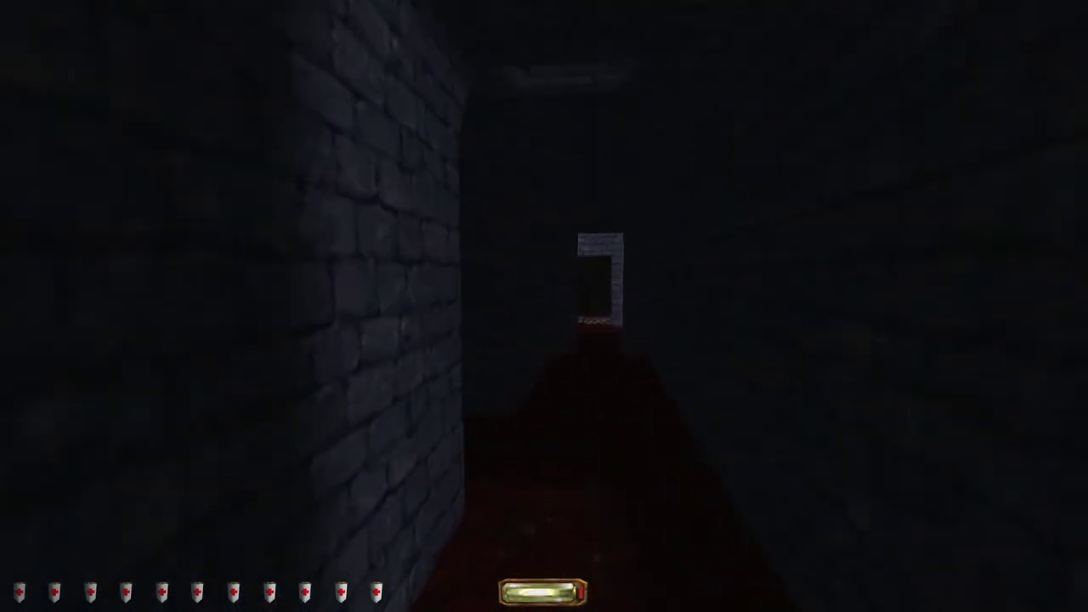
key("w")
key("w")
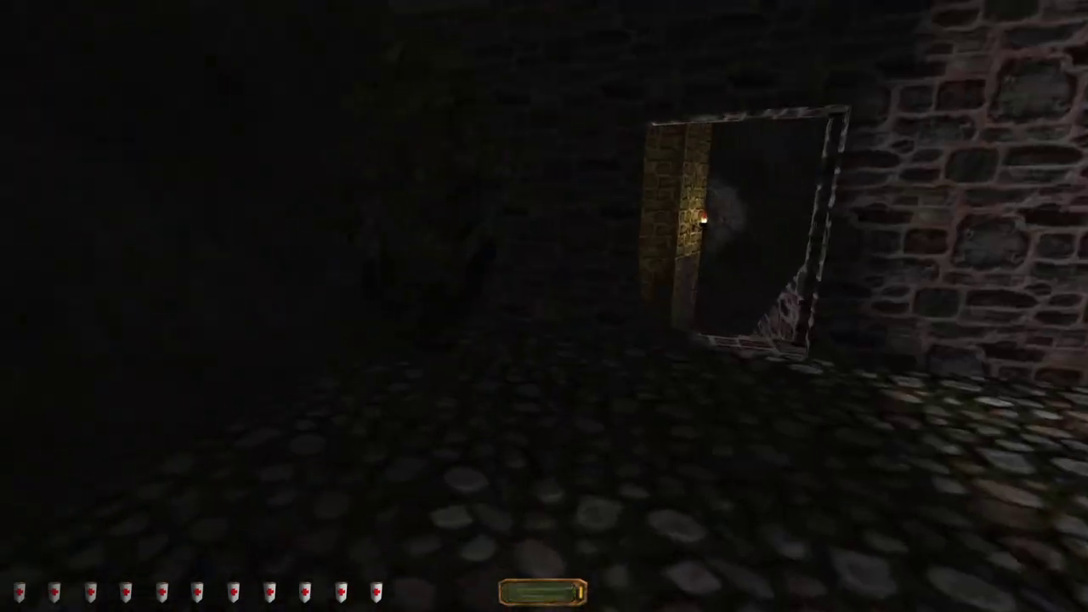
key("w")
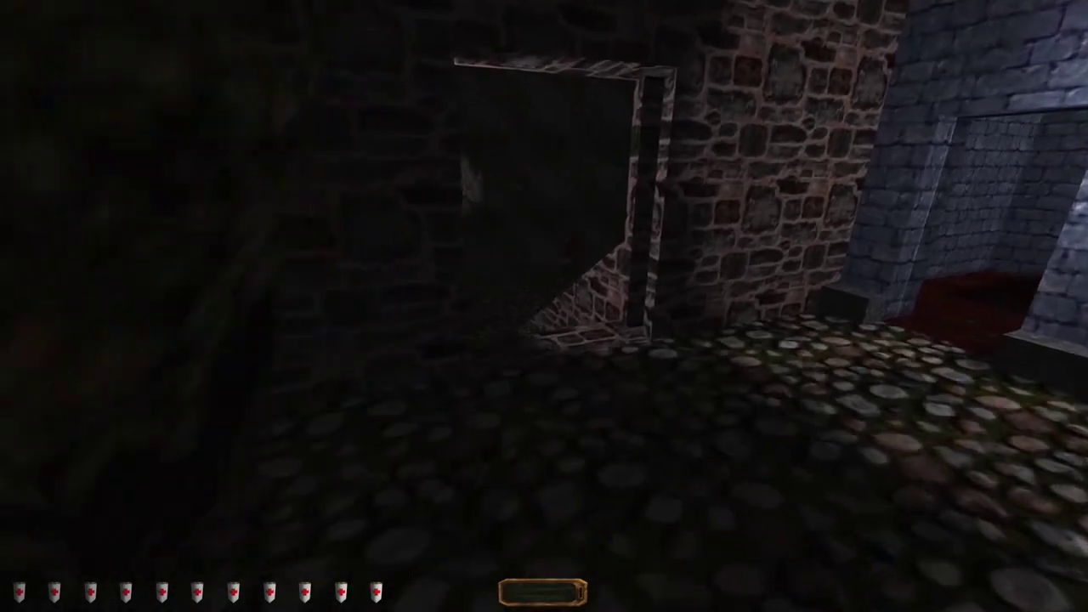
key("w")
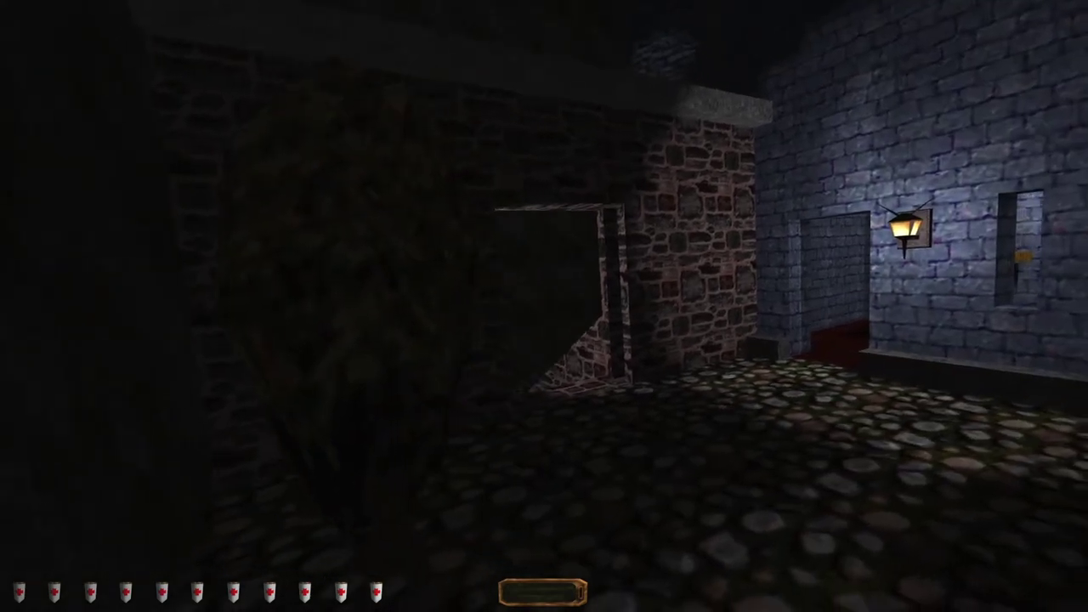
key("alt+s")
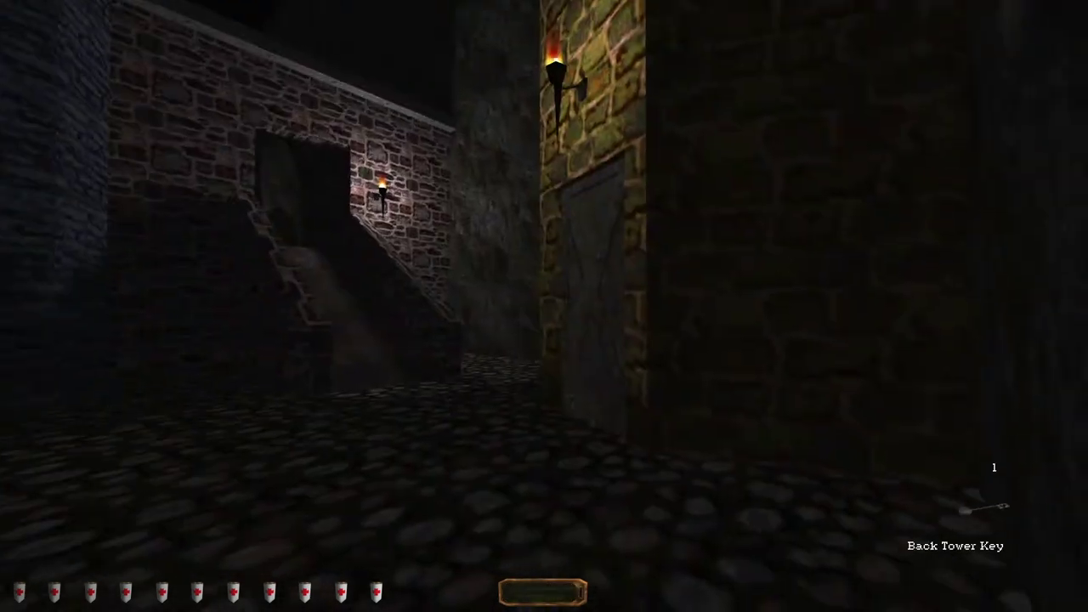
right_click(544, 306)
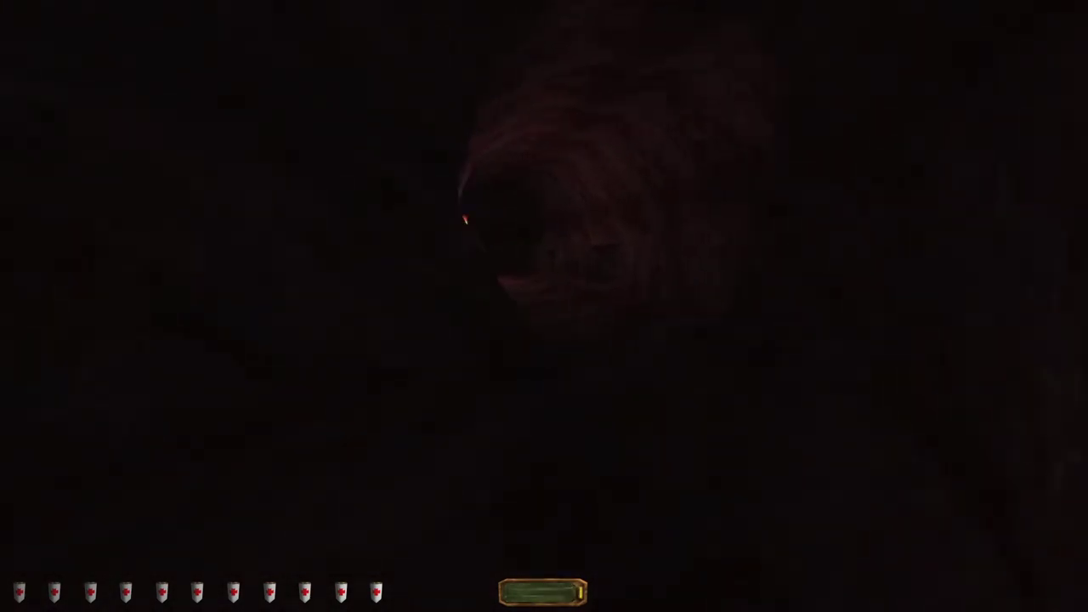
Step: Step into the cave, save to an empty slot from the Esc menu, and continue
key("w")
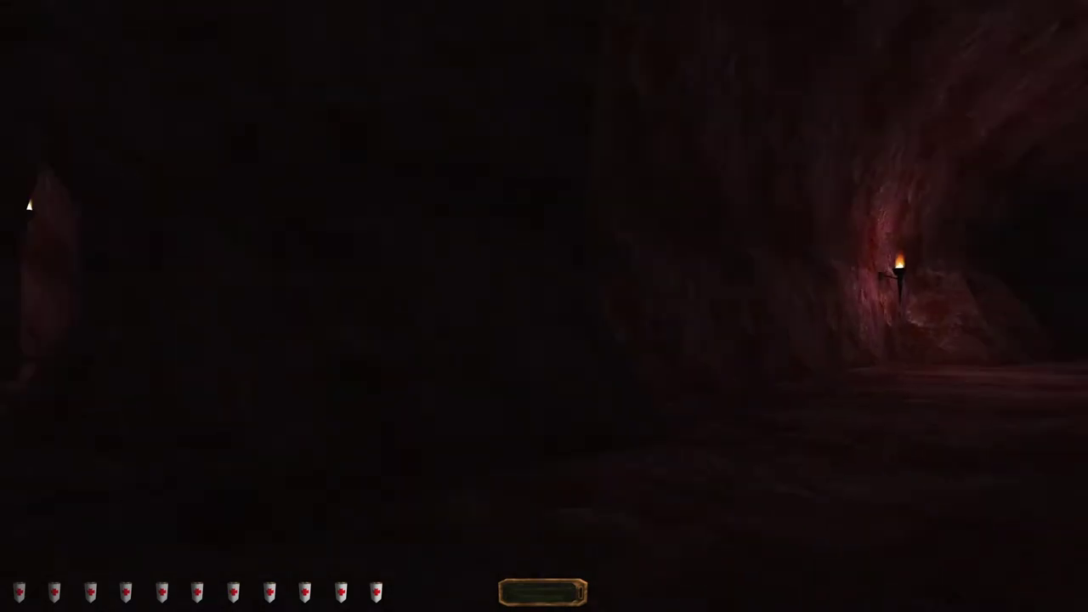
key("Escape")
left_click(365, 119)
left_click(348, 272)
left_click(689, 374)
left_click(745, 484)
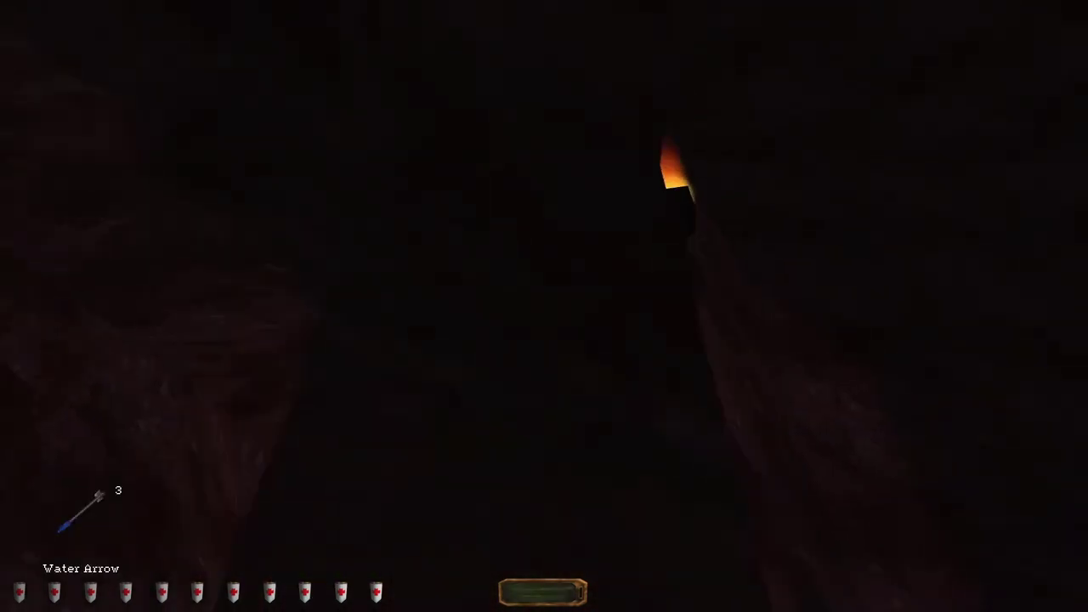
Step: Douse the cave torch, then the campfire beside the guard, with two water arrows
left_click_drag(544, 306, 544, 306)
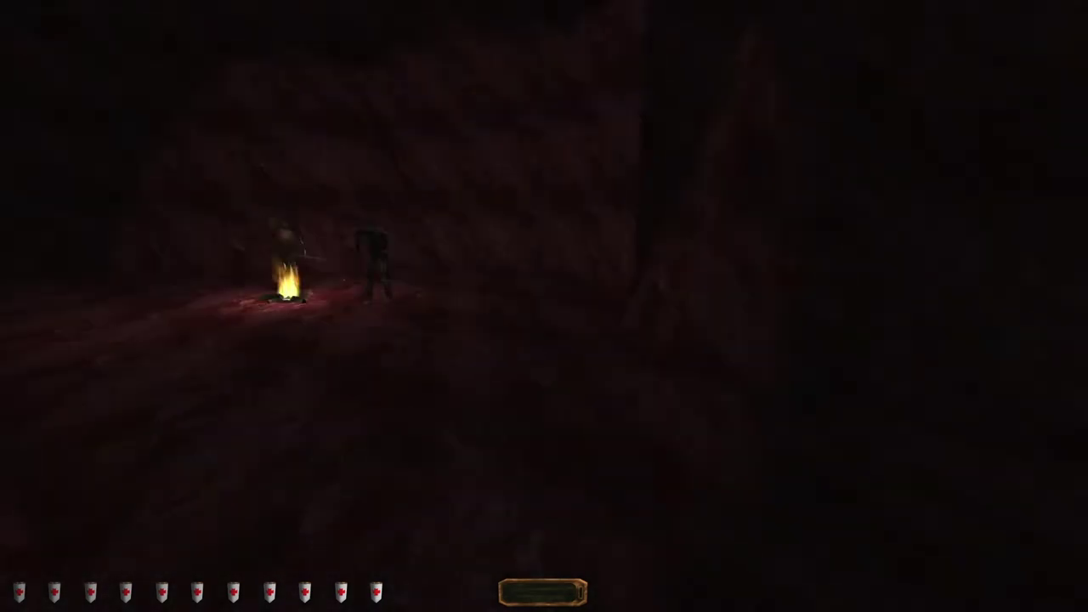
key("2")
left_click_drag(544, 306, 544, 306)
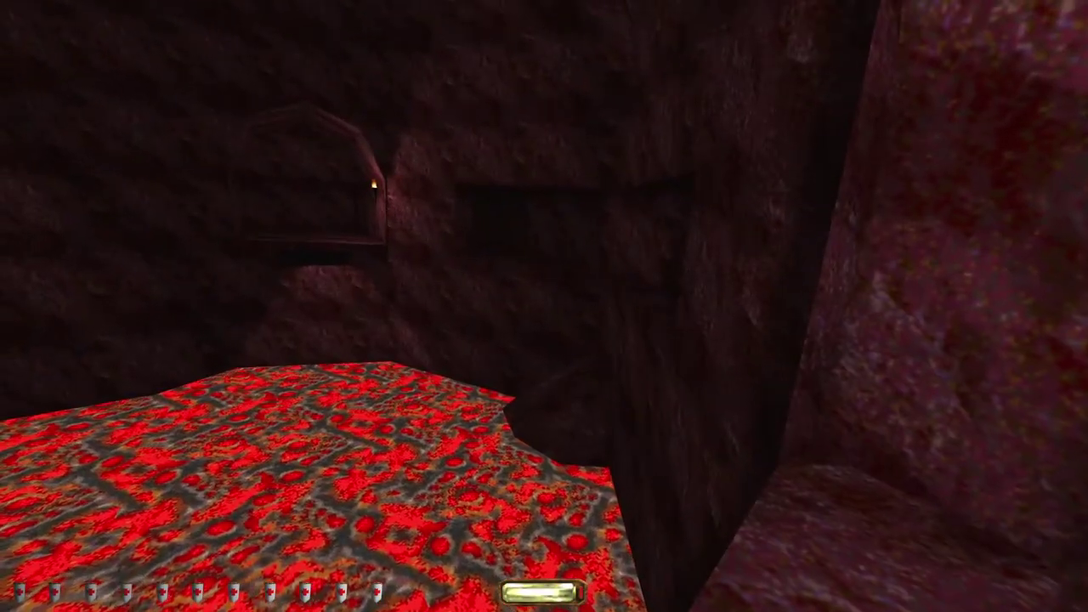
Step: Quicksave with Alt+S before heading past the lava pool
key("alt+s")
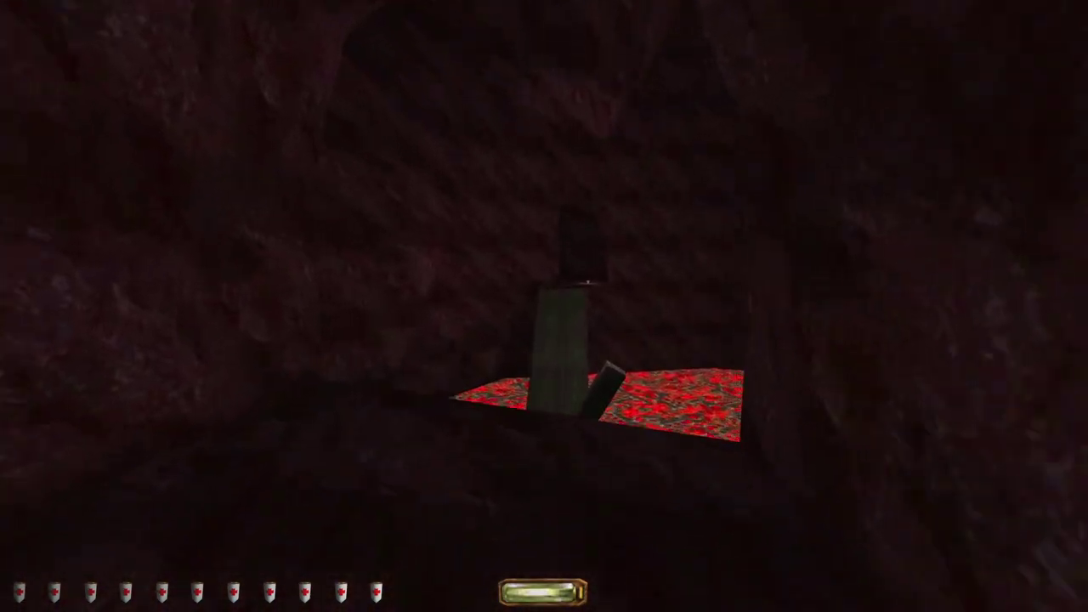
Step: Quicksave at the lava pit and ready a rope arrow with key 7
key("alt+s")
key("7")
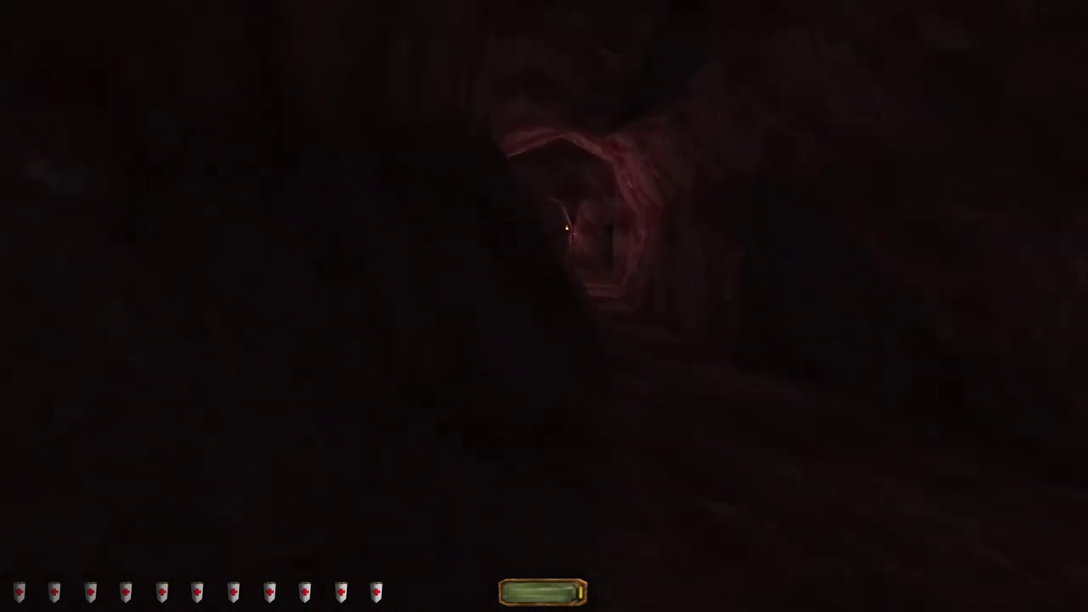
Step: Cross the dark bridge over the lava and walk on into the lava cavern
key("w")
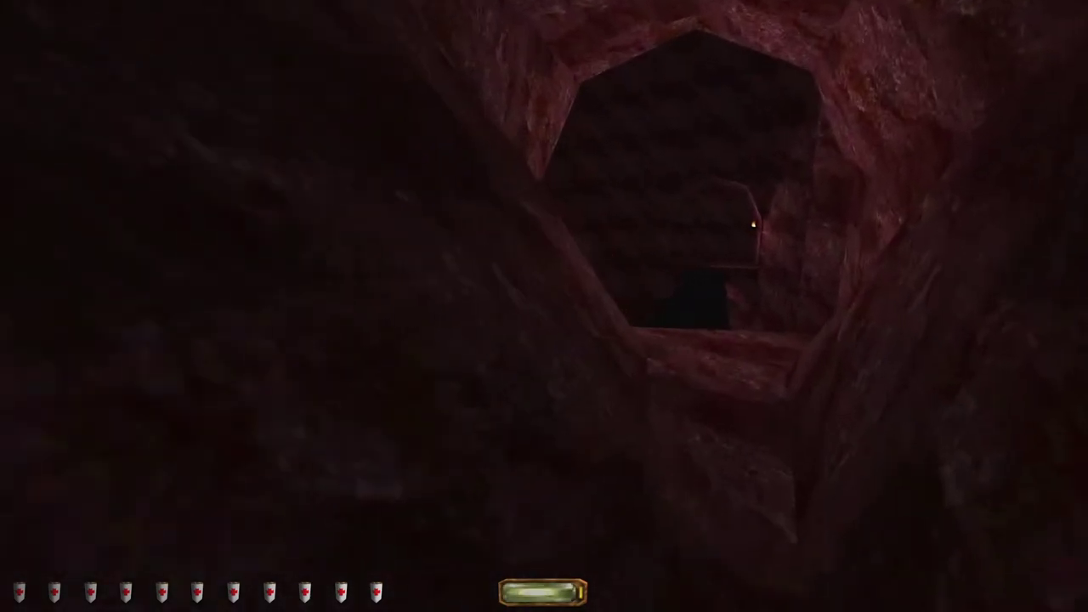
key("w")
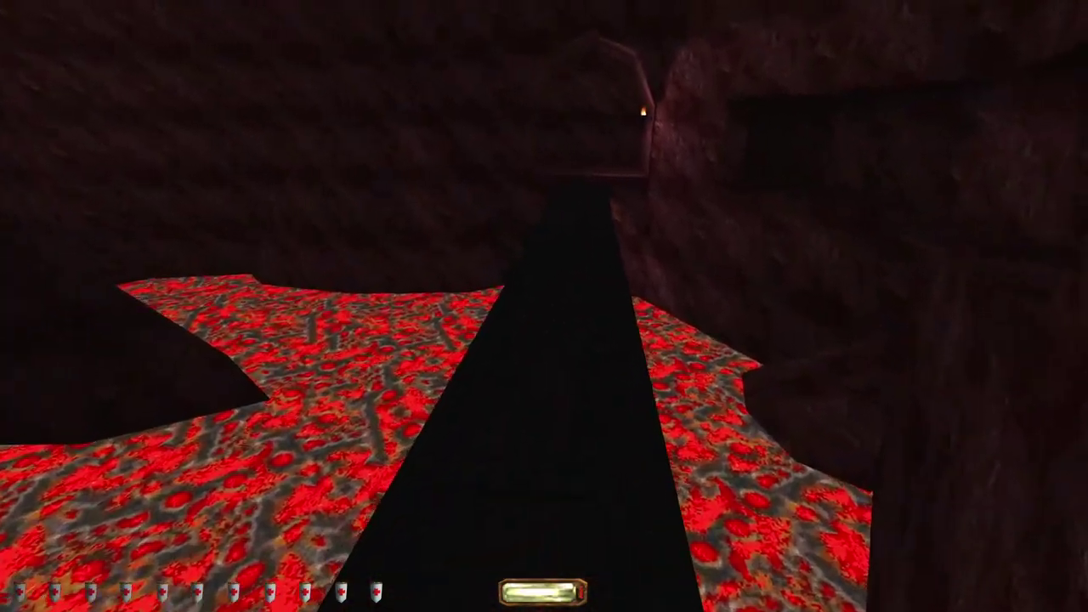
key("w")
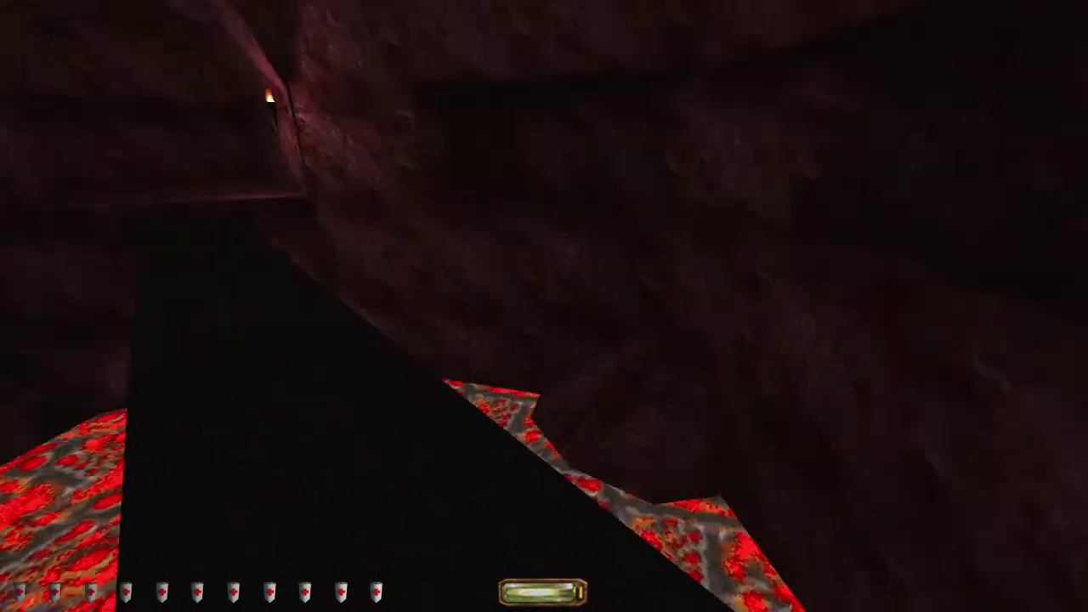
key("w")
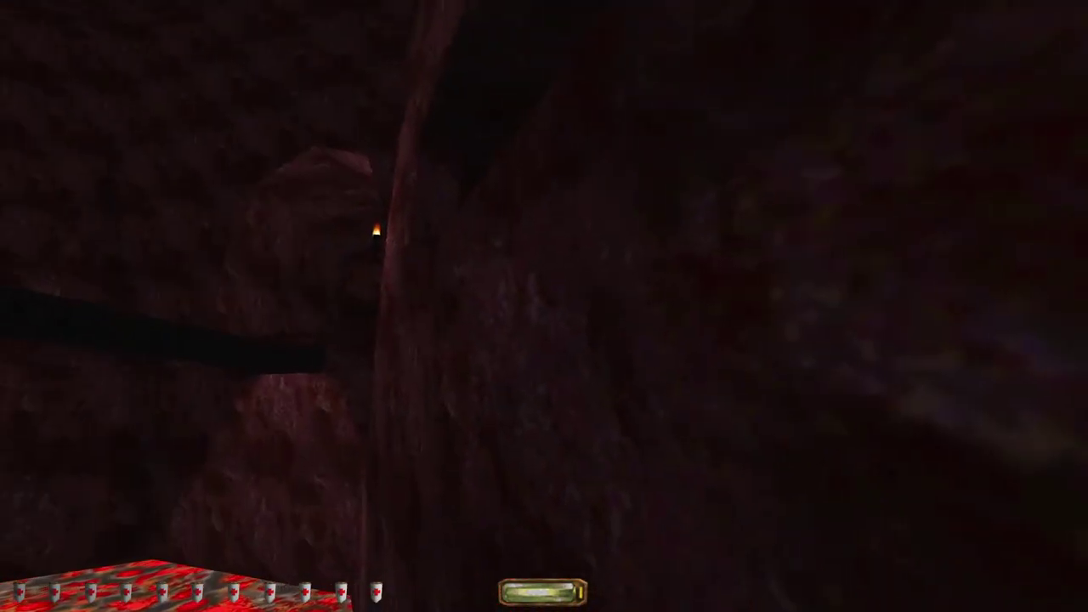
key("w")
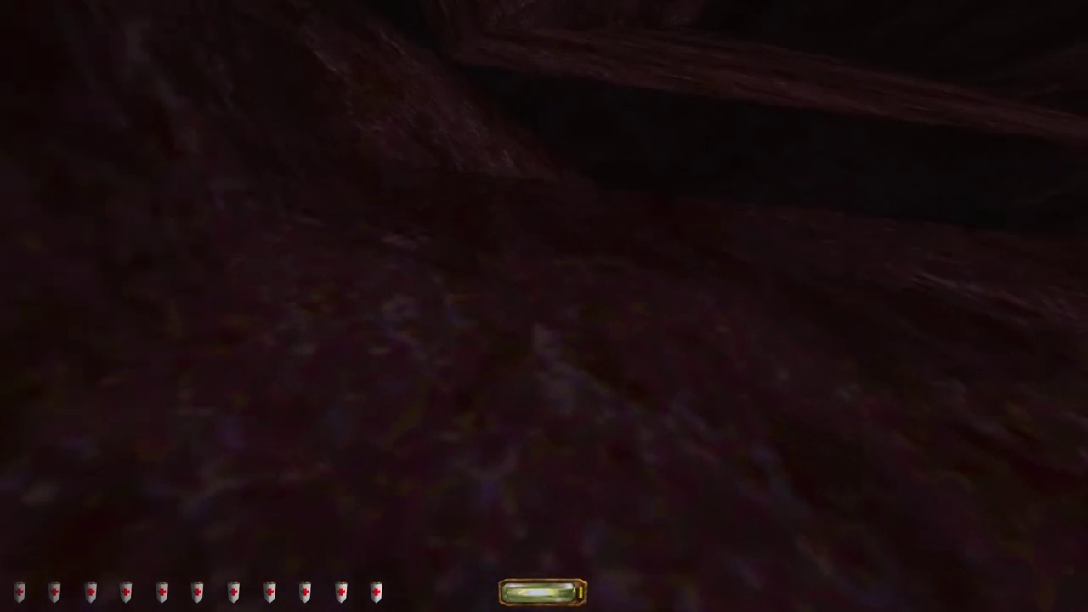
key("w")
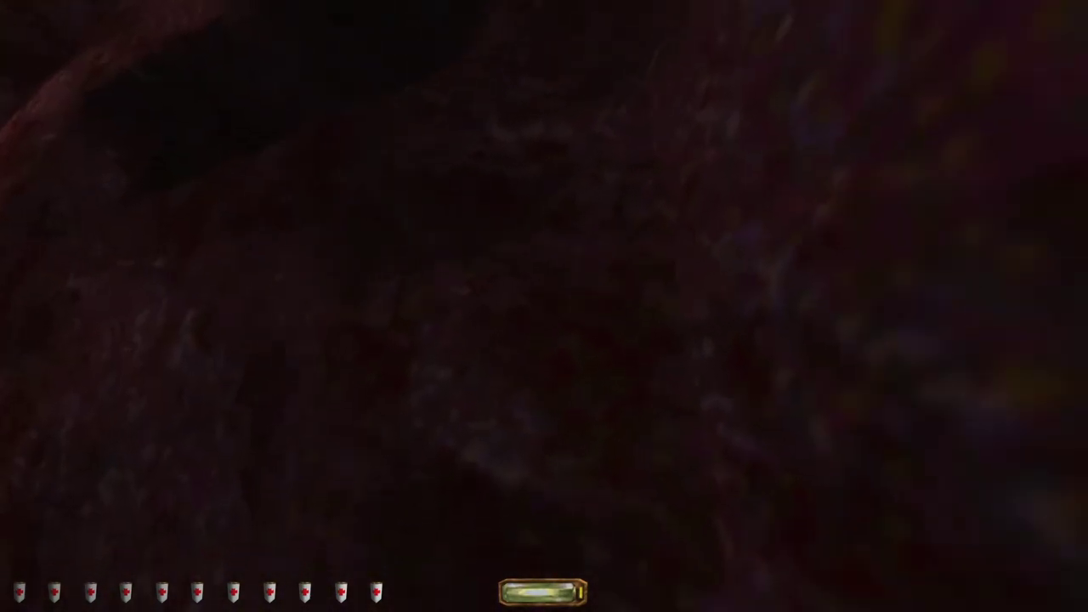
key("w")
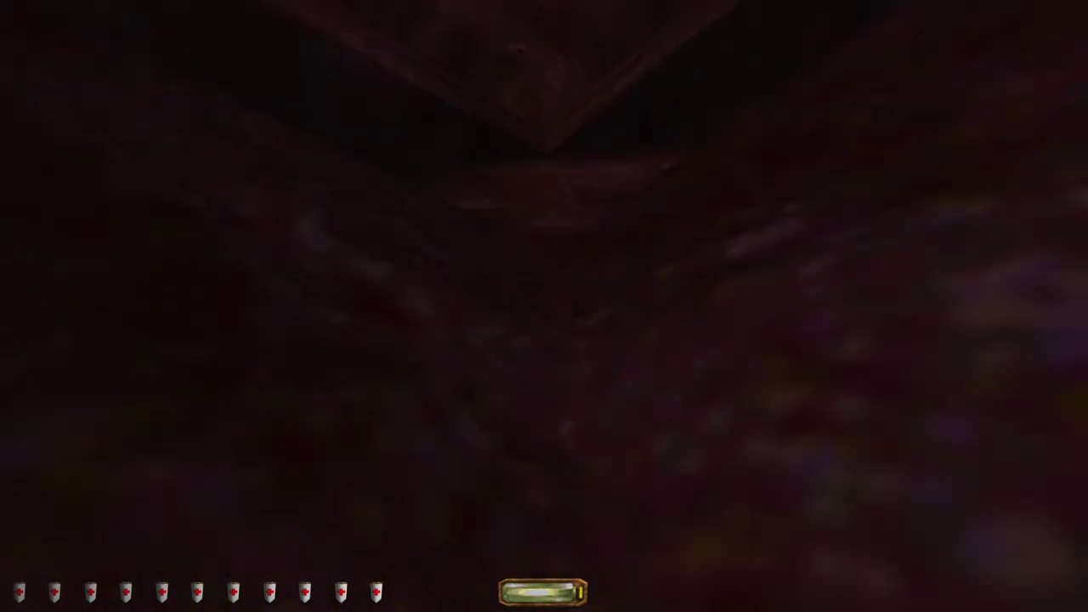
key("w")
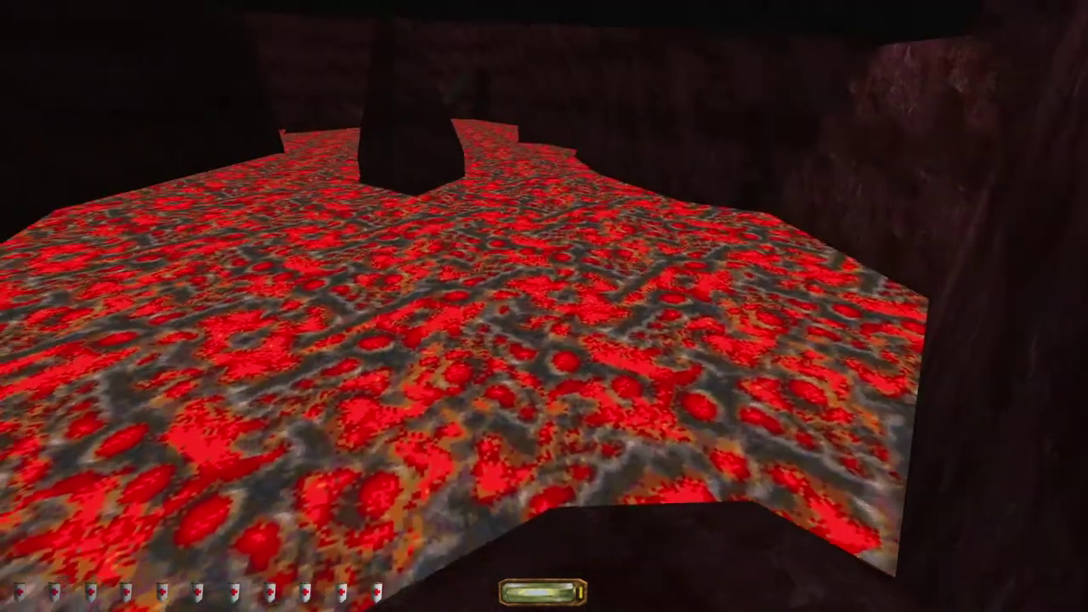
key("w")
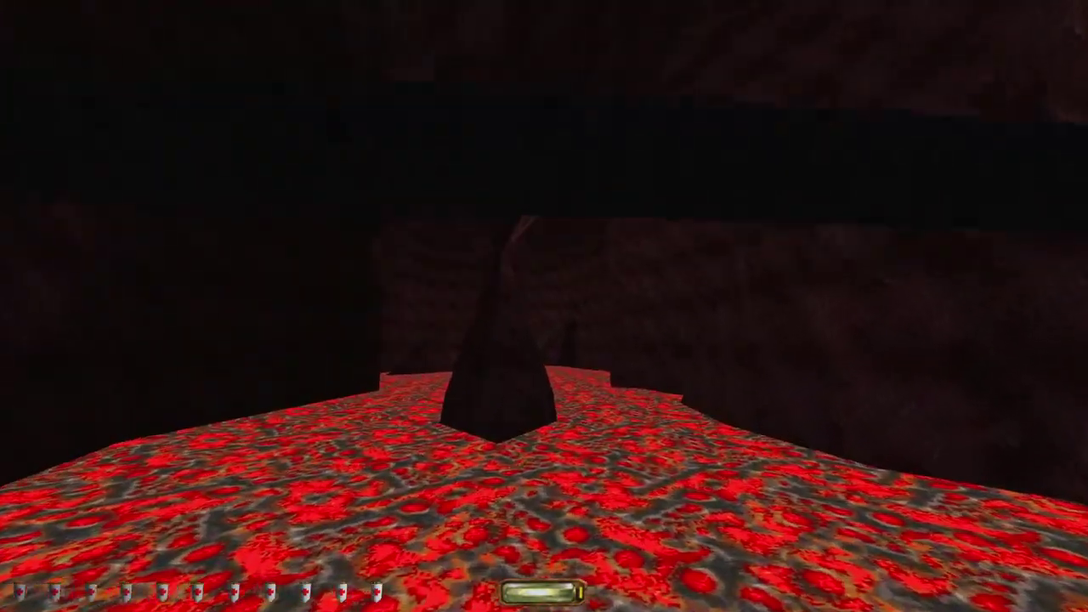
Step: Quickload with Alt+L after falling in, then head back along the red rock tunnel
key("alt+l")
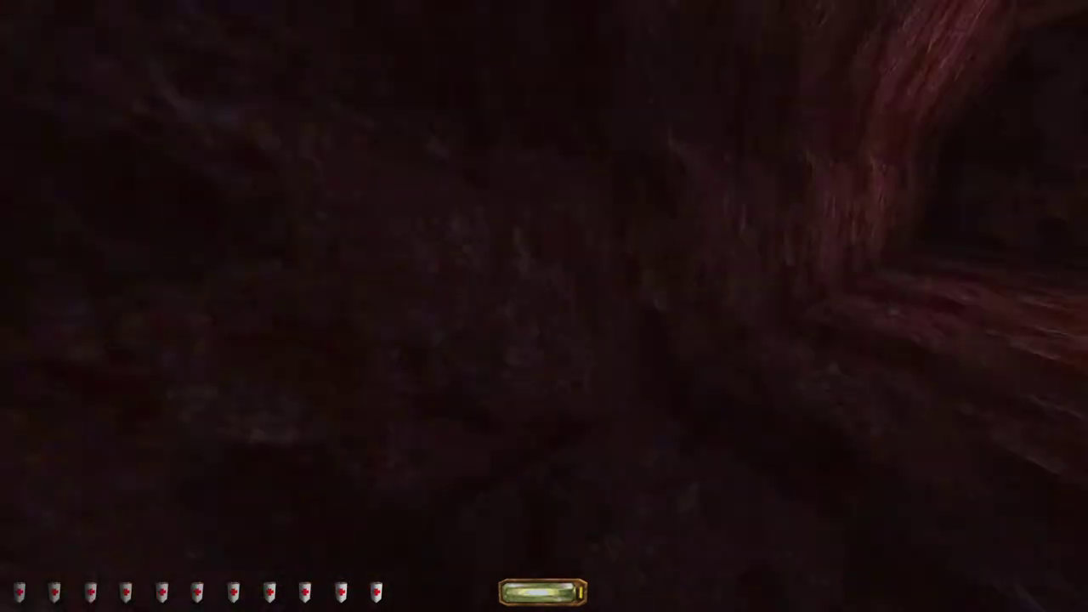
key("w")
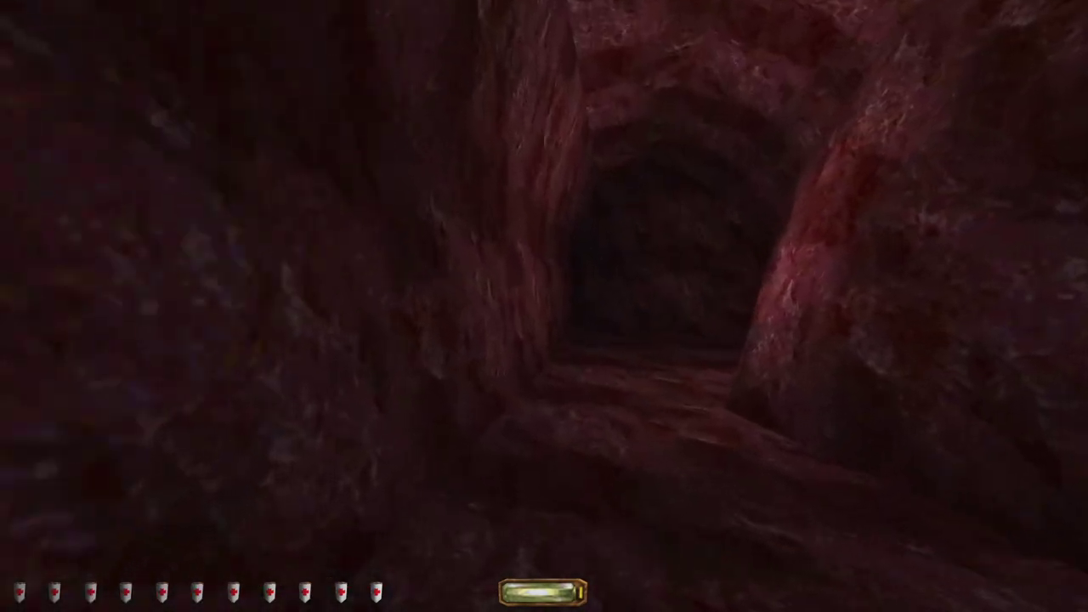
key("w")
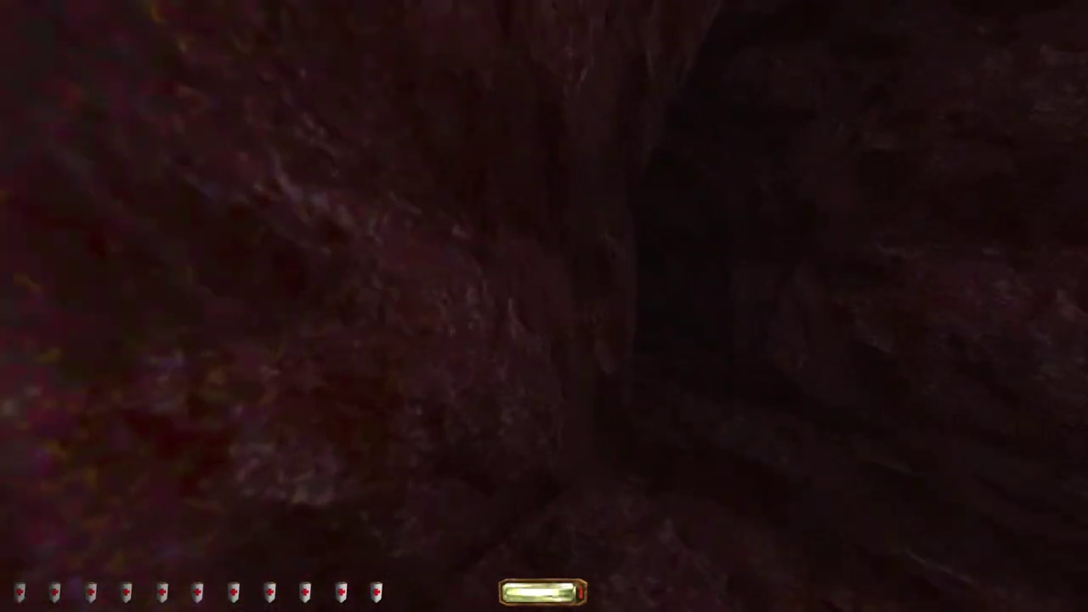
key("w")
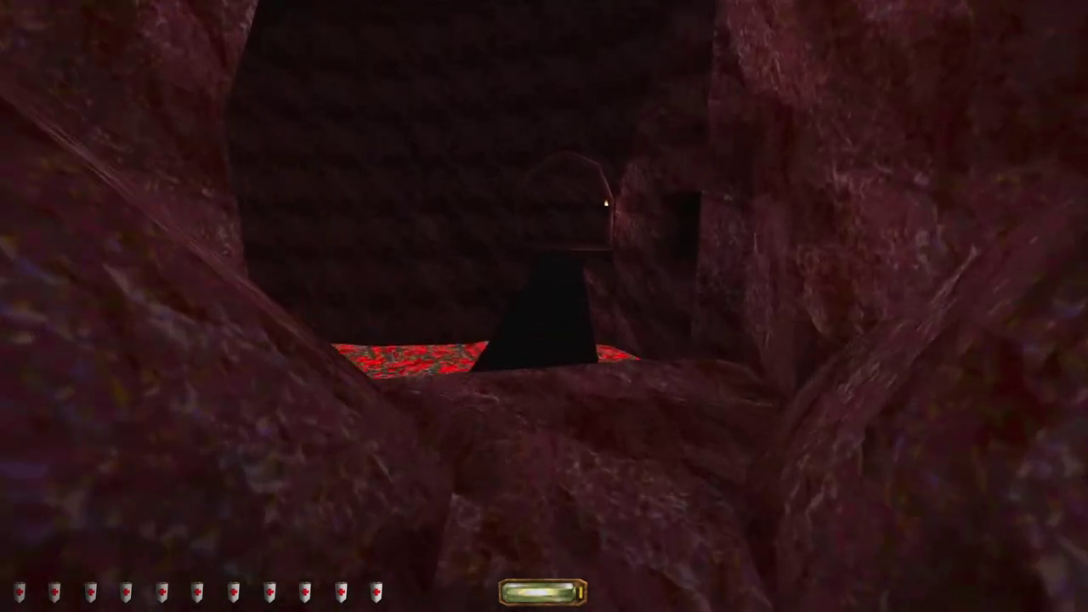
Step: Quicksave with F5 at the lava cavern doorway
key("F5")
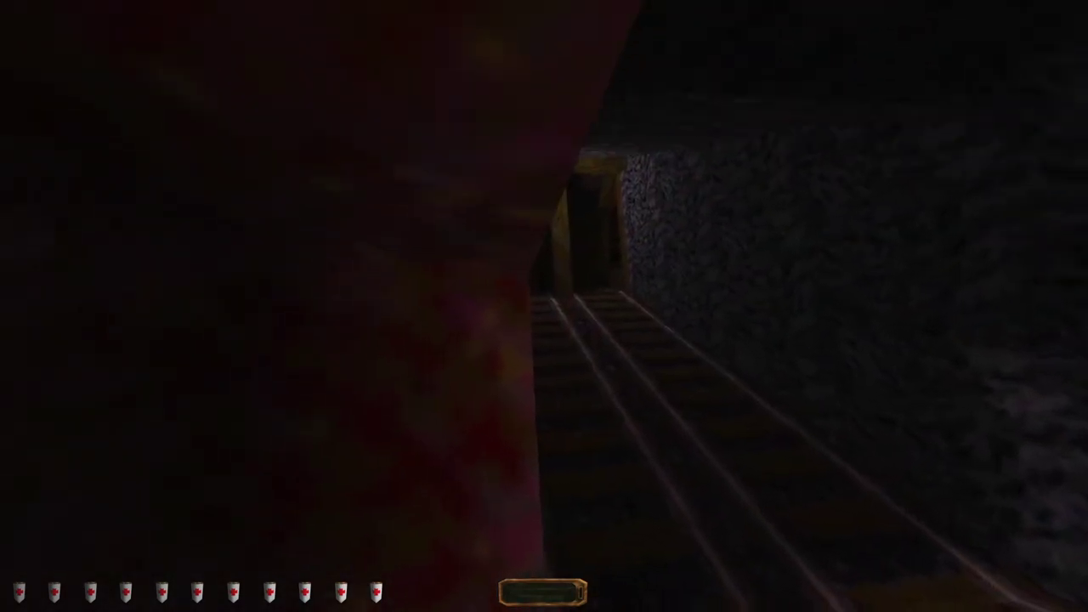
Step: Quicksave with Alt+S beside the tunnel lantern
key("alt+s")
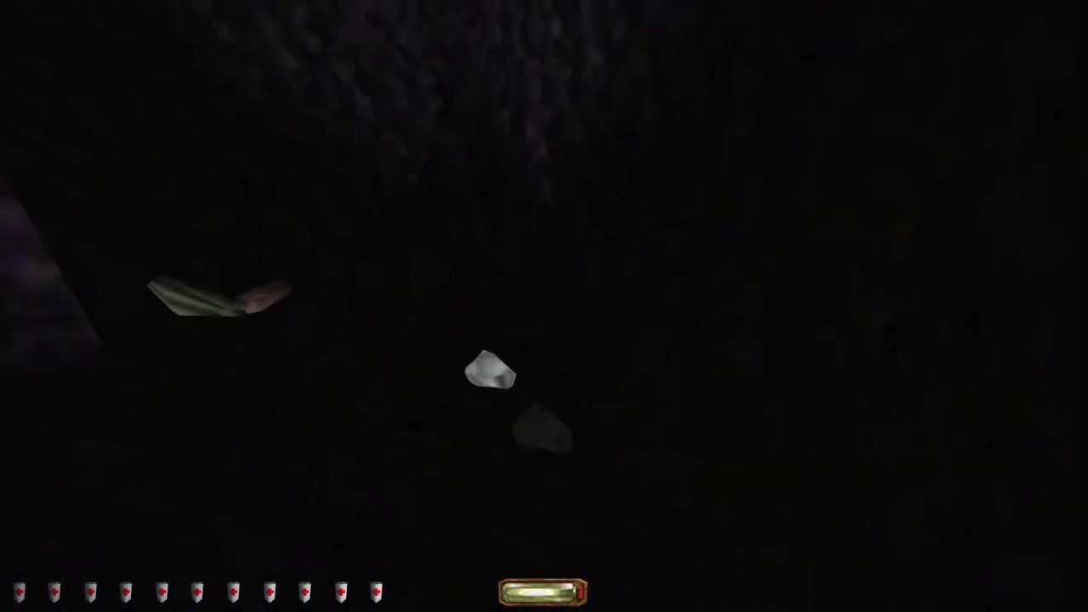
Step: Pick up the grey rock loot and review the mission objectives
right_click(485, 347)
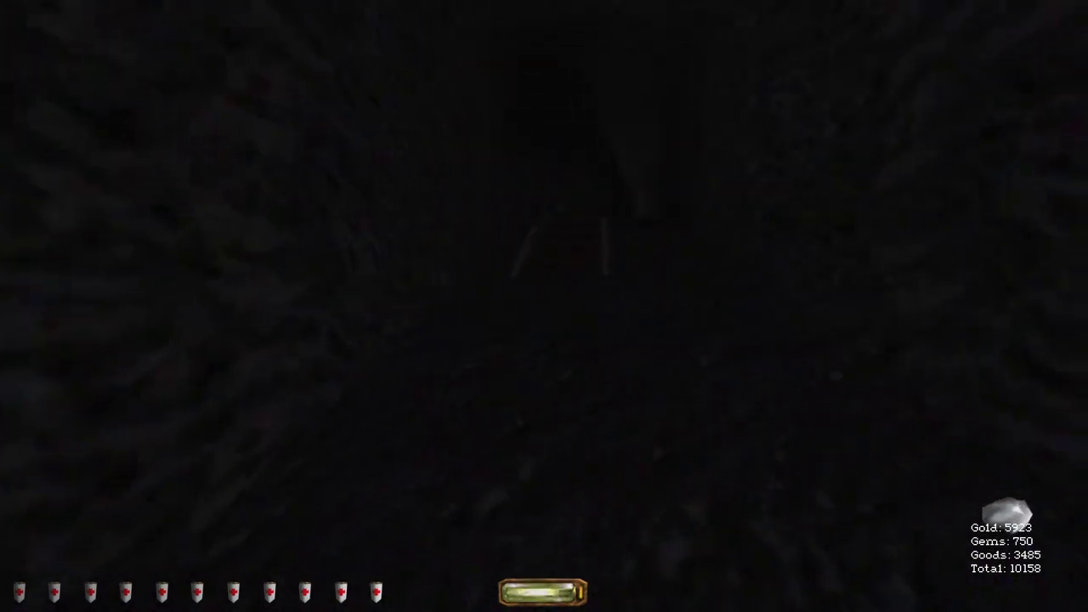
key("o")
key("Escape")
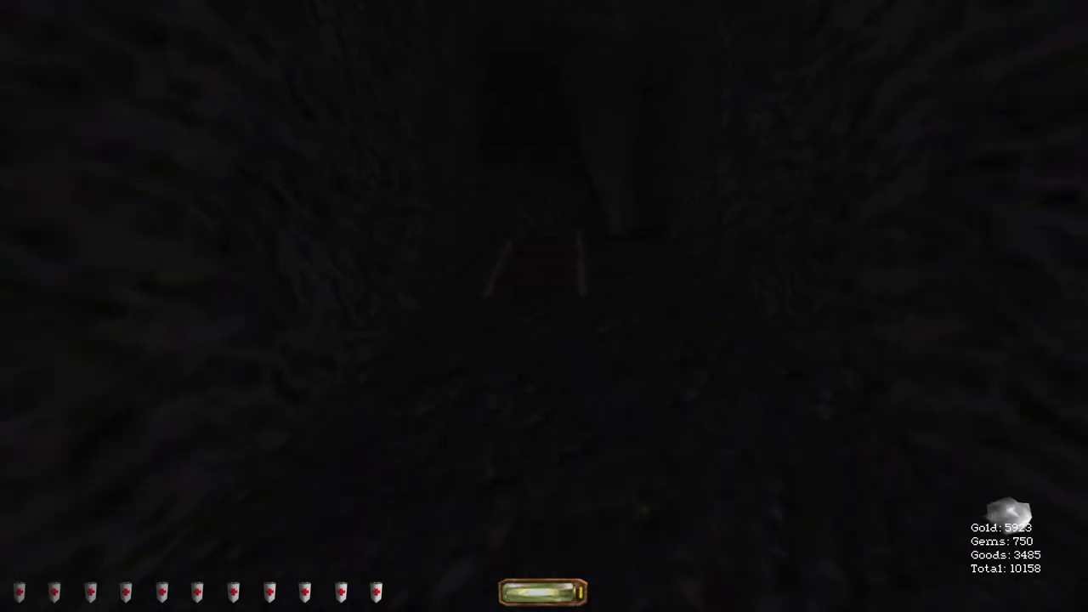
key("o")
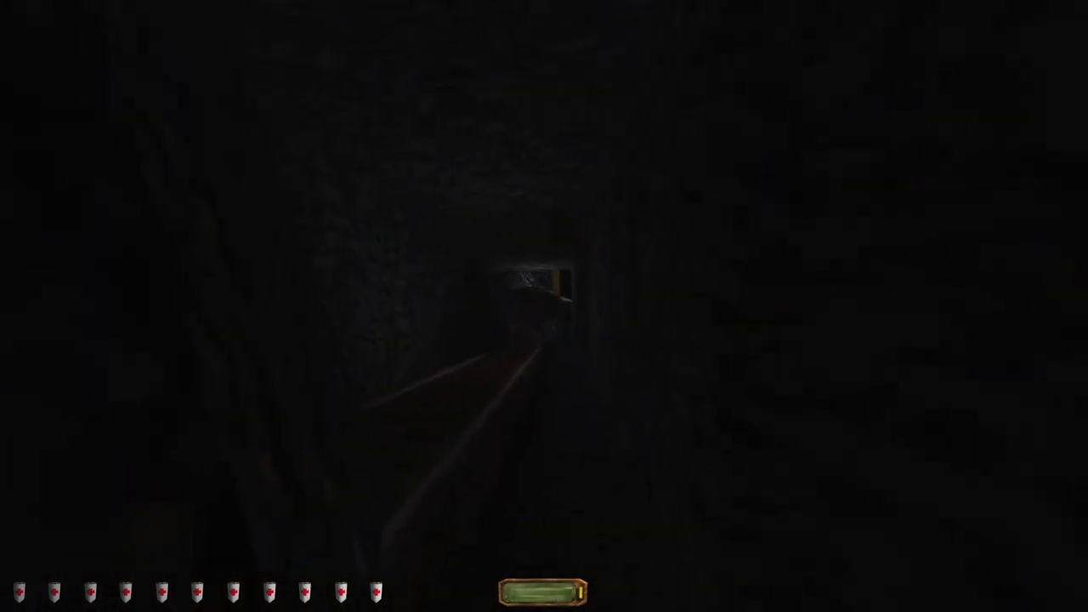
Step: Follow the tunnel rails toward the lit doorway by the lava pit
key("w")
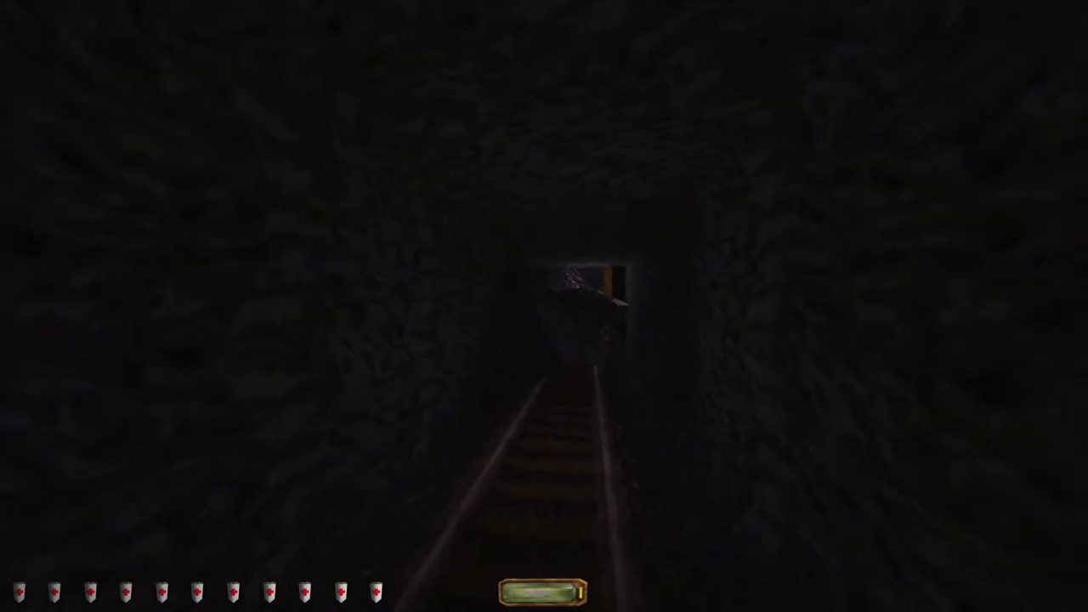
key("w")
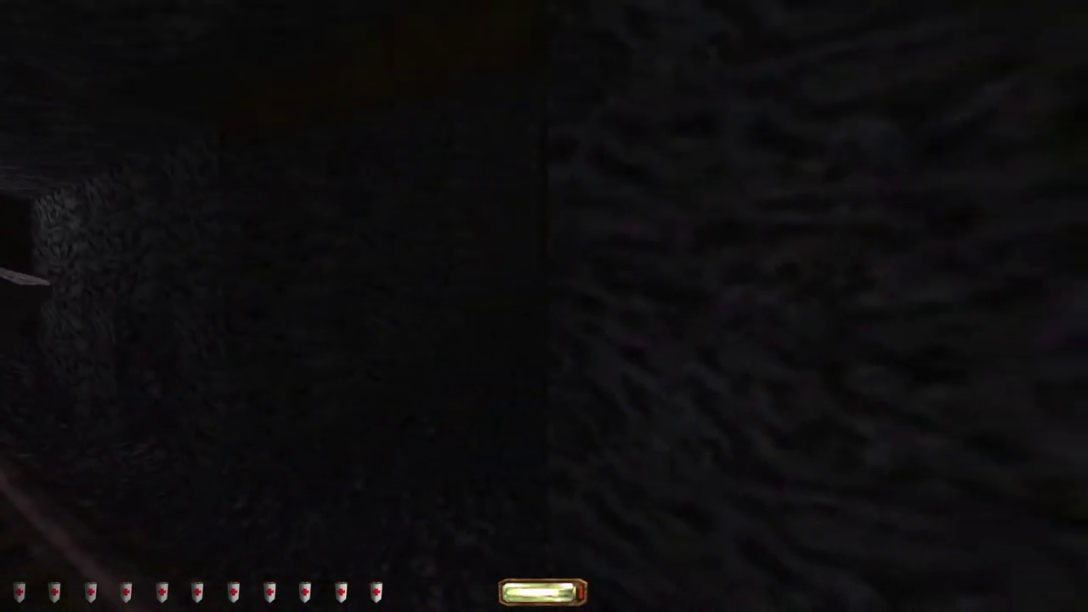
key("w")
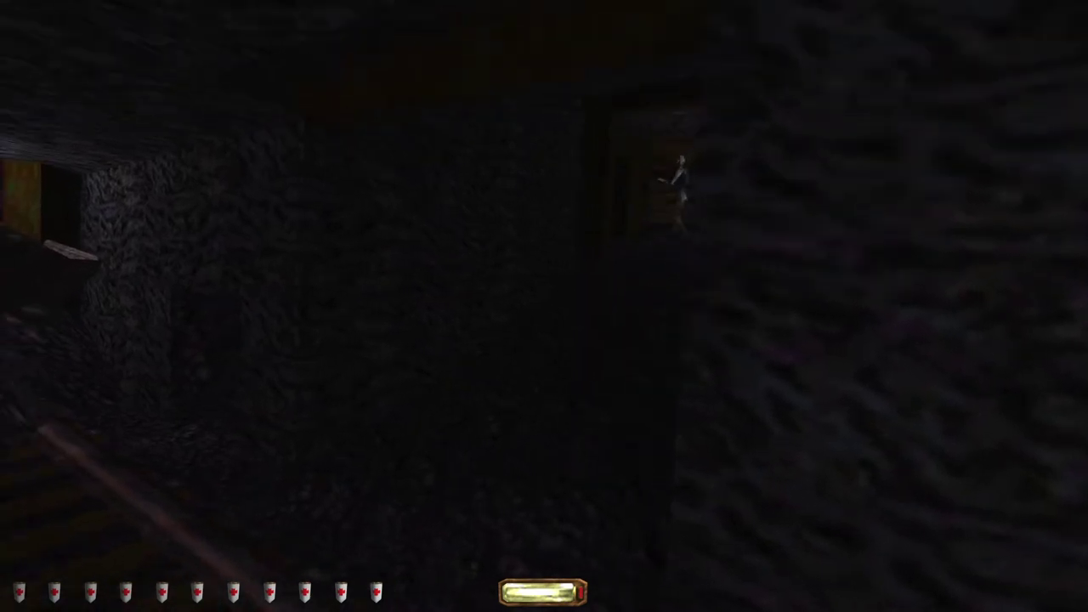
key("w")
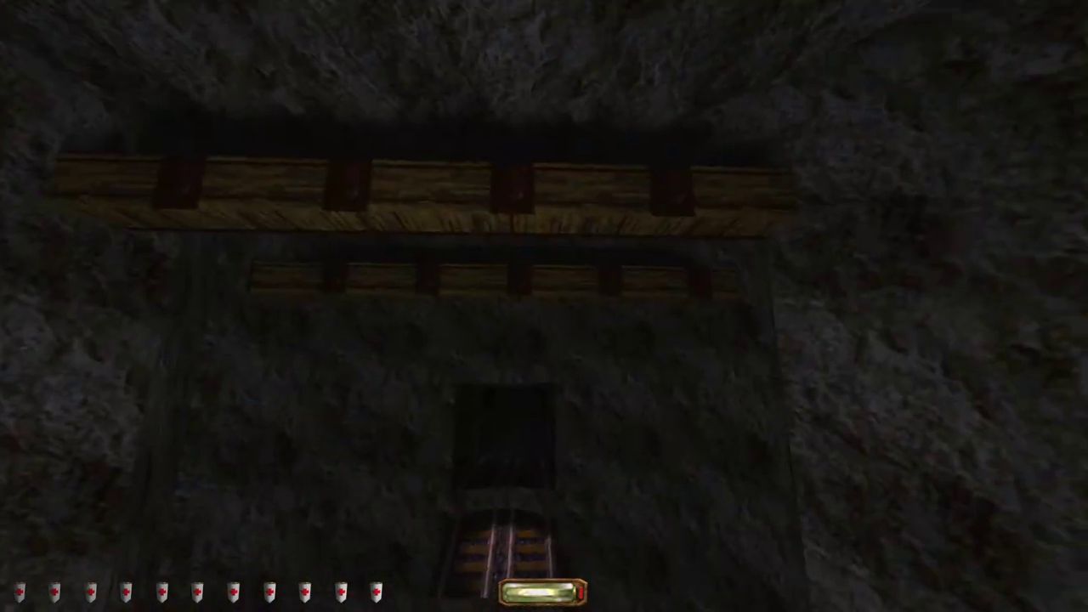
Step: Quicksave, switch to rope arrows with key 6, and shoot one into the ceiling beams
key("alt+s")
key("6")
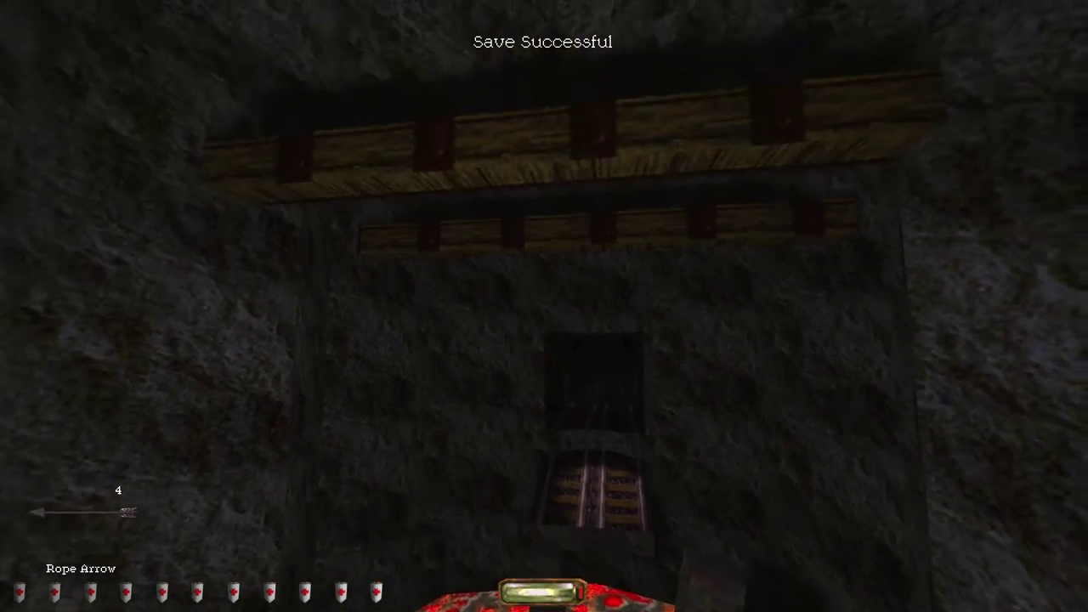
left_click(544, 306)
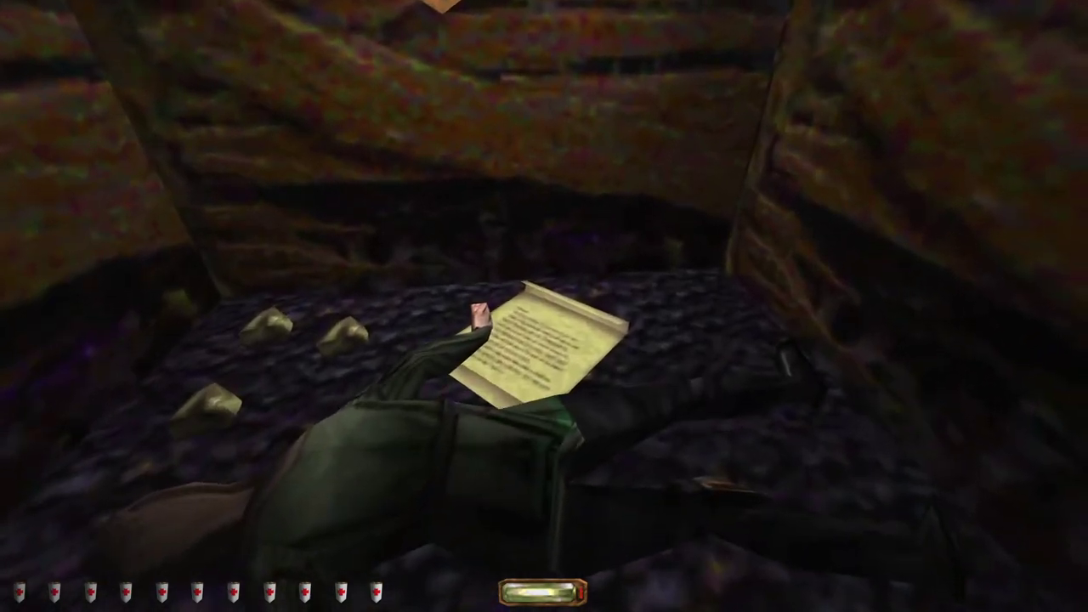
Step: Take and read the dead explorer's note, then grab his gold nuggets and move his body
right_click(544, 306)
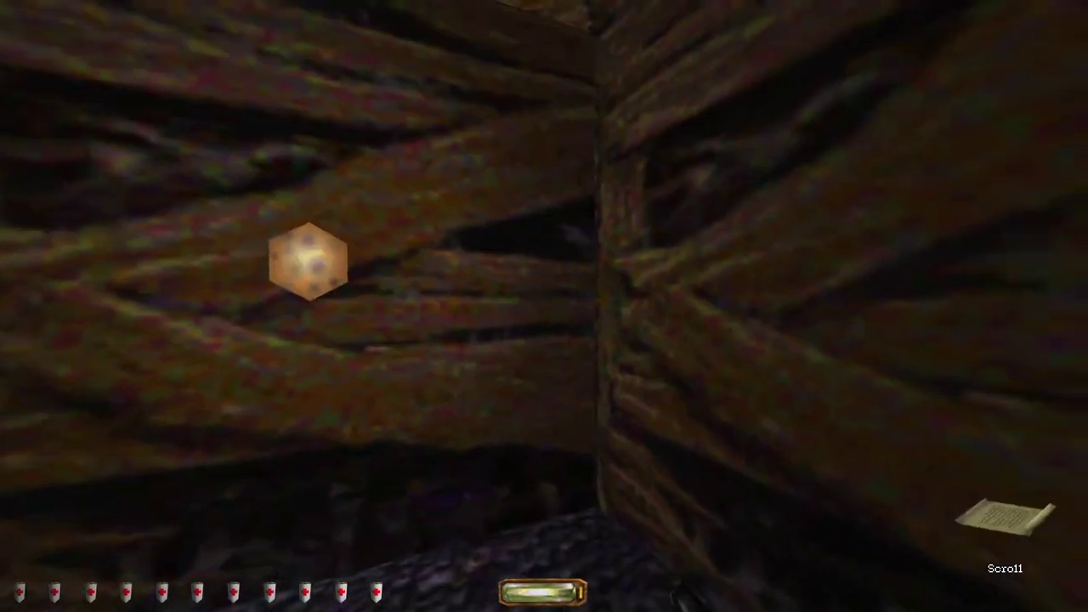
right_click(543, 306)
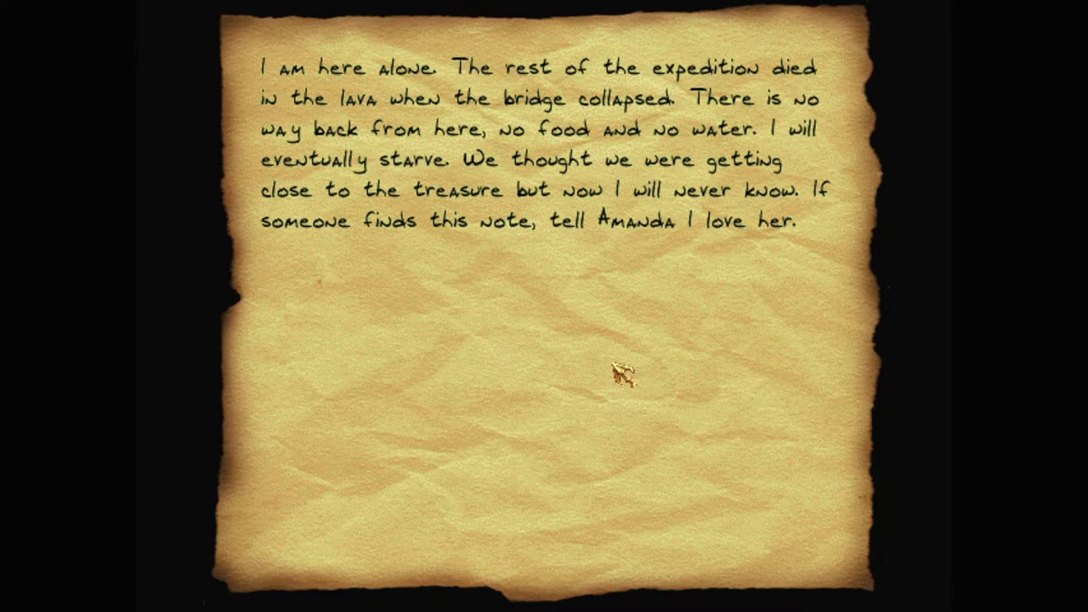
left_click(620, 374)
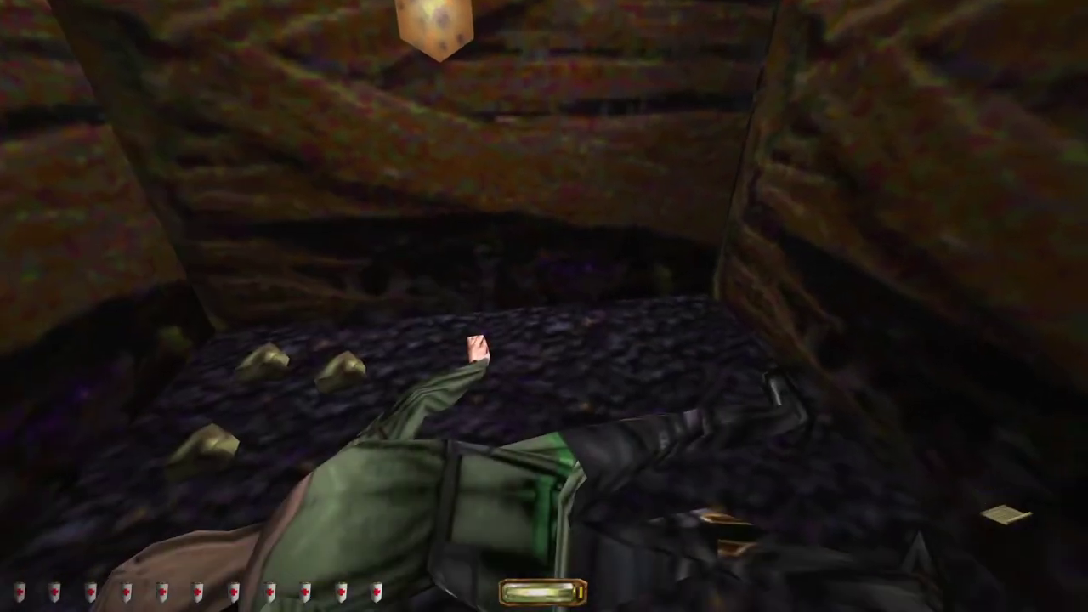
key("r")
right_click(544, 365)
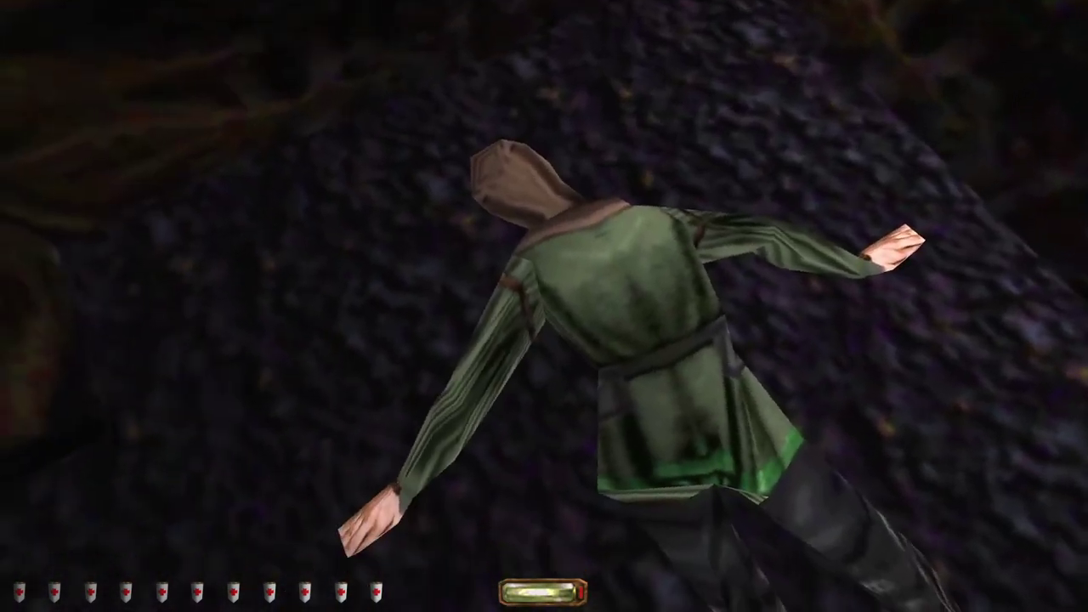
right_click(544, 365)
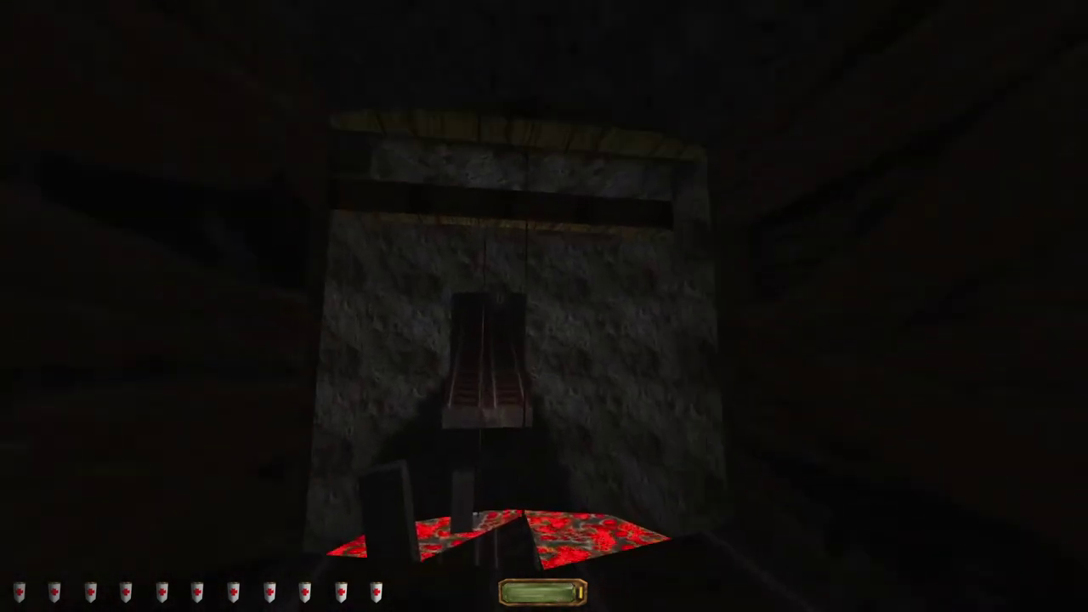
Step: Walk back through the mine tunnel to the lava platform above the rails
key("w")
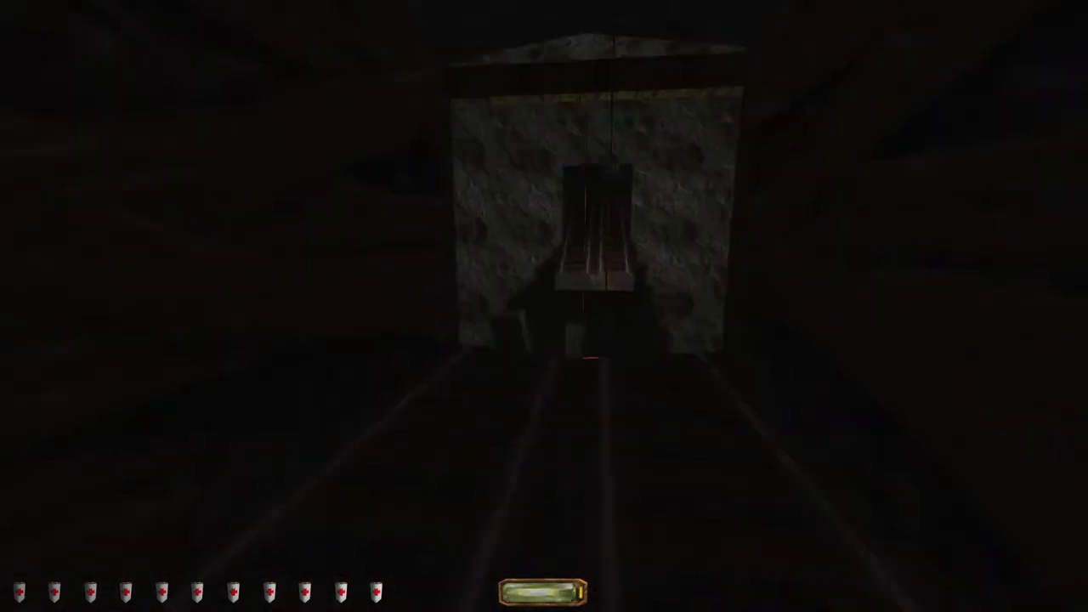
key("w")
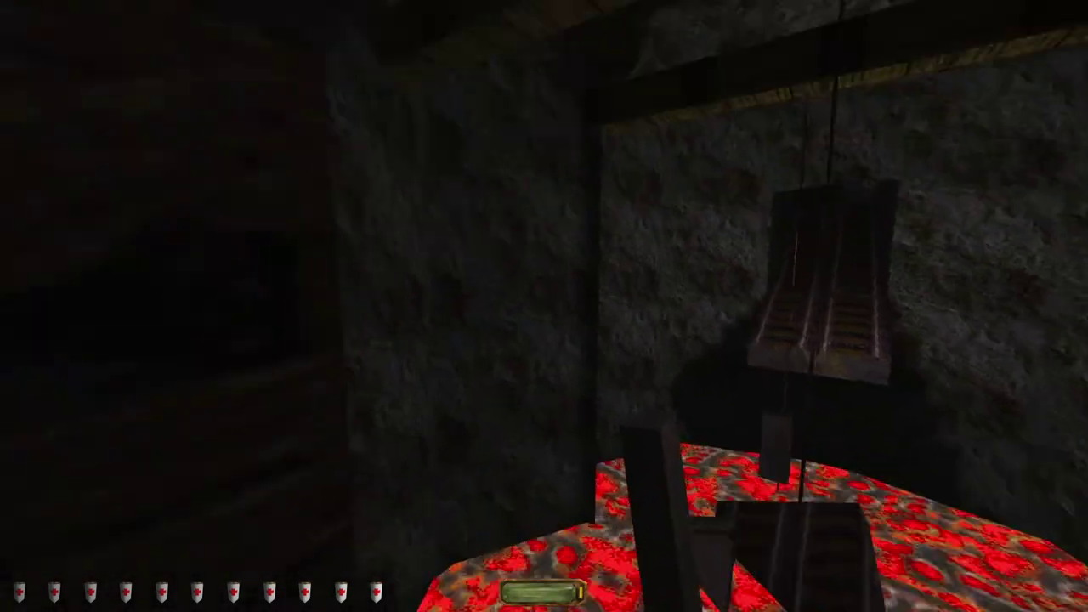
key("w")
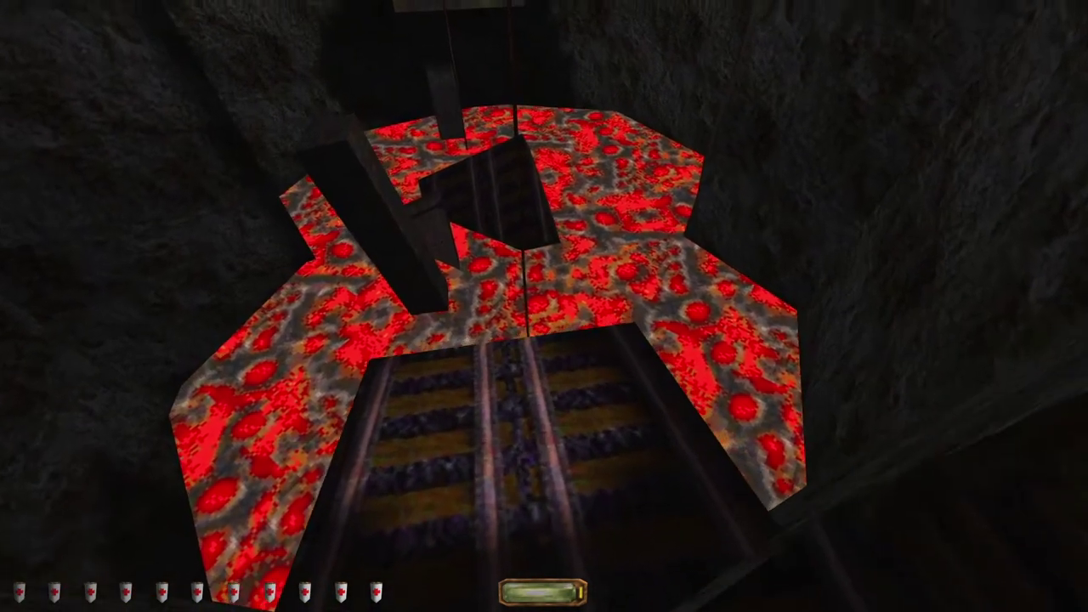
key("w")
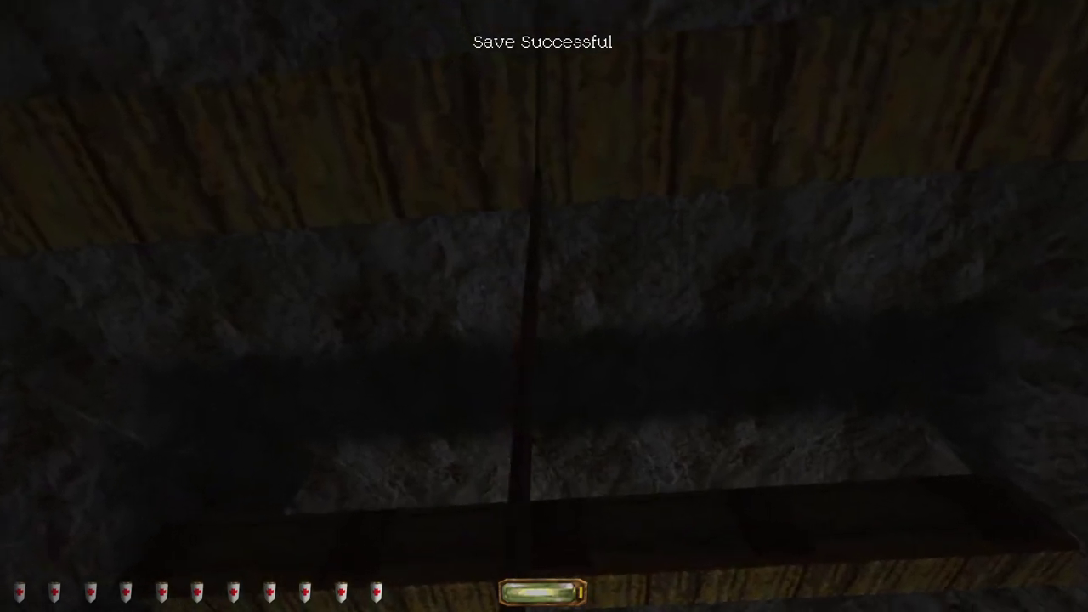
Step: Climb the rope above the lava up toward the mine-cart track ledge
key("w")
key("w")
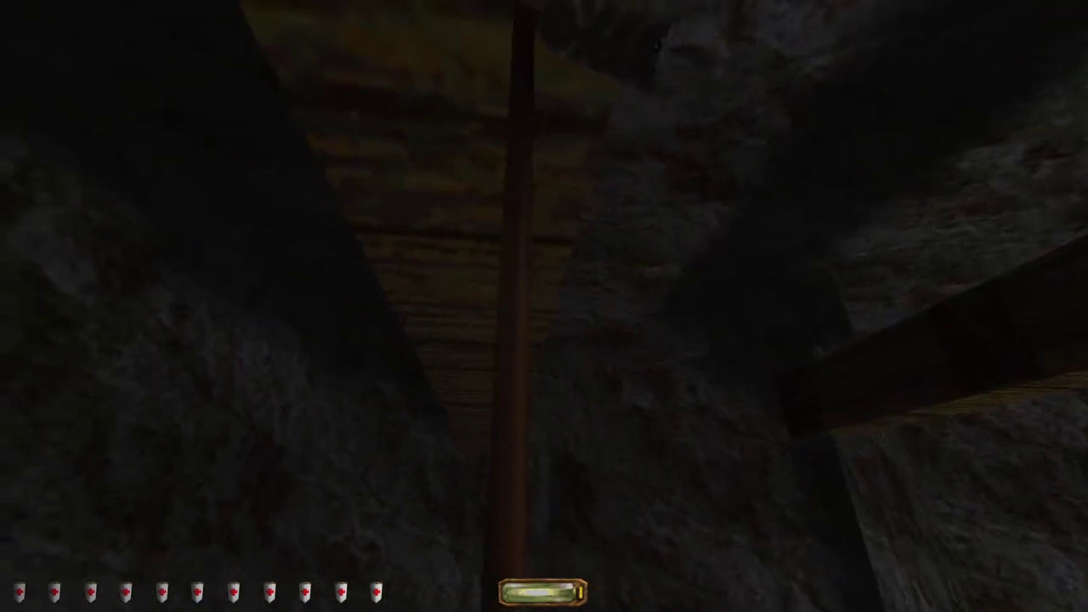
key("w")
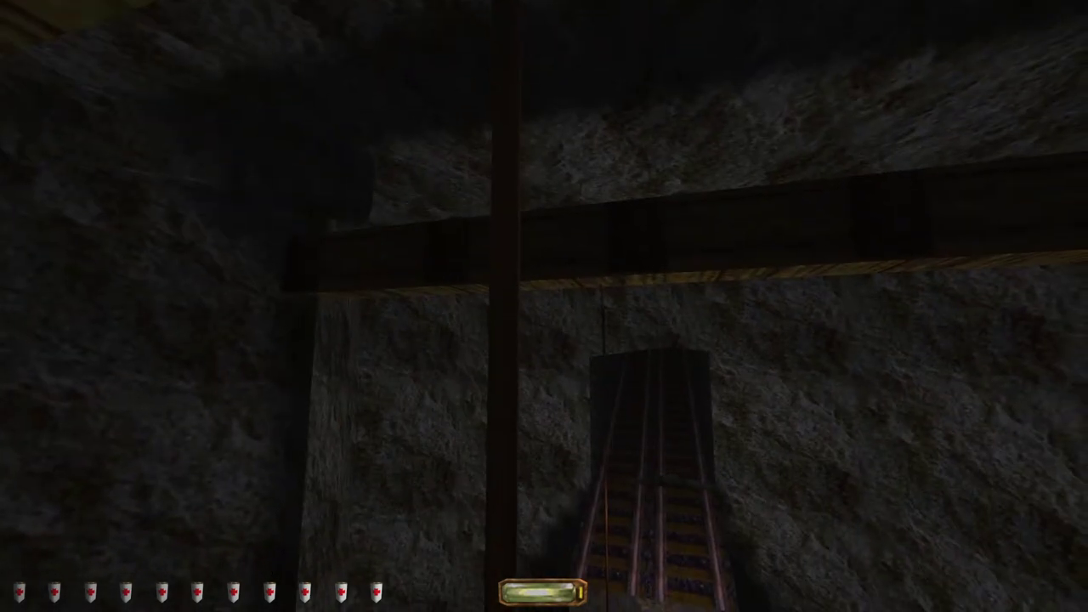
key("w")
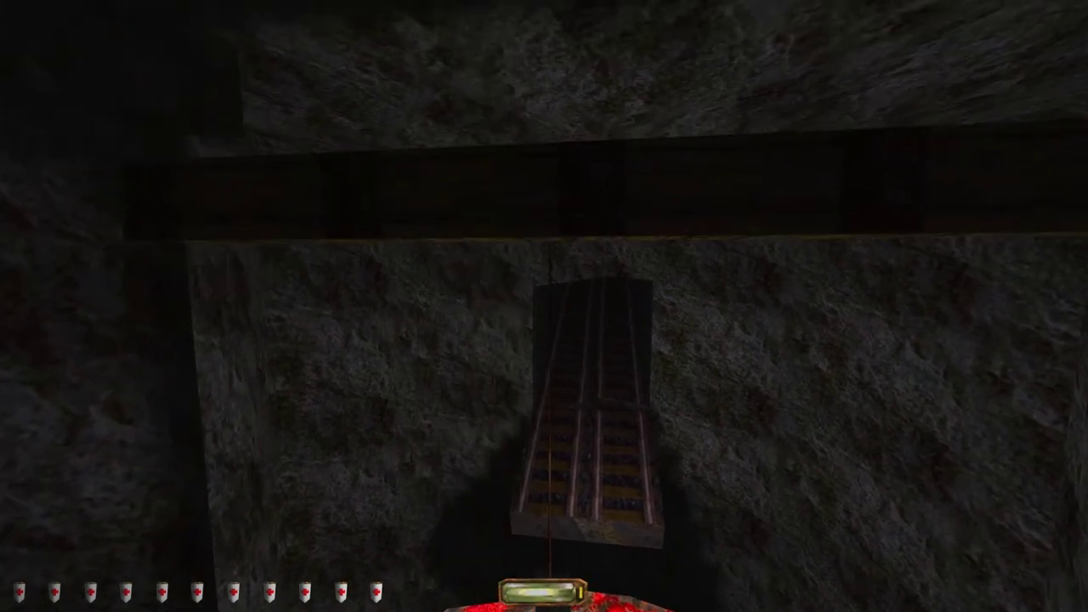
key("w")
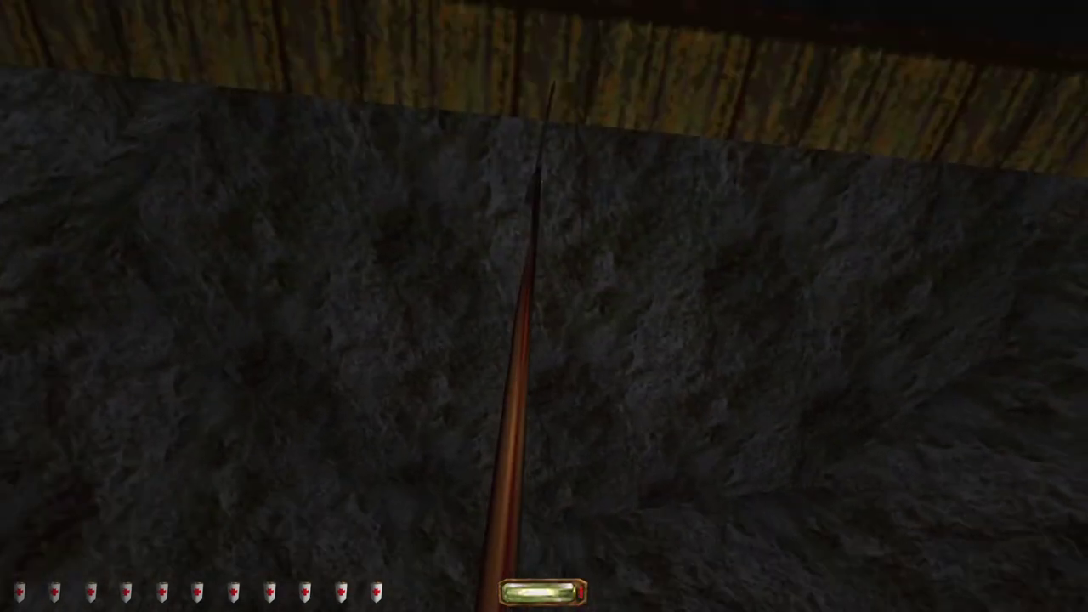
key("w")
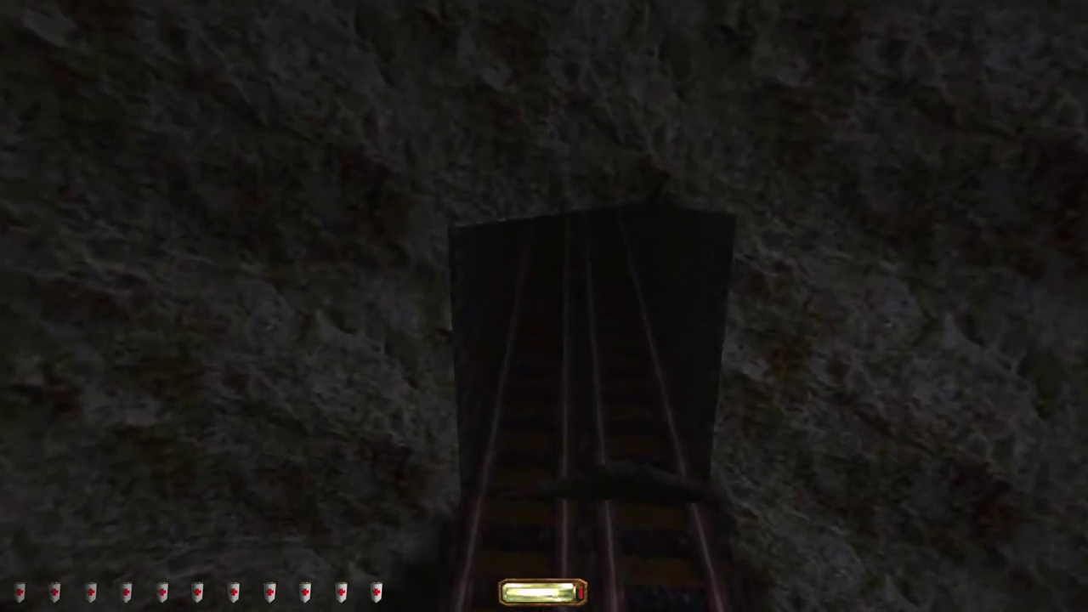
key("w")
key("w")
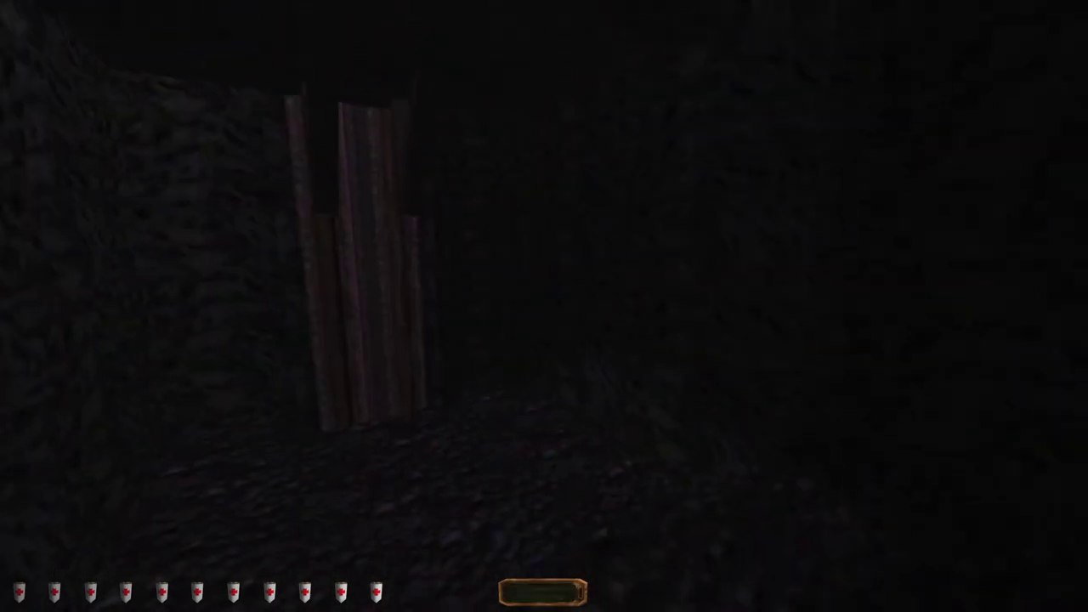
Step: Follow the mine-cart tracks through the dark tunnel and lantern-lit wooden doorway
key("w")
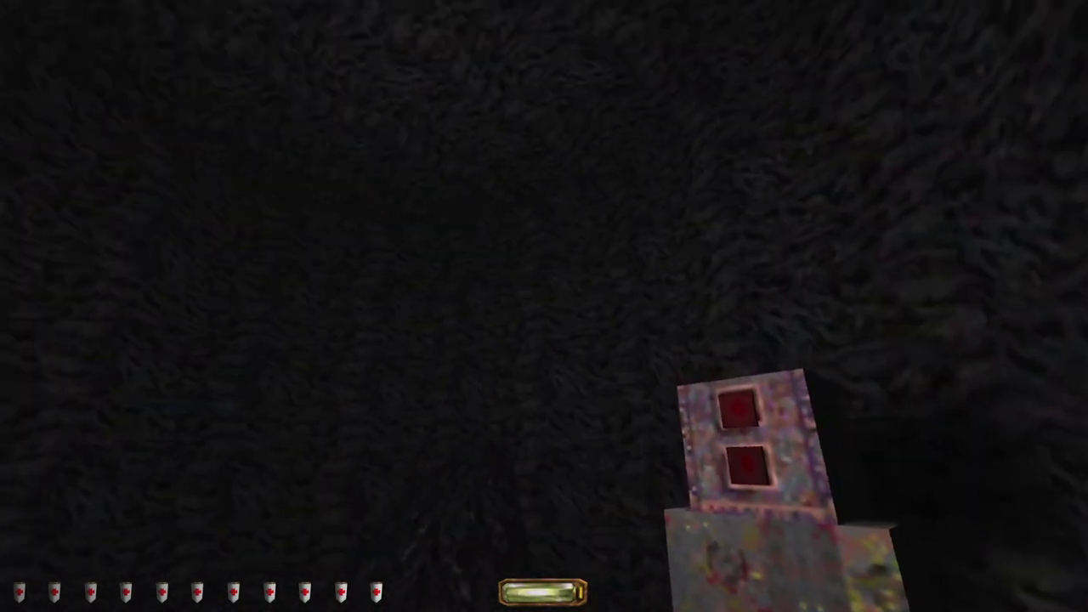
key("w")
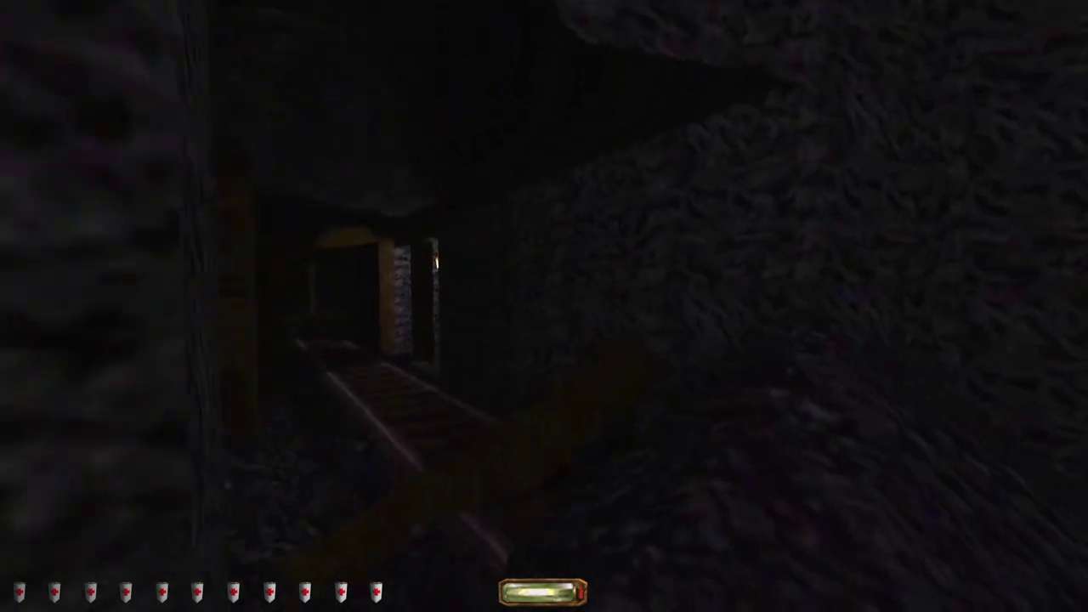
key("w")
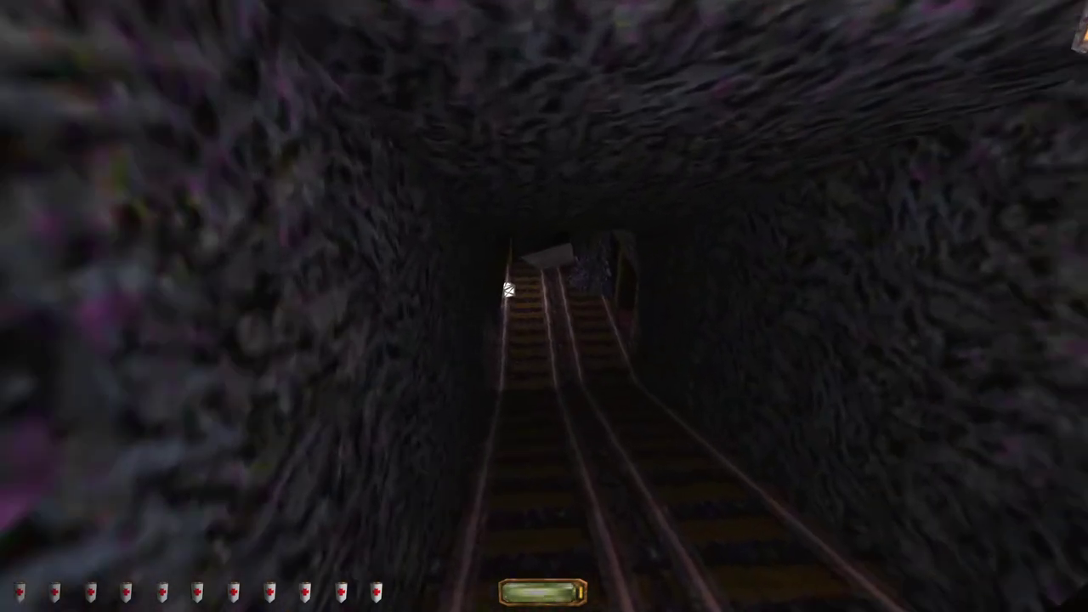
key("w")
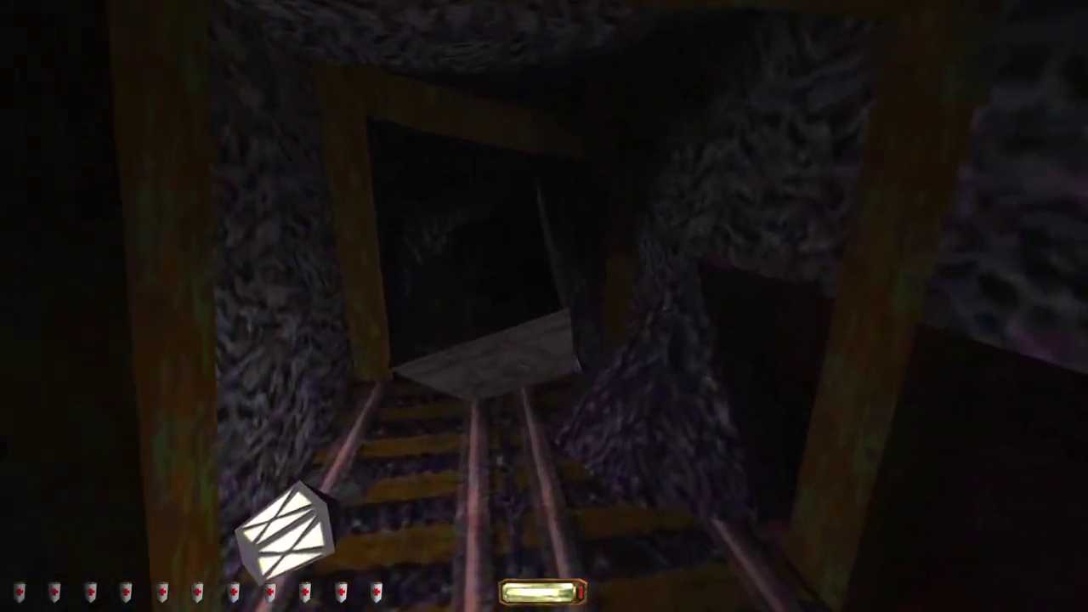
key("w")
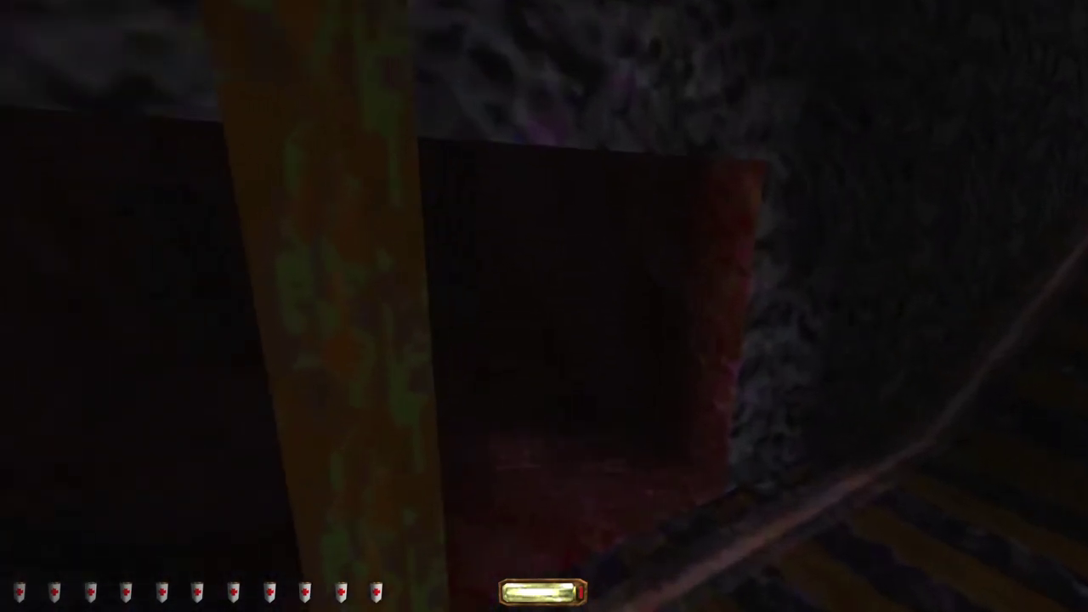
key("w")
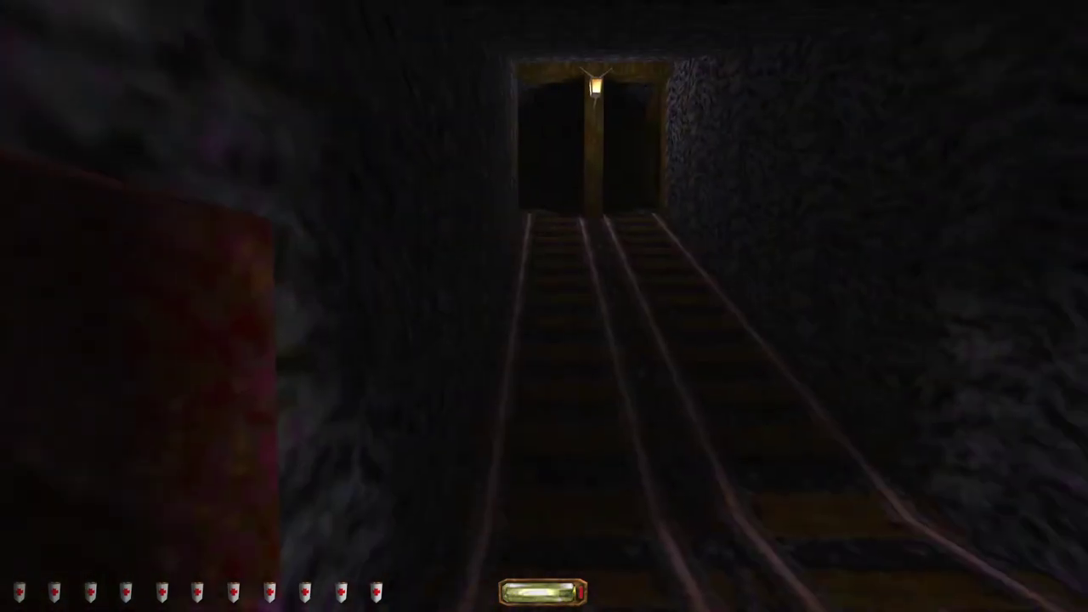
key("w")
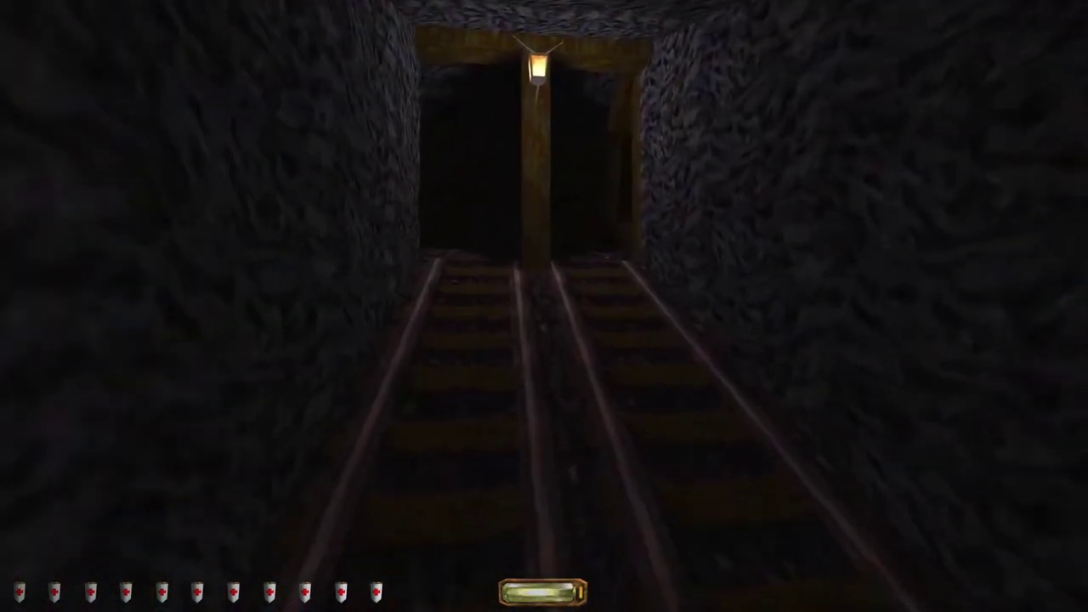
key("w")
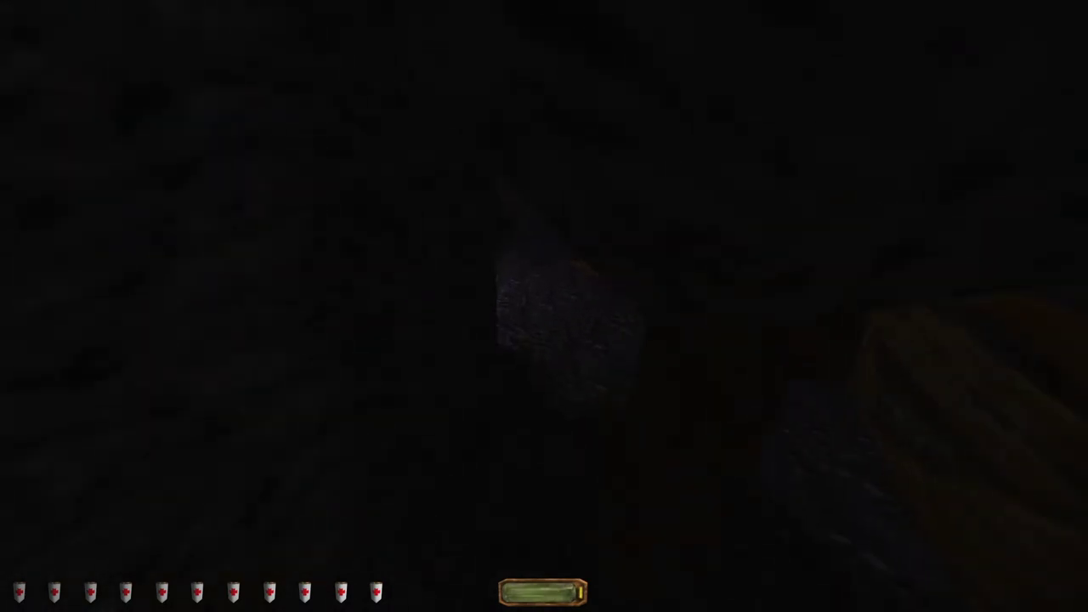
Step: Walk past the lit crate section and along the tunnel toward the lantern
key("w")
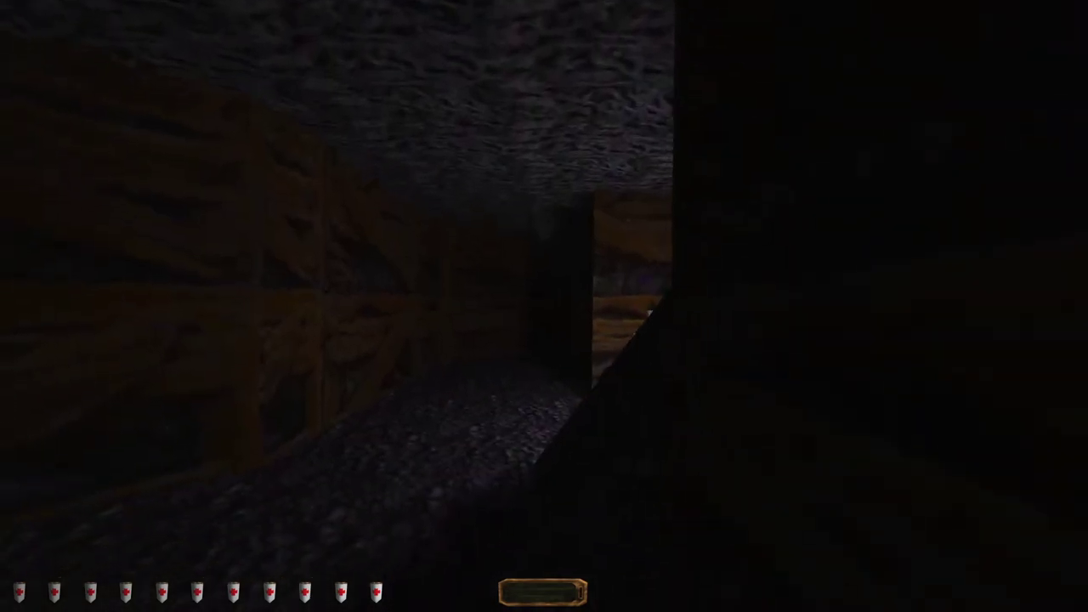
key("w")
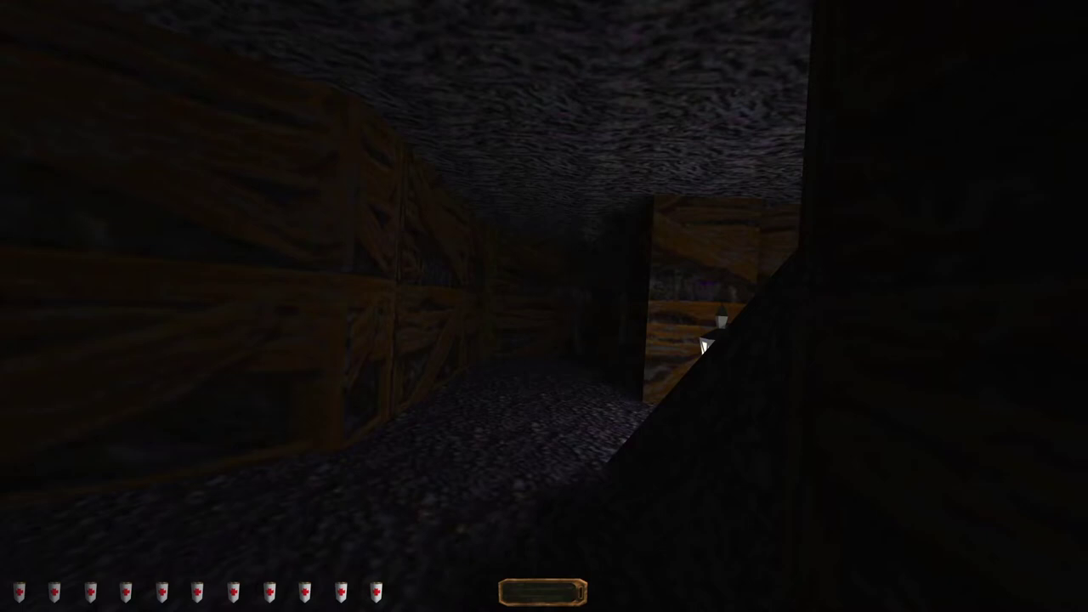
key("a")
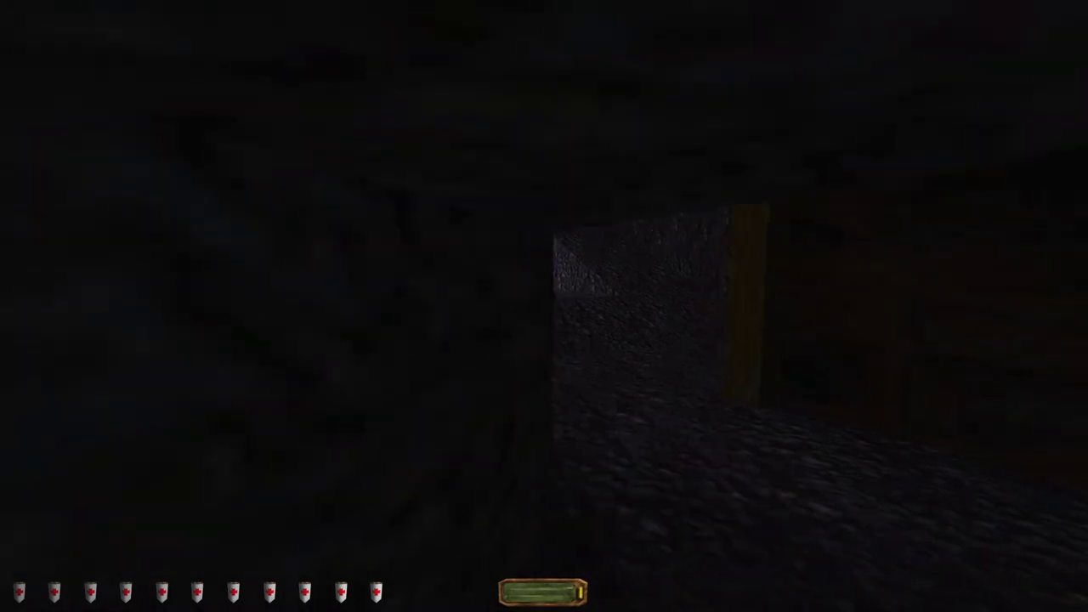
Step: Blackjack the approaching creature and slip past it through the stone shaft
key("4")
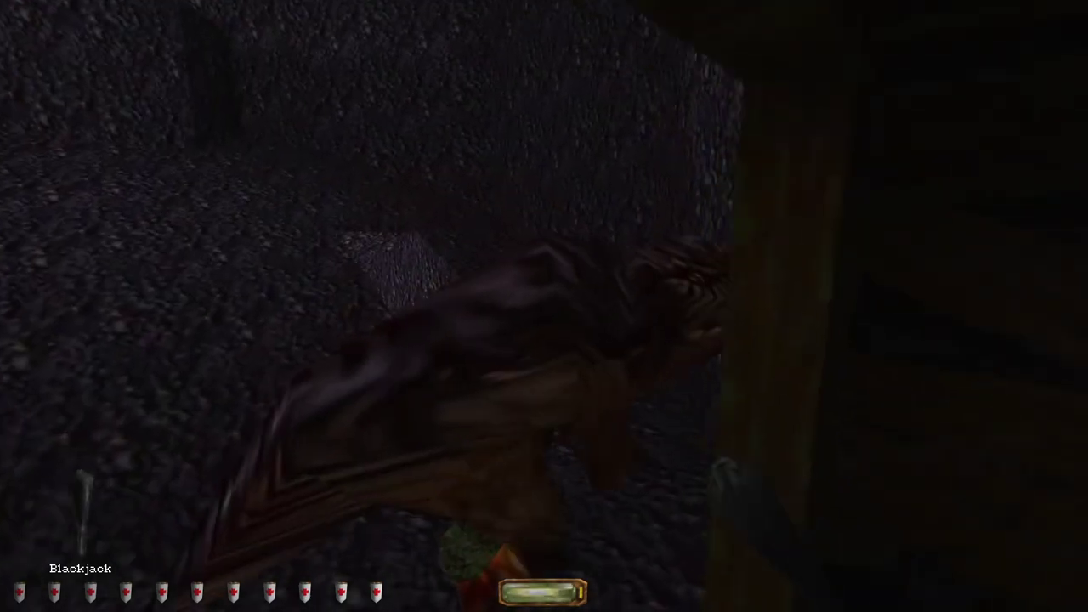
left_click(544, 306)
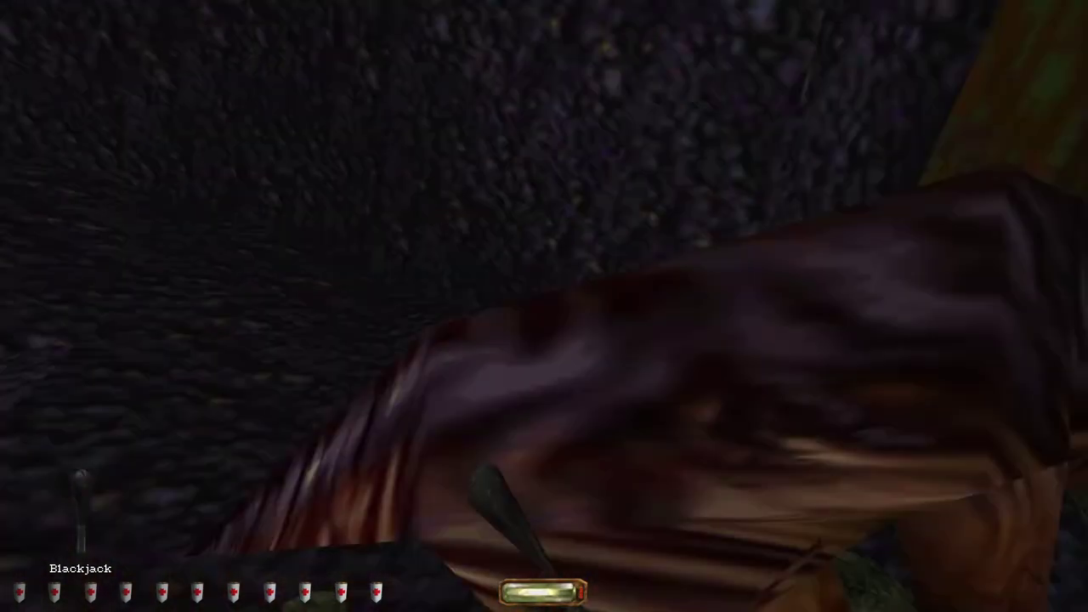
key("w")
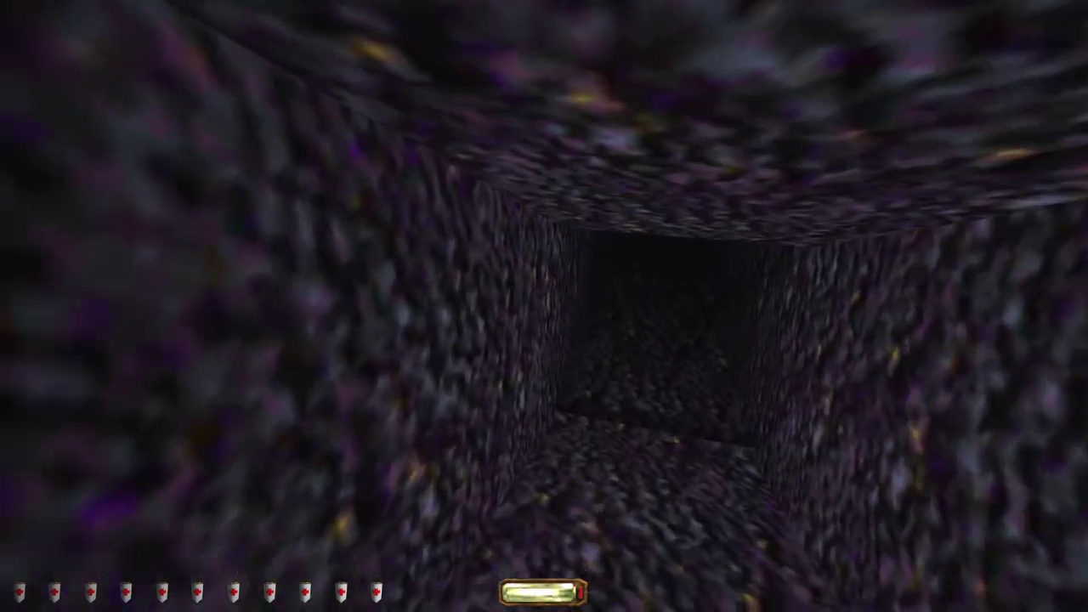
key("w")
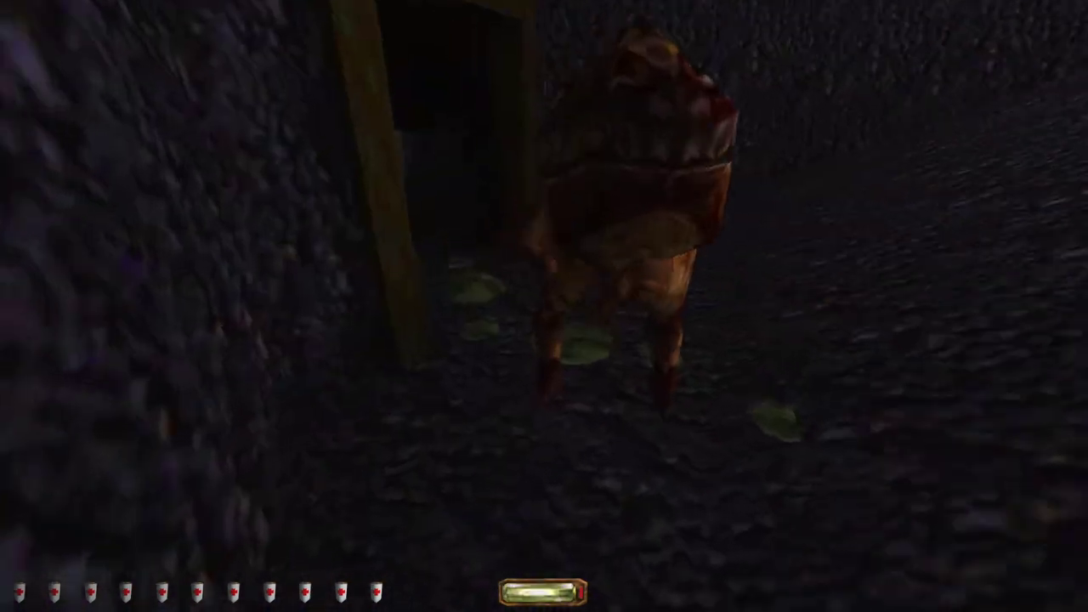
key("w")
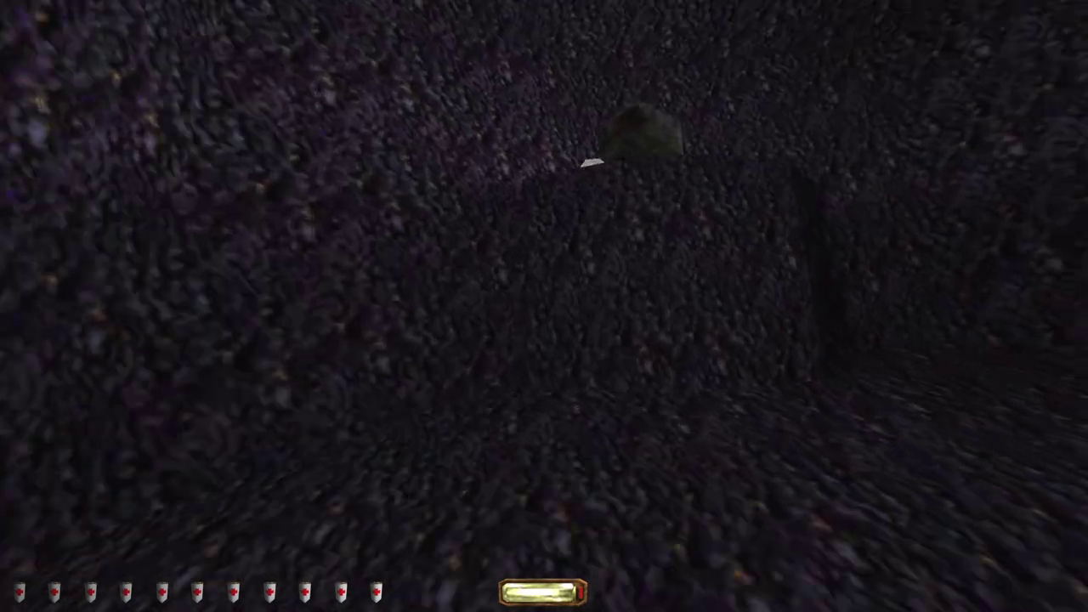
key("w")
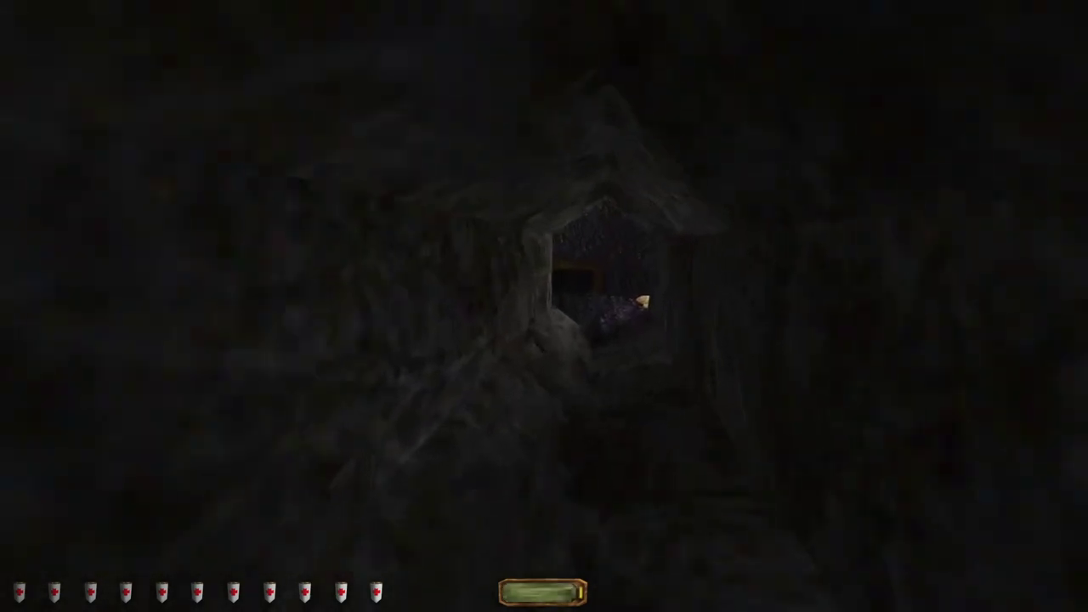
Step: Gas the lizard in the stone room and move past it into the narrow tunnel
key("w")
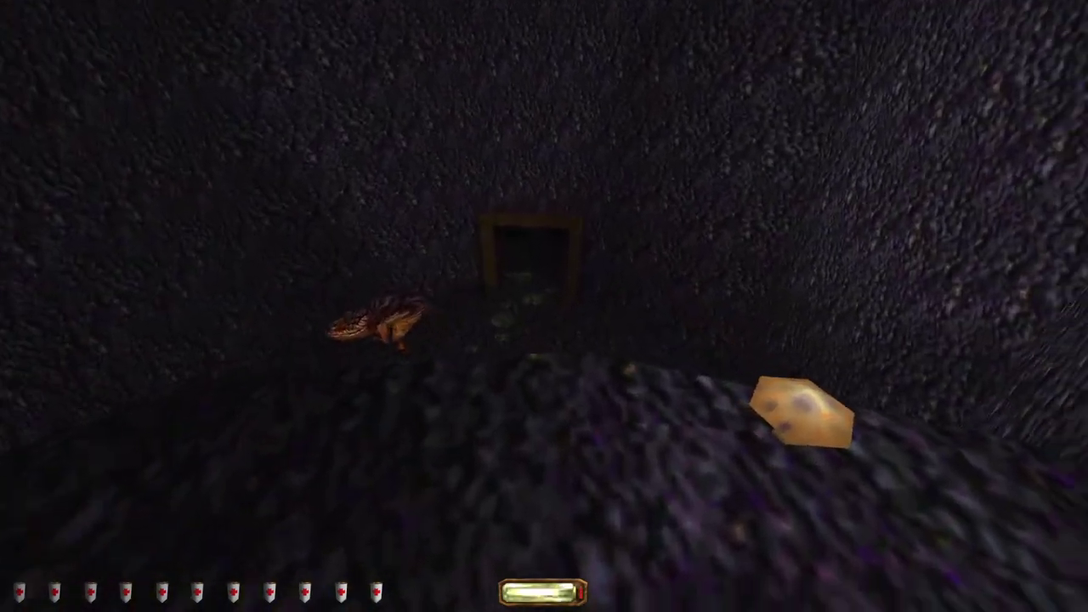
key("w")
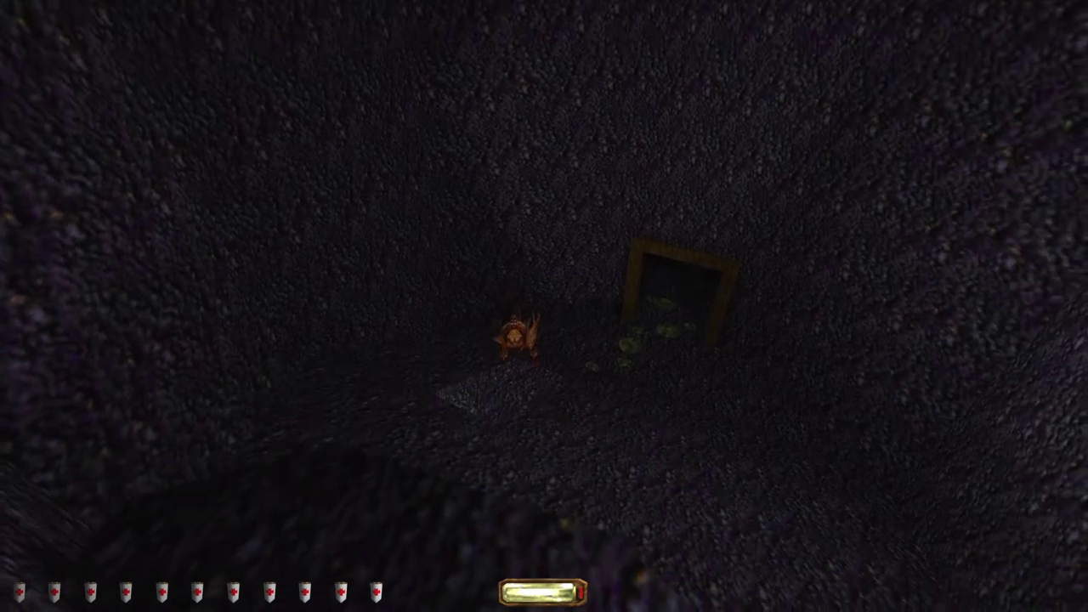
left_click(544, 306)
key("w")
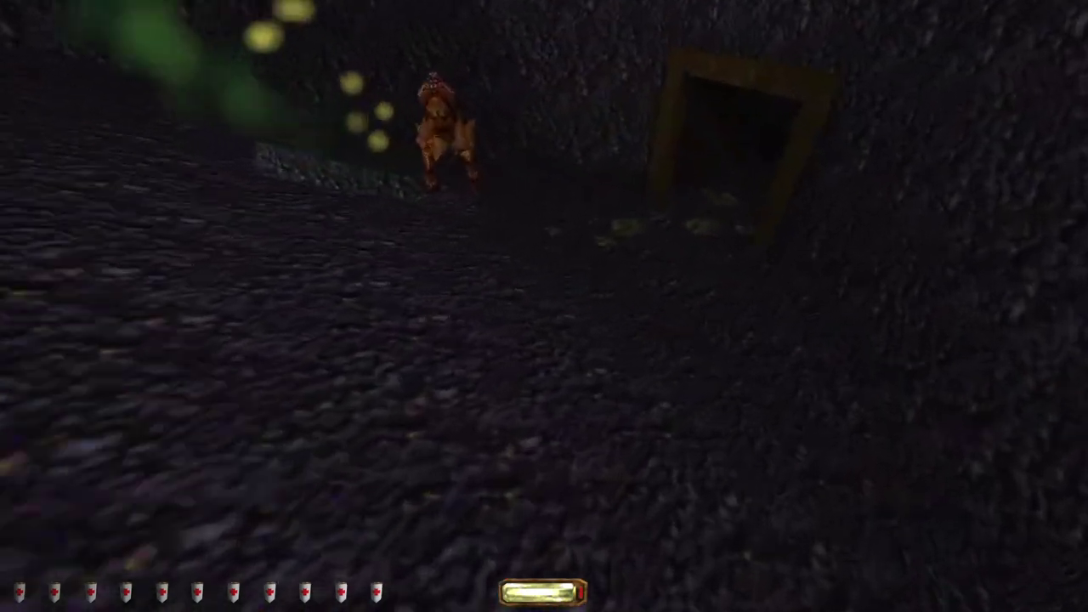
key("w")
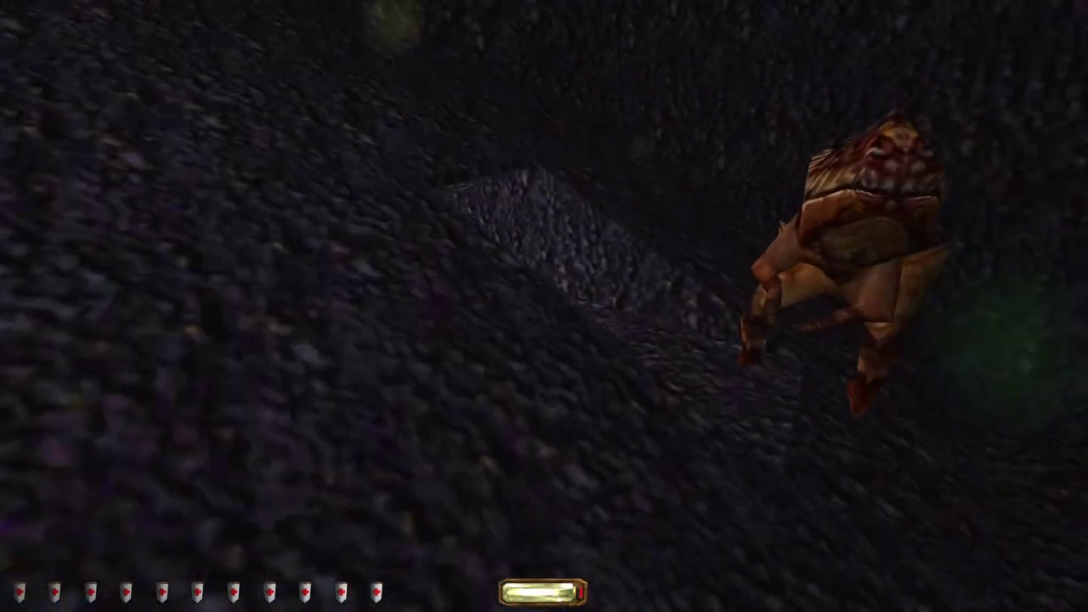
key("w")
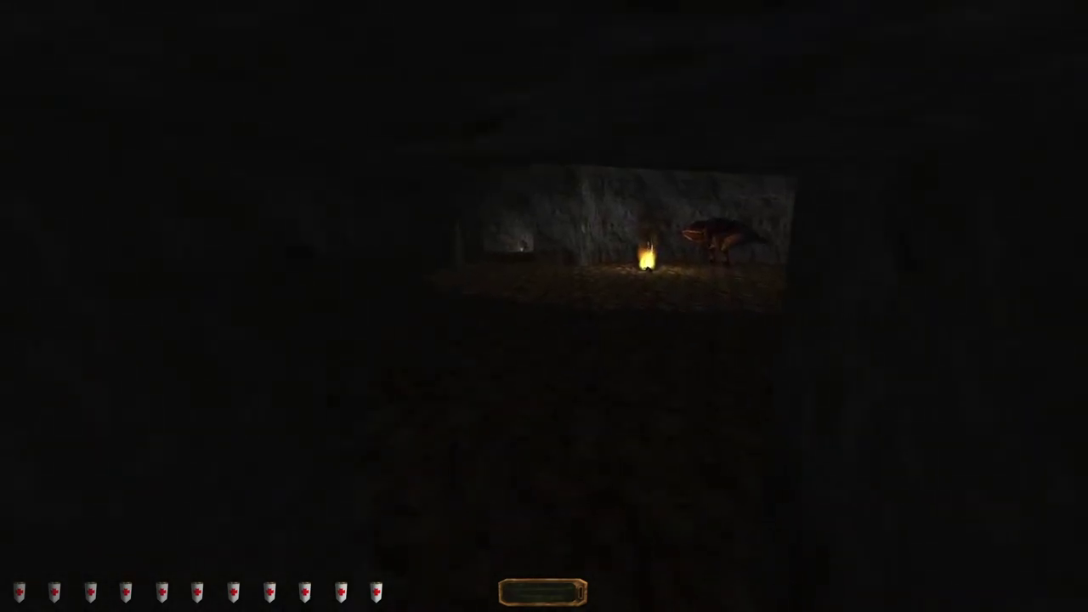
Step: Creep forward from the tunnel into the lit campfire cavern
key("w")
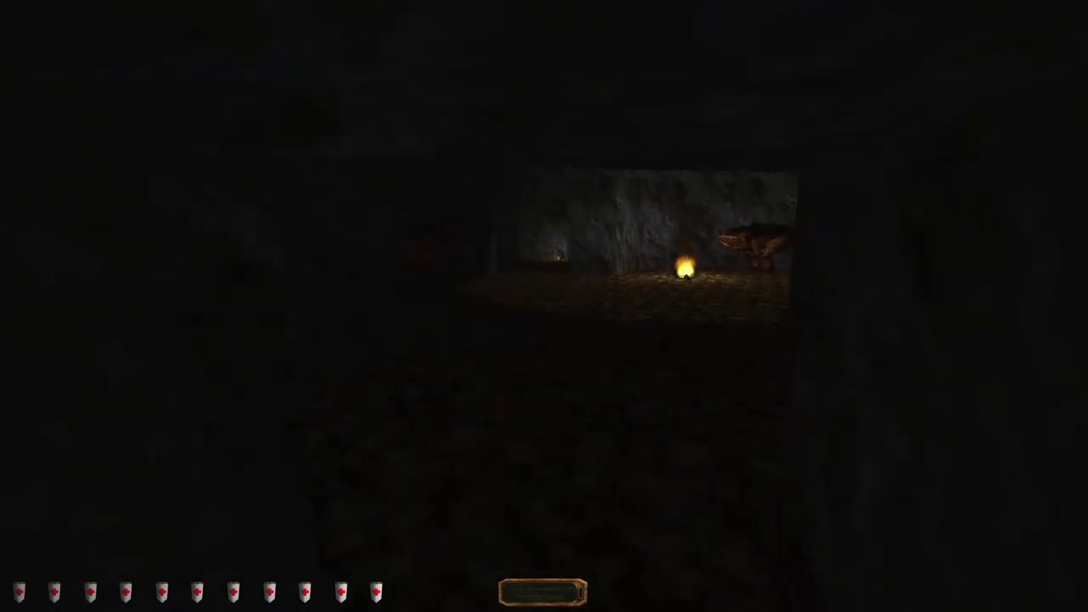
key("w")
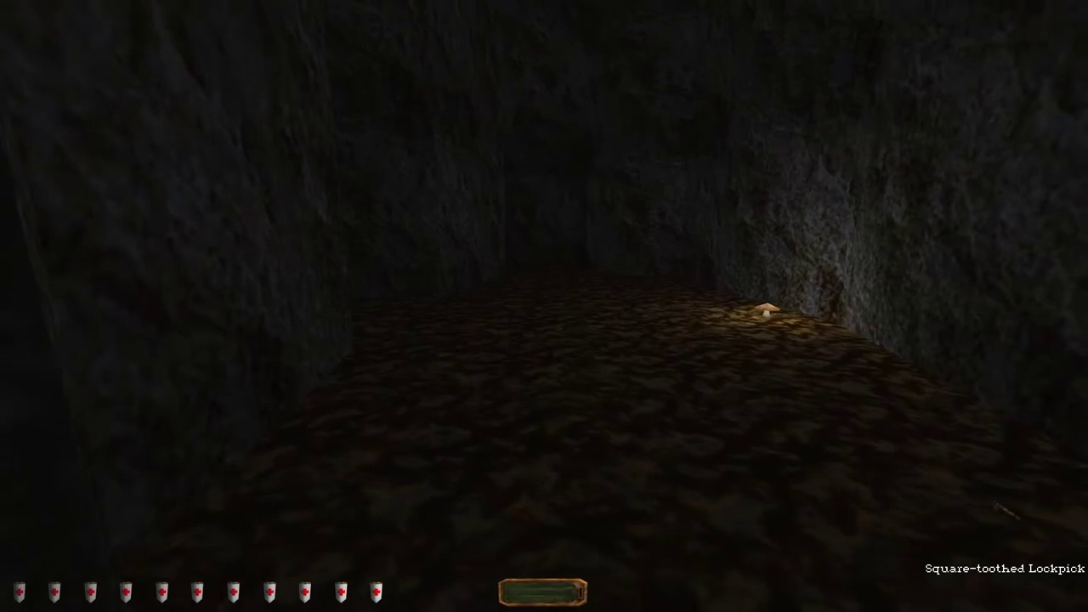
Step: Quicksave, then open the chest with the Triangle-toothed Lockpick and take its loot
key("alt+s")
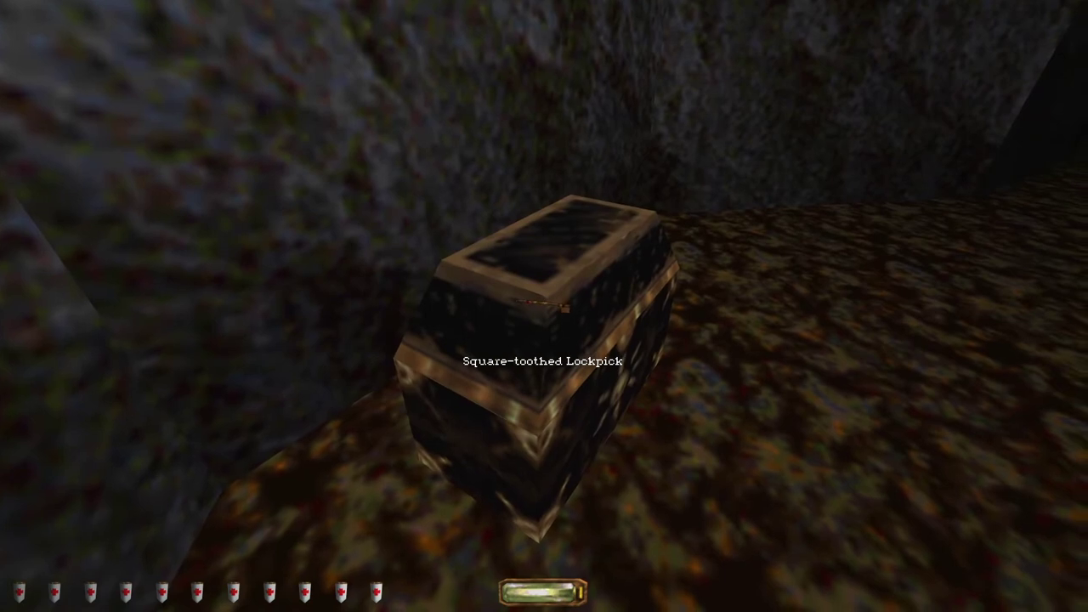
key("Tab")
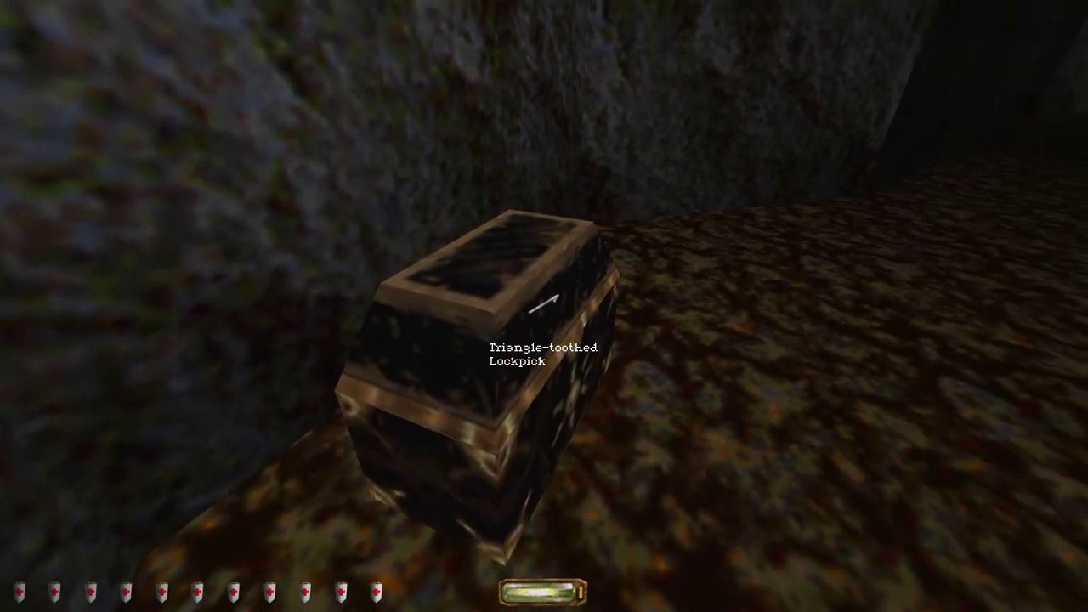
right_click(493, 339)
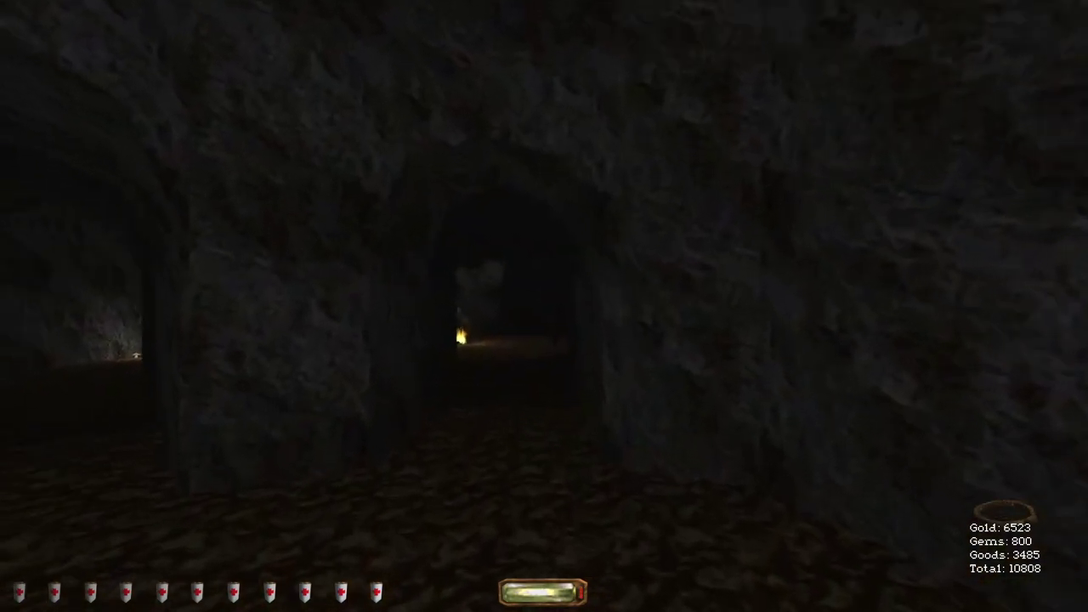
Step: Head back down the tunnel and turn toward the campfire
key("w")
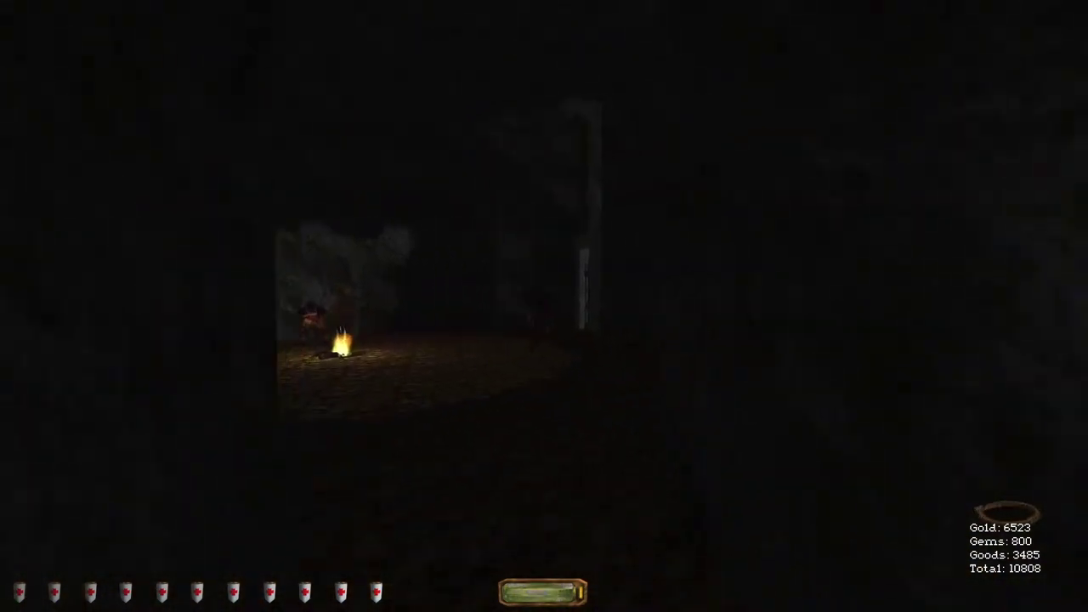
key("w")
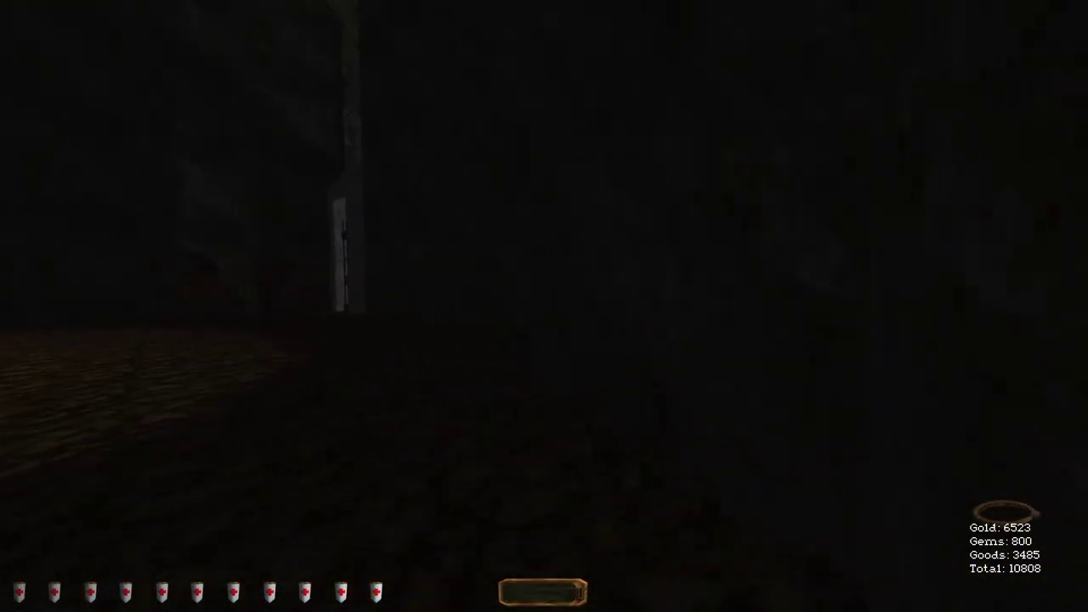
key("w")
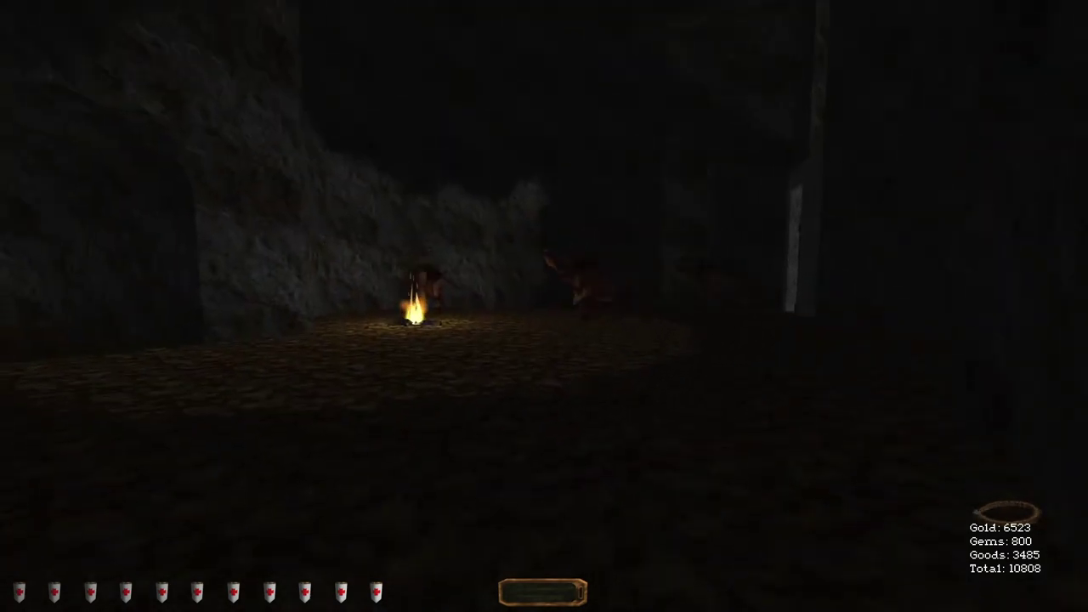
Step: Cycle the inventory past the Gas Mine to the Old Metal Door Key while approaching the barred gate
key("Tab")
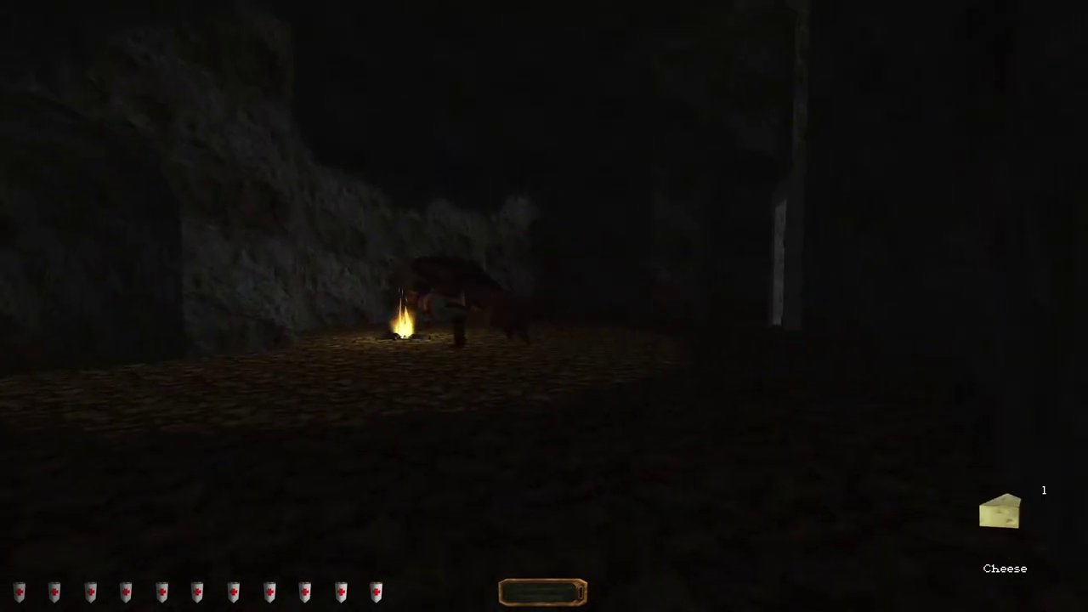
key("Tab")
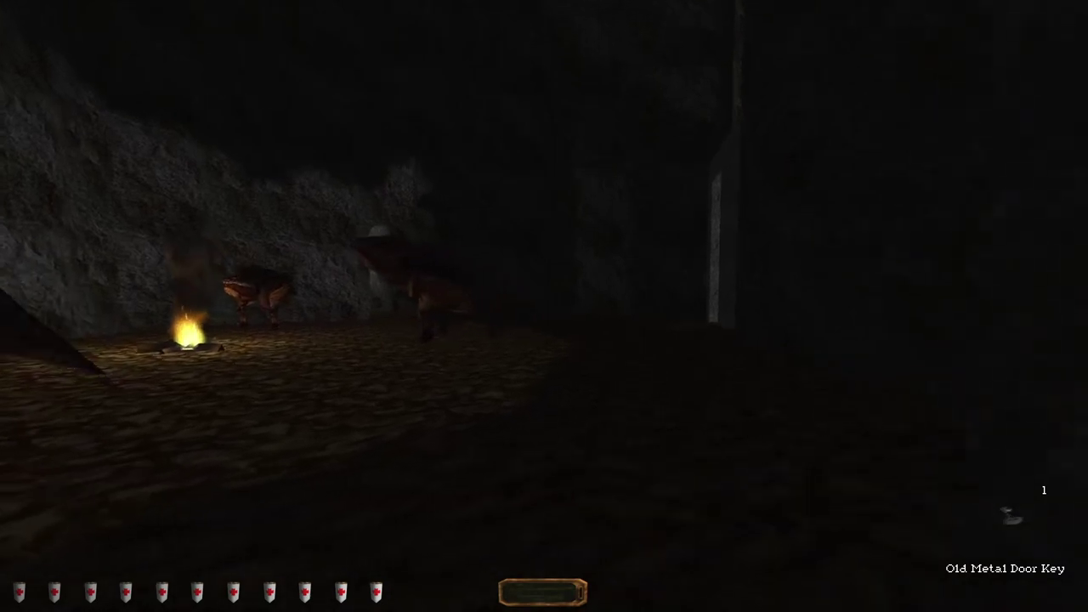
key("w")
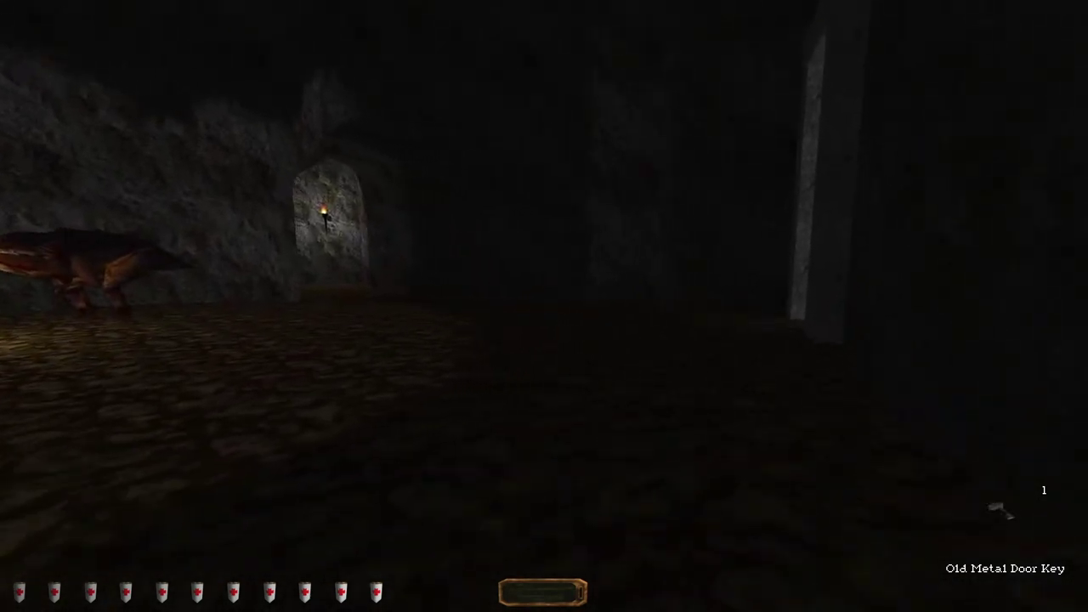
key("w")
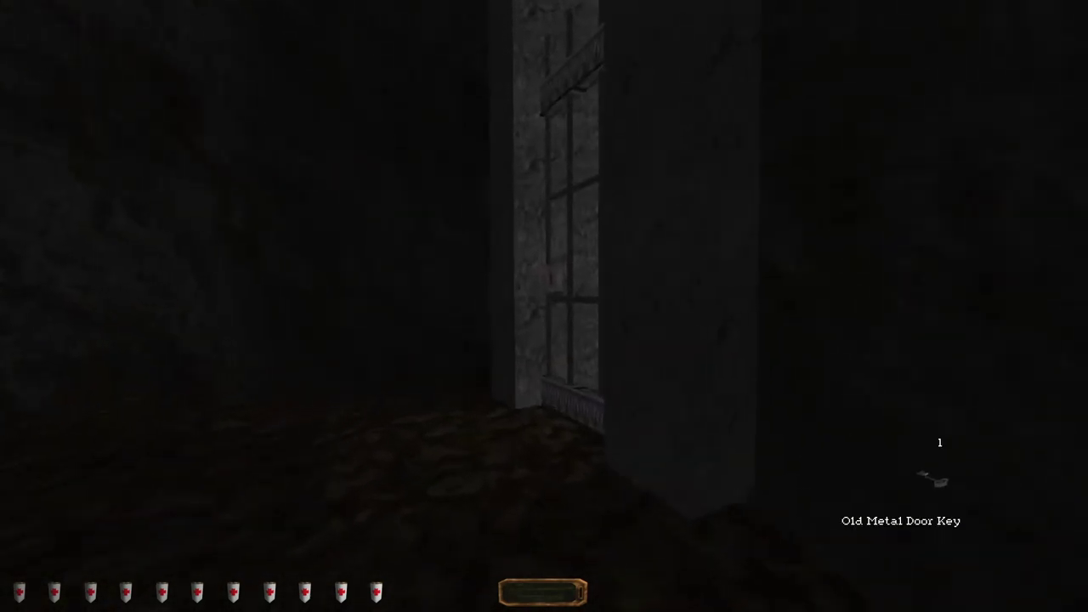
key("Tab")
key("w")
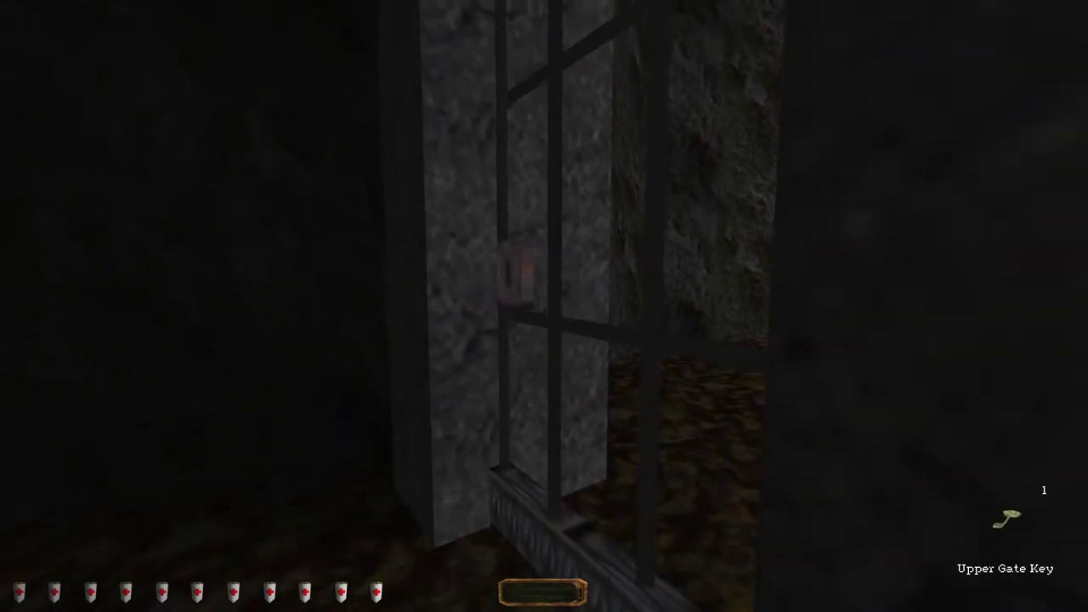
key("Tab")
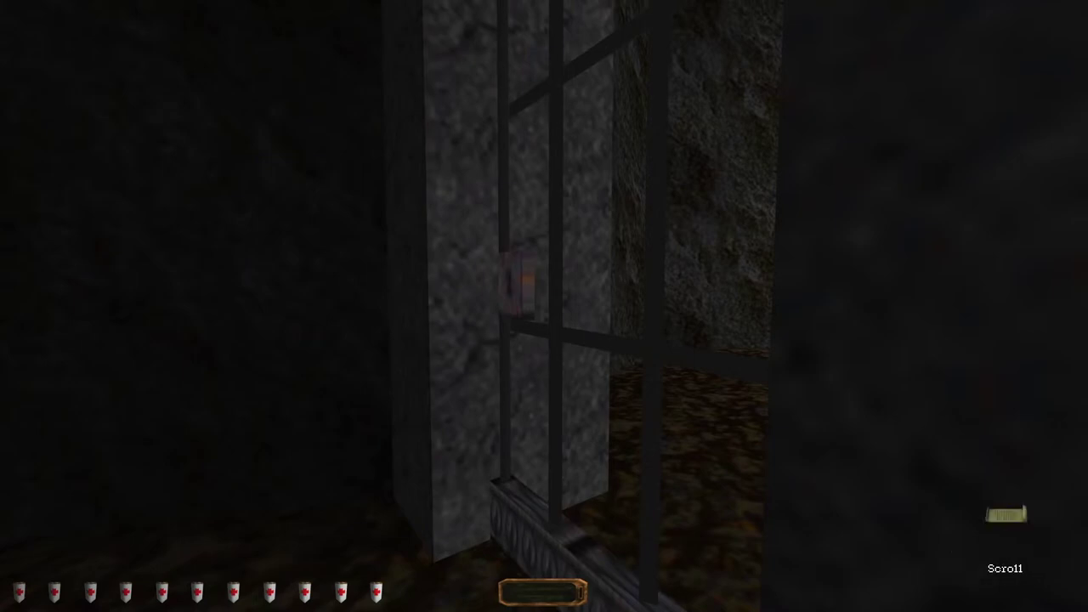
key("Tab")
key("Tab")
key("Tab")
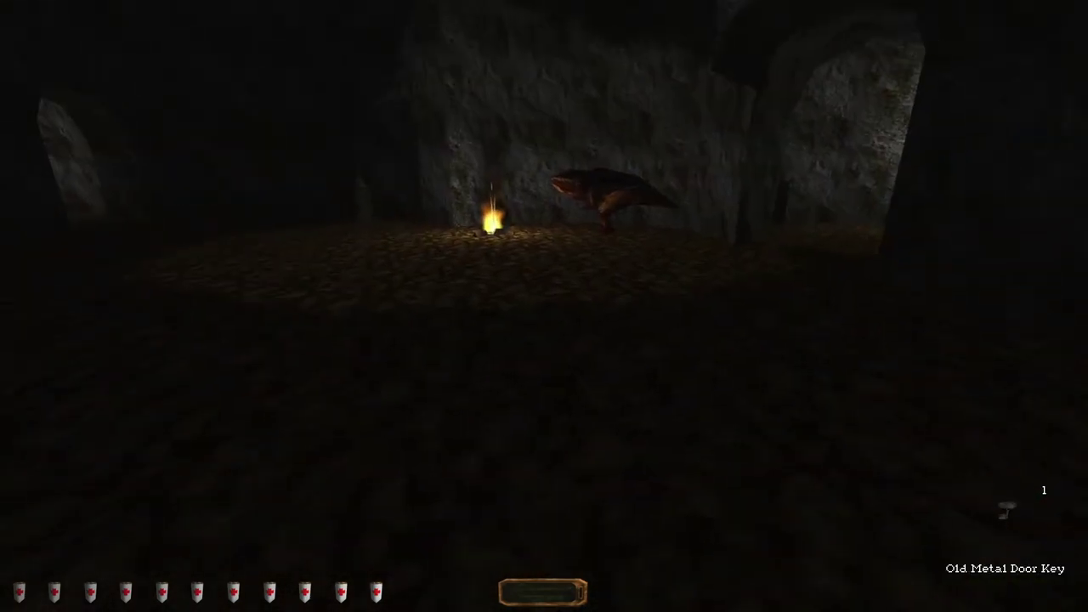
Step: Turn toward the campfire cave with the Old Metal Door Key still readied
key("Tab")
key("Tab")
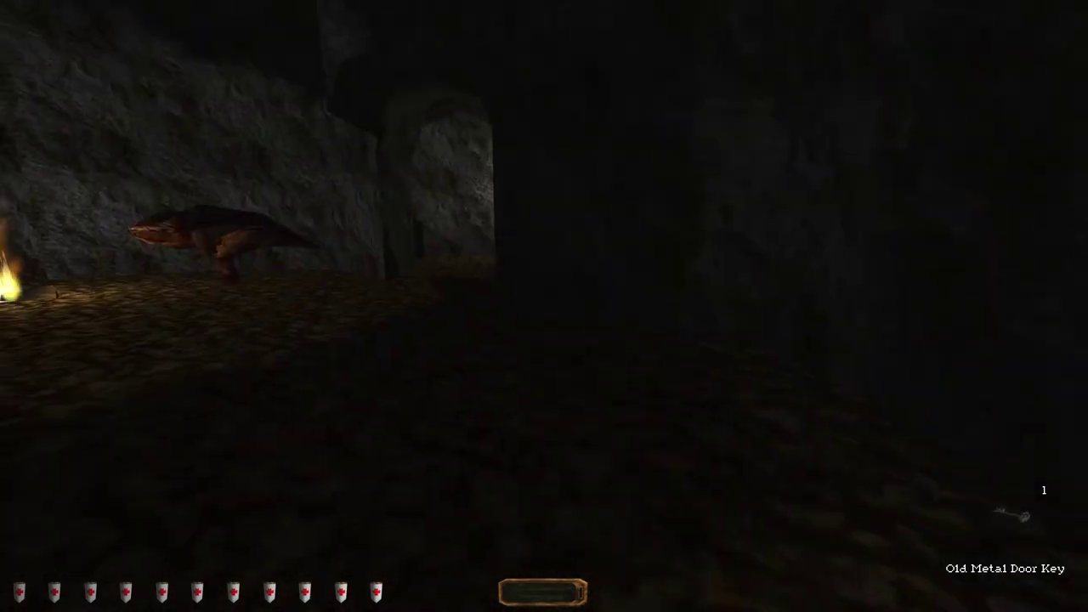
key("Tab")
key("Tab")
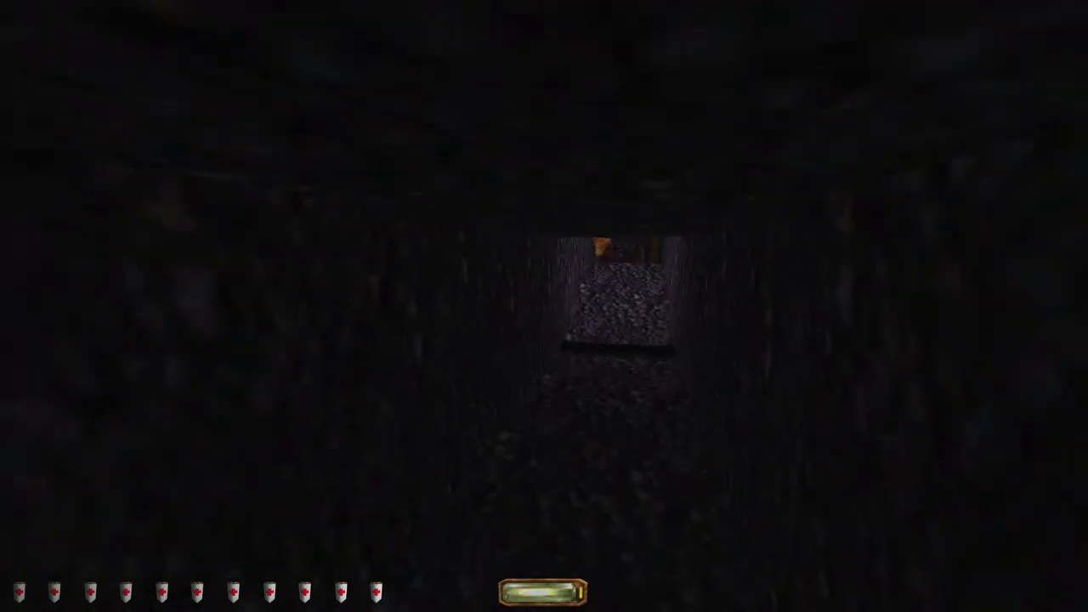
Step: Quicksave, swing the blackjack, then switch to the sword
key("alt+s")
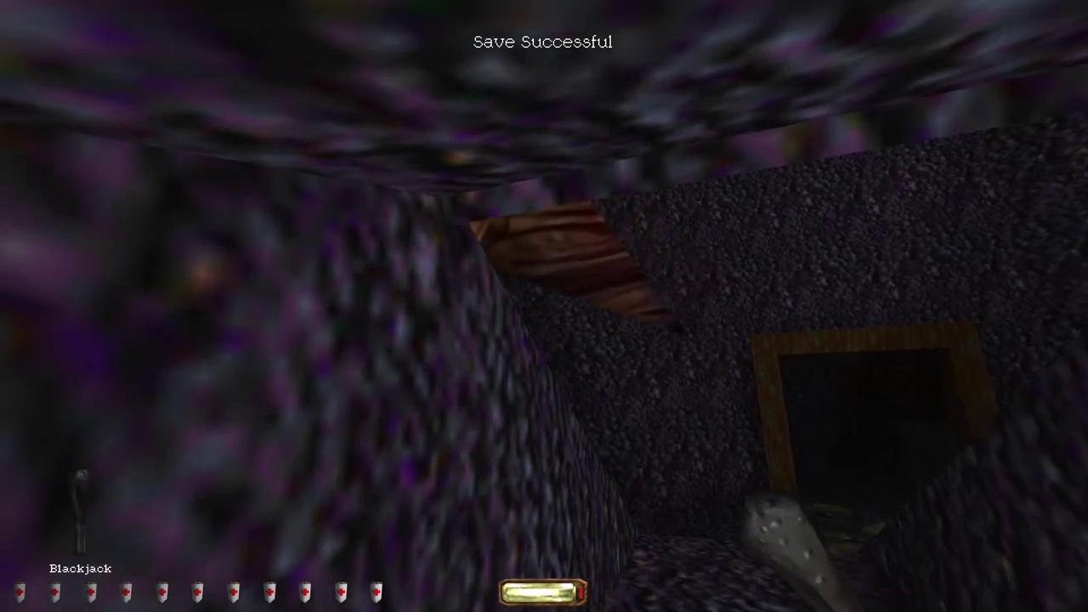
left_click(543, 306)
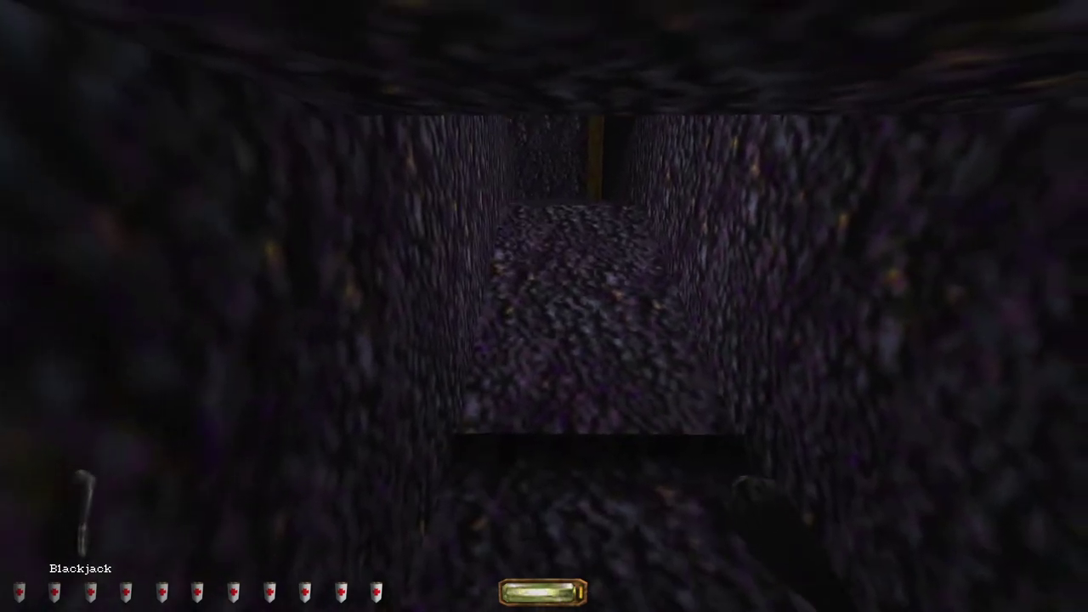
key("1")
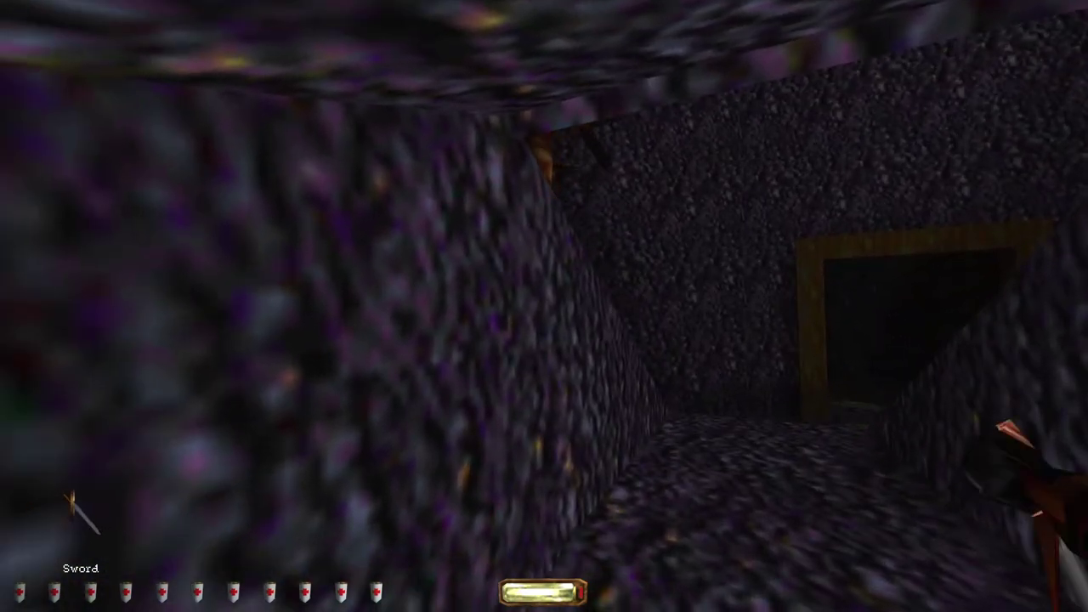
Step: Slash the burrick four times with the sword
left_click(544, 306)
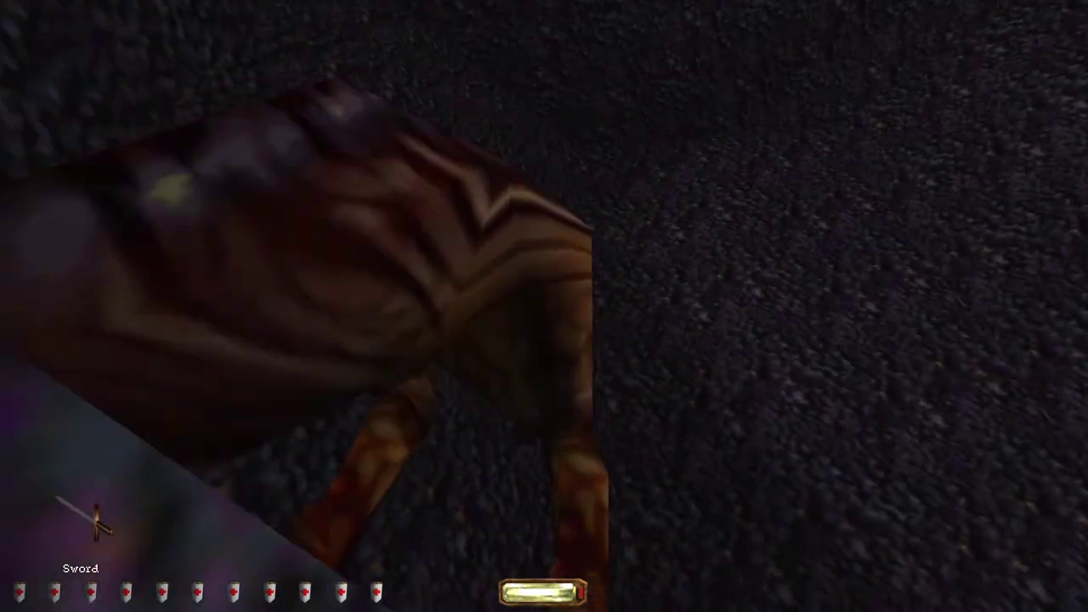
left_click(544, 306)
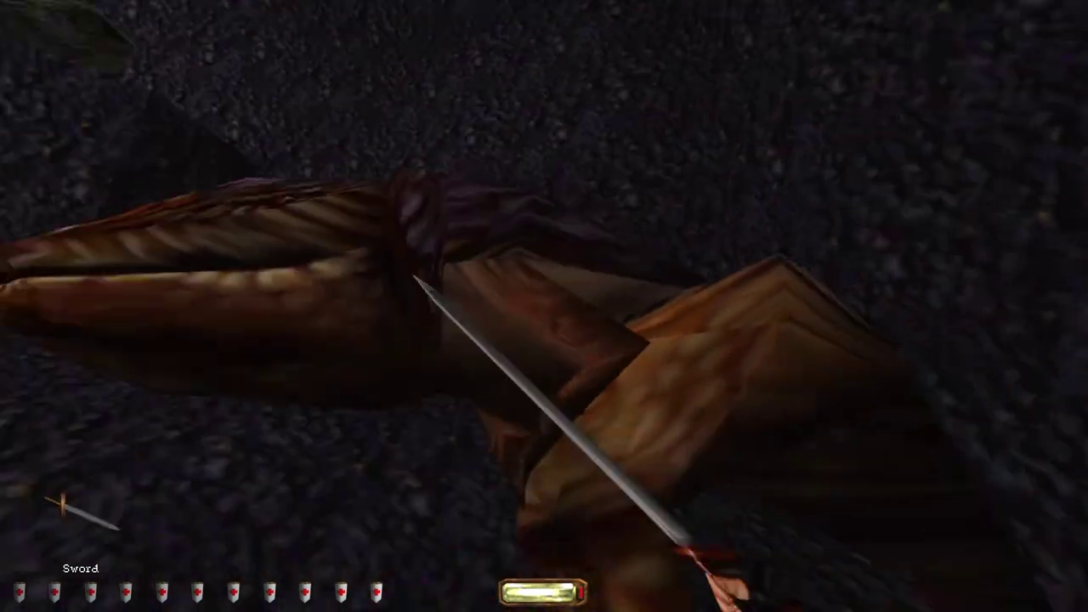
left_click(544, 306)
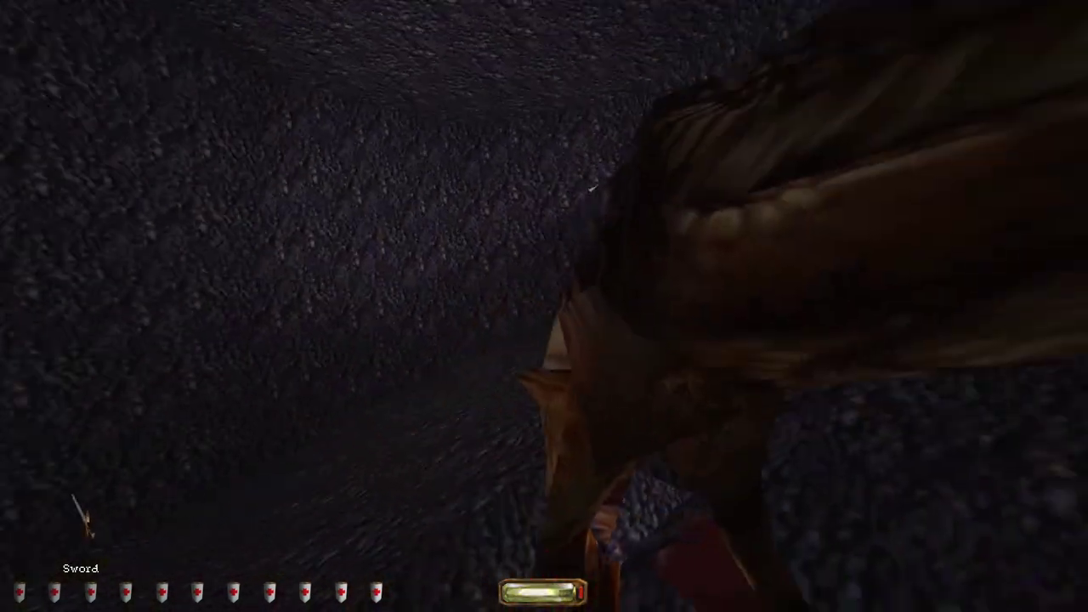
left_click(544, 306)
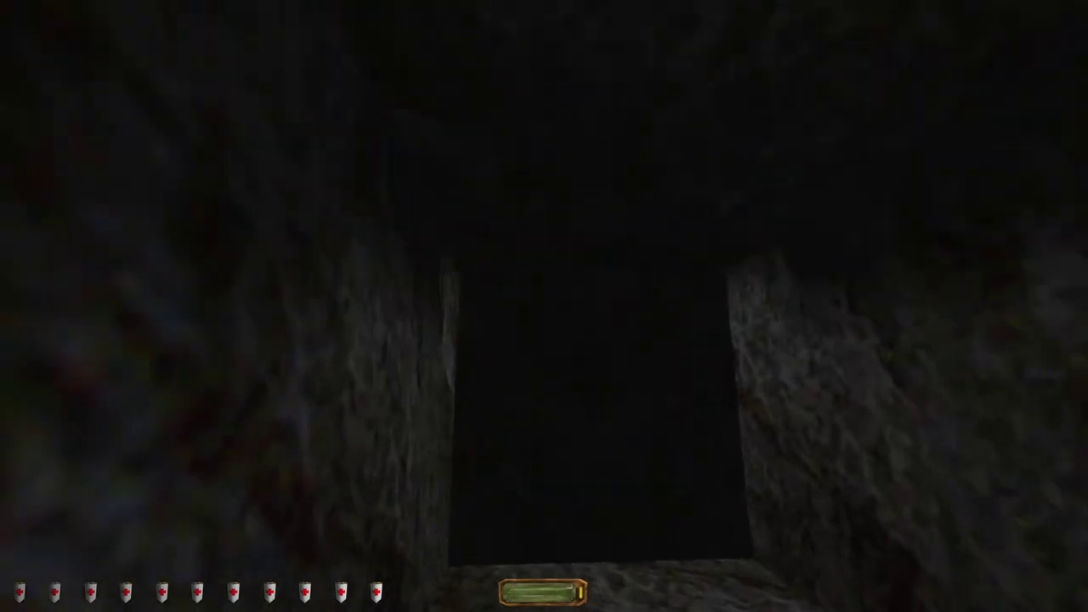
Step: Draw the sword while passing through the cave doorway
key("1")
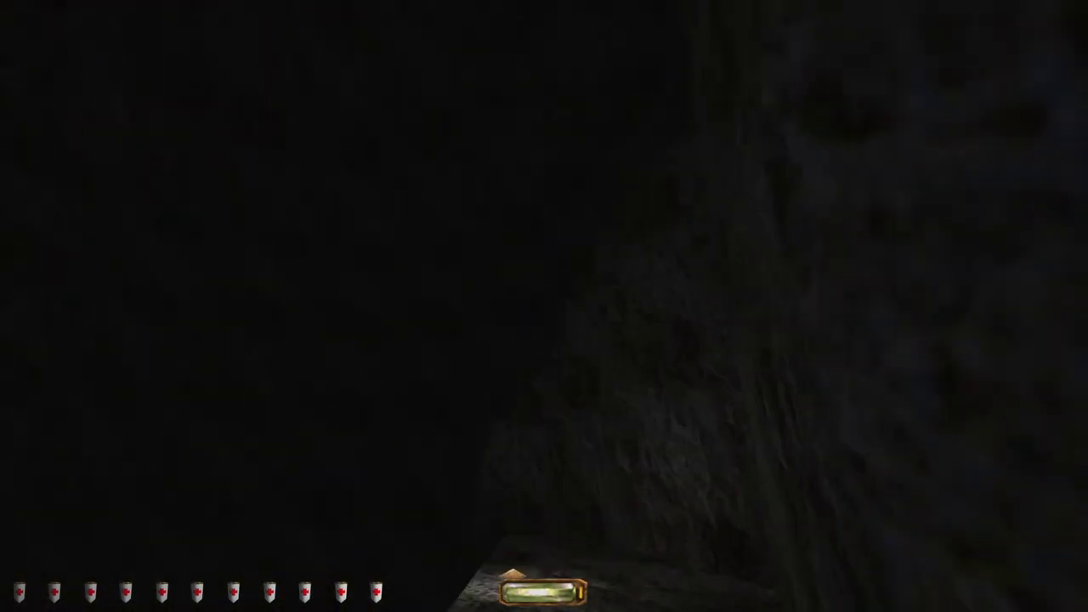
Step: Pause and save the mission to a new slot at 2:58:42, then resume play
key("Escape")
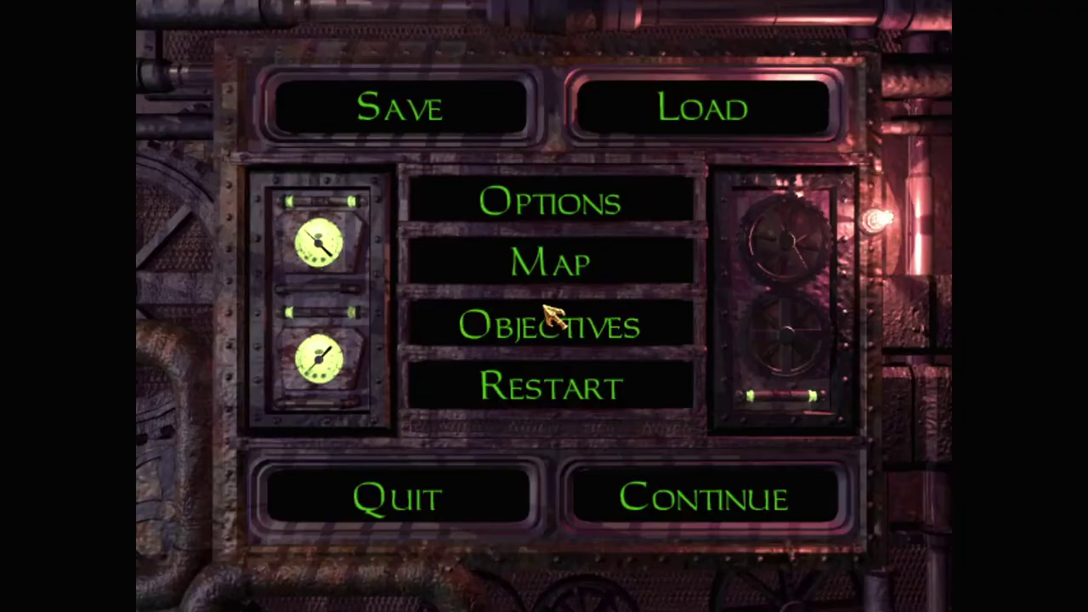
left_click(474, 137)
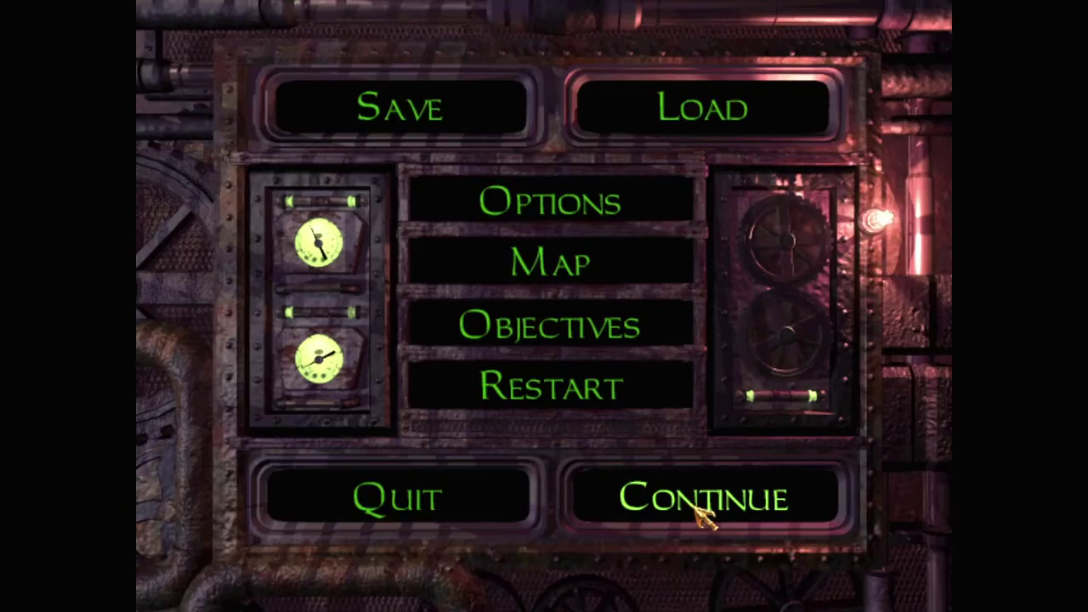
left_click(706, 498)
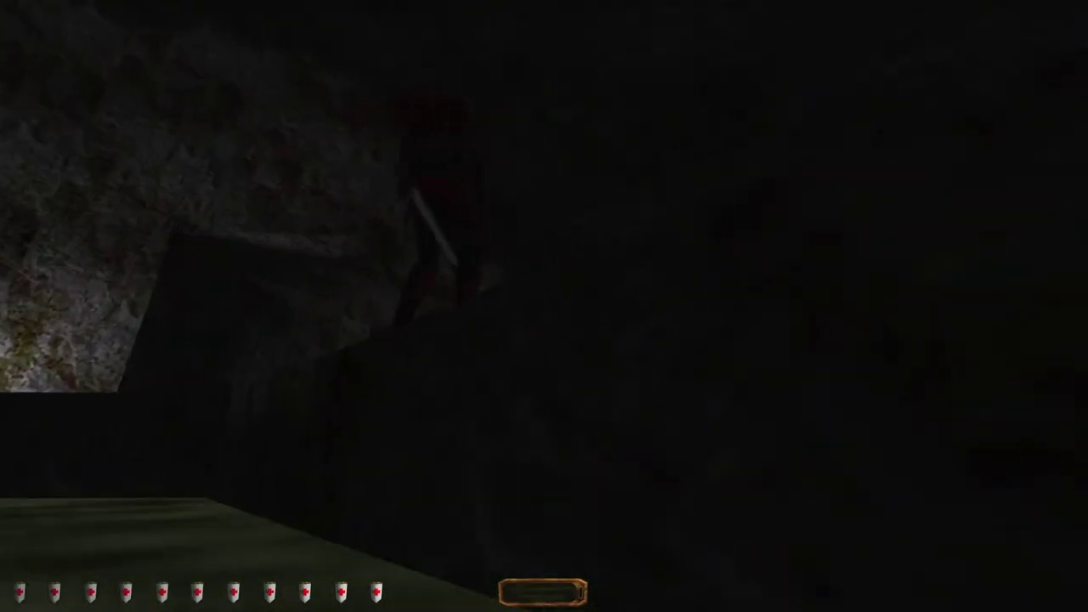
Step: Draw the sword and swim past the guards on the lit ledge, away from the rock wall
key("1")
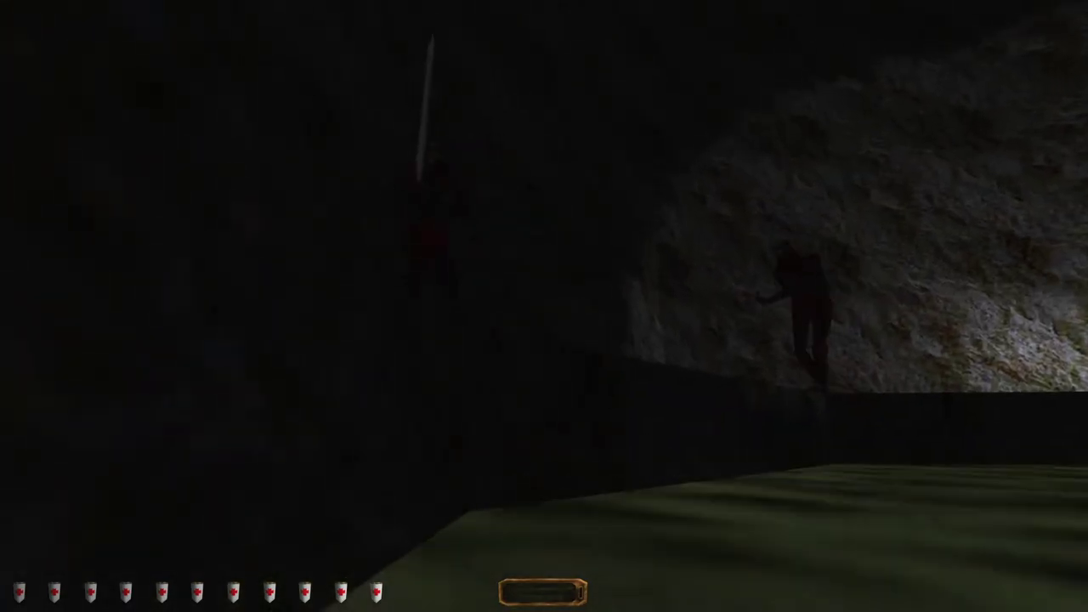
key("w")
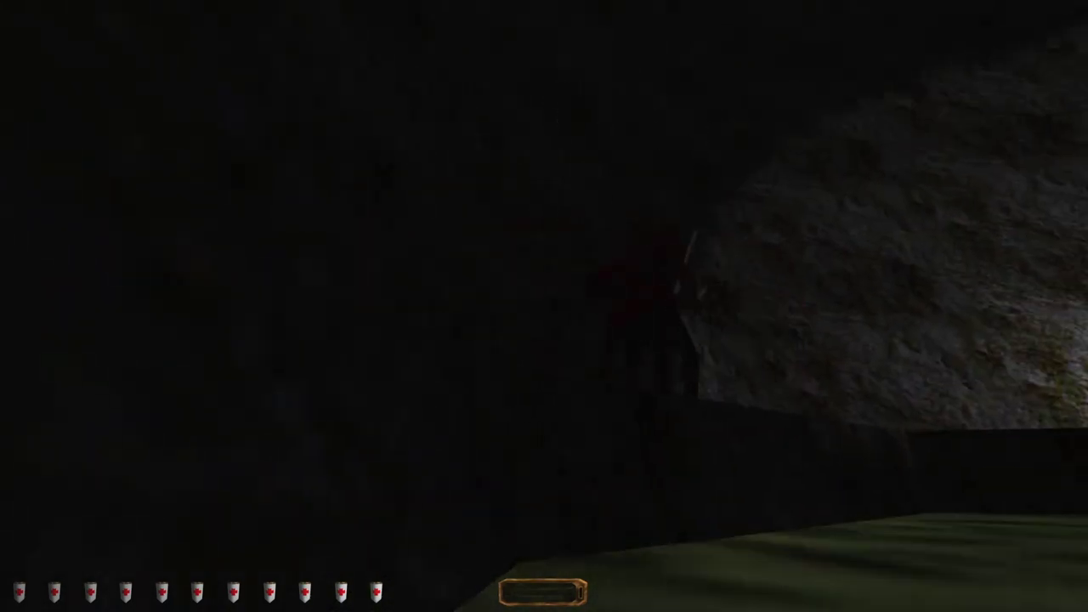
key("w")
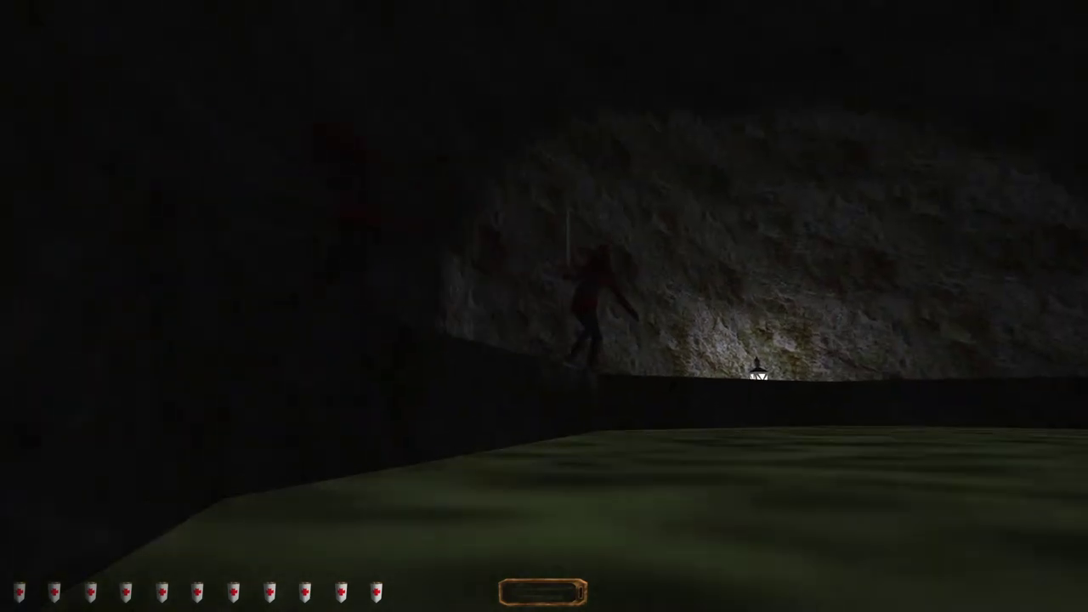
key("w")
key("w")
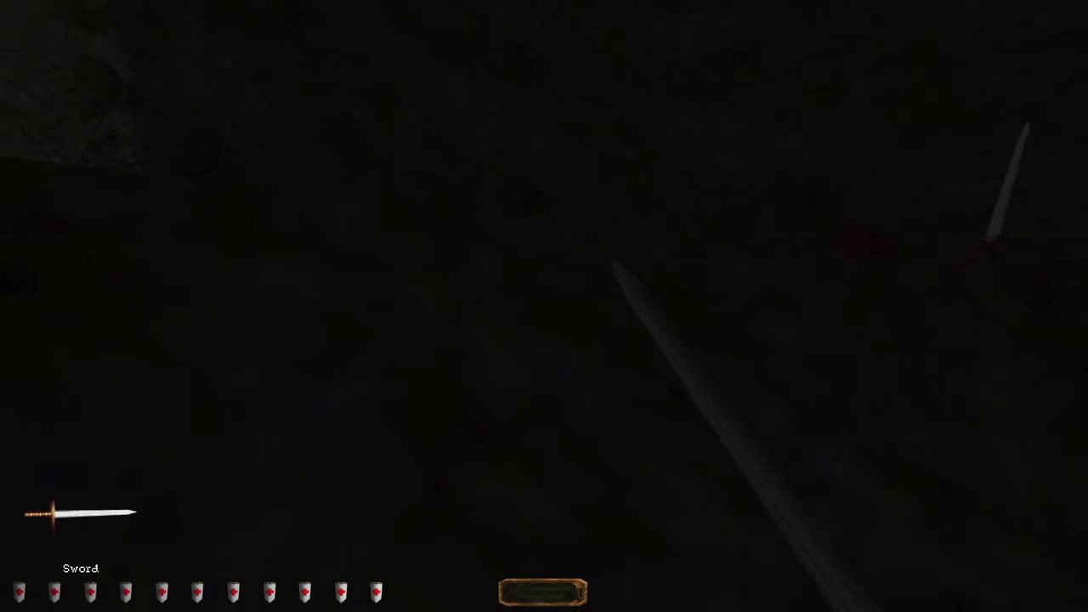
key("w")
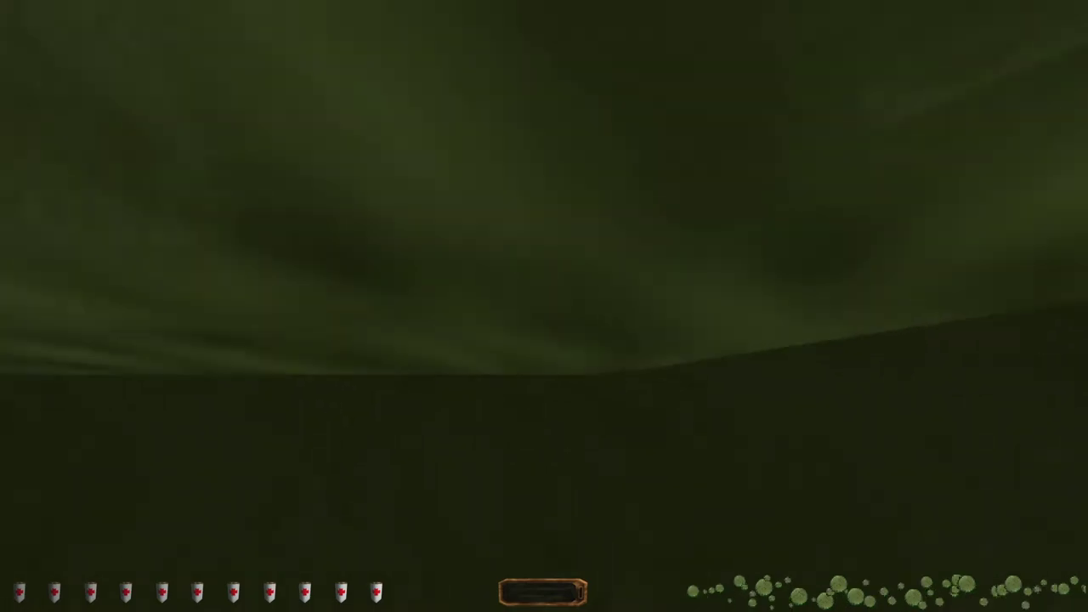
Step: Swim up to surface from the pool and look around the dark cave
key("w")
key("w")
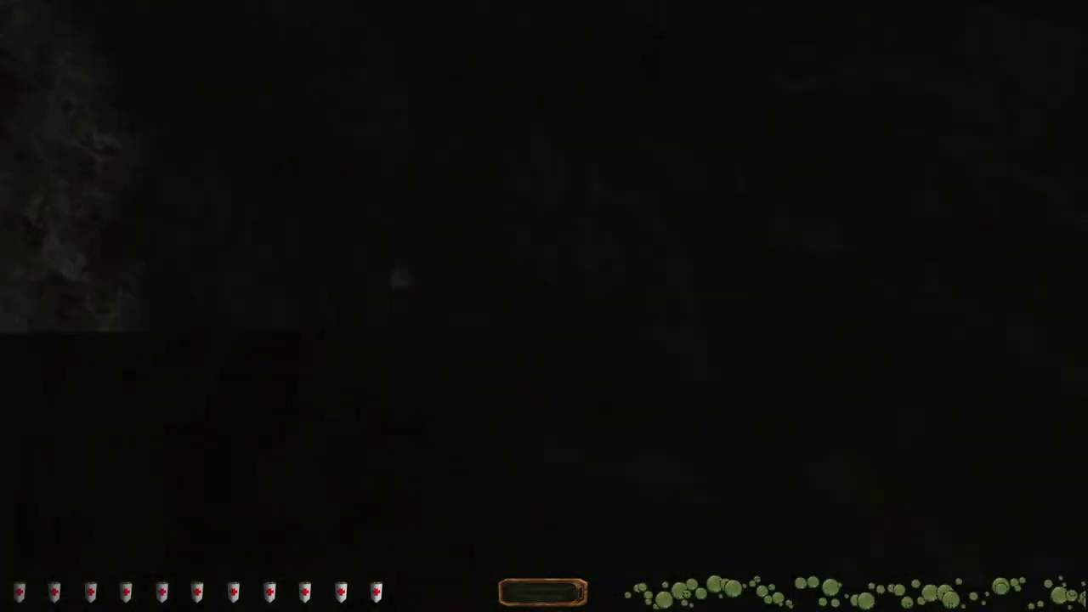
key("w")
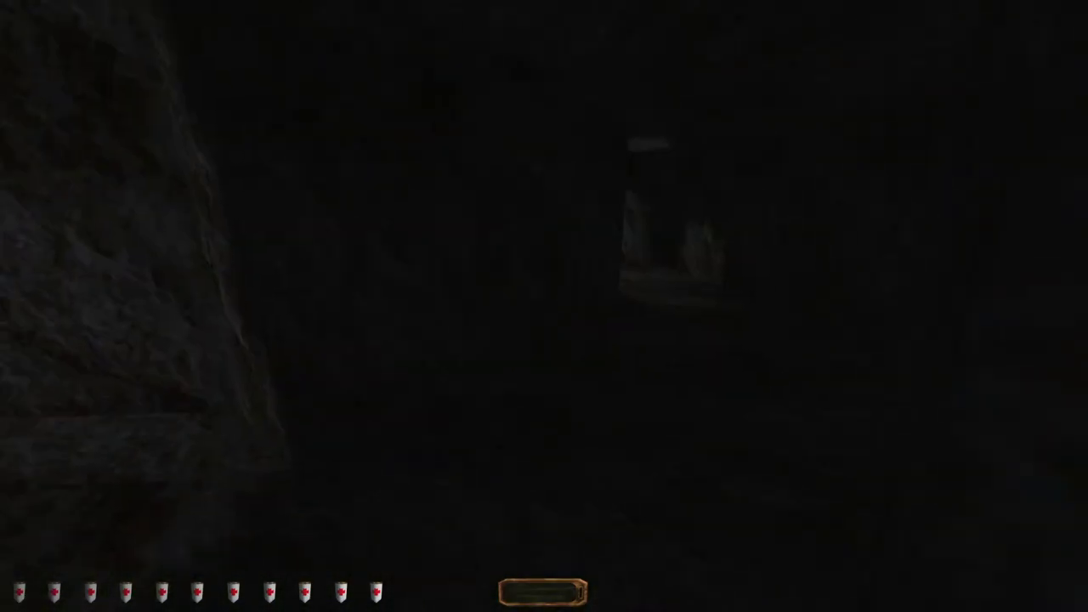
key("w")
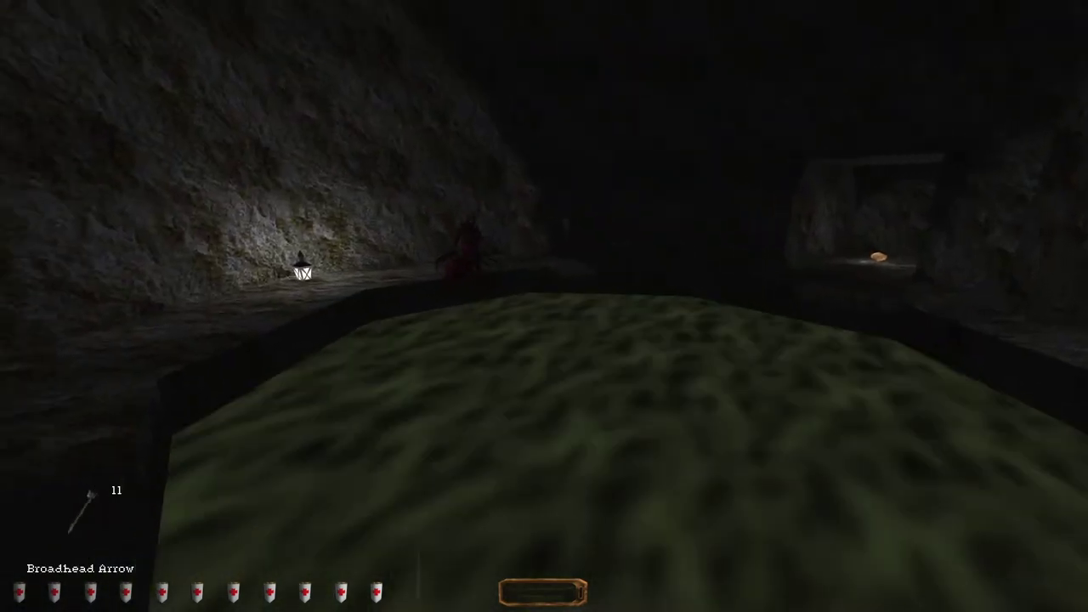
Step: Shoot a broadhead arrow at the spider on the lantern-lit ledge
left_click_drag(544, 306, 544, 306)
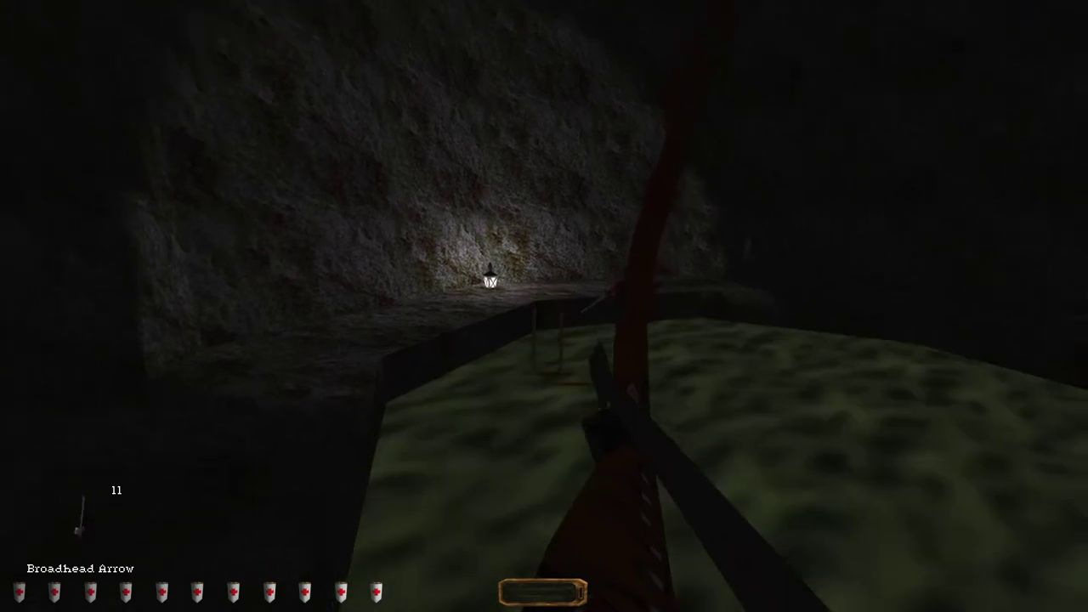
left_click(544, 306)
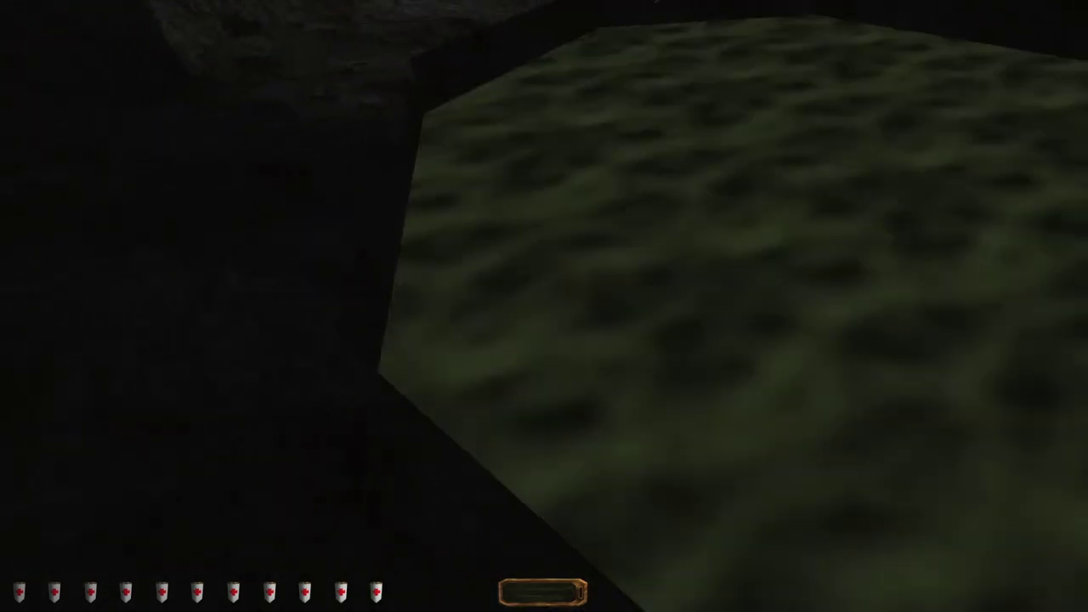
left_click_drag(544, 306, 544, 255)
Step: Swim across the pool toward the lantern-lit ledge
key("w")
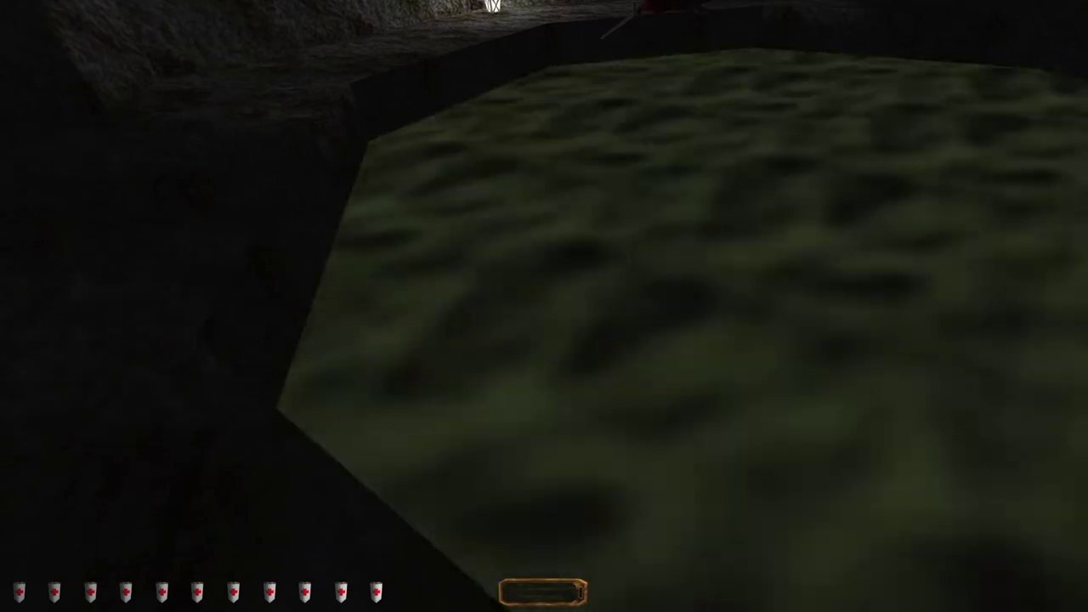
key("a")
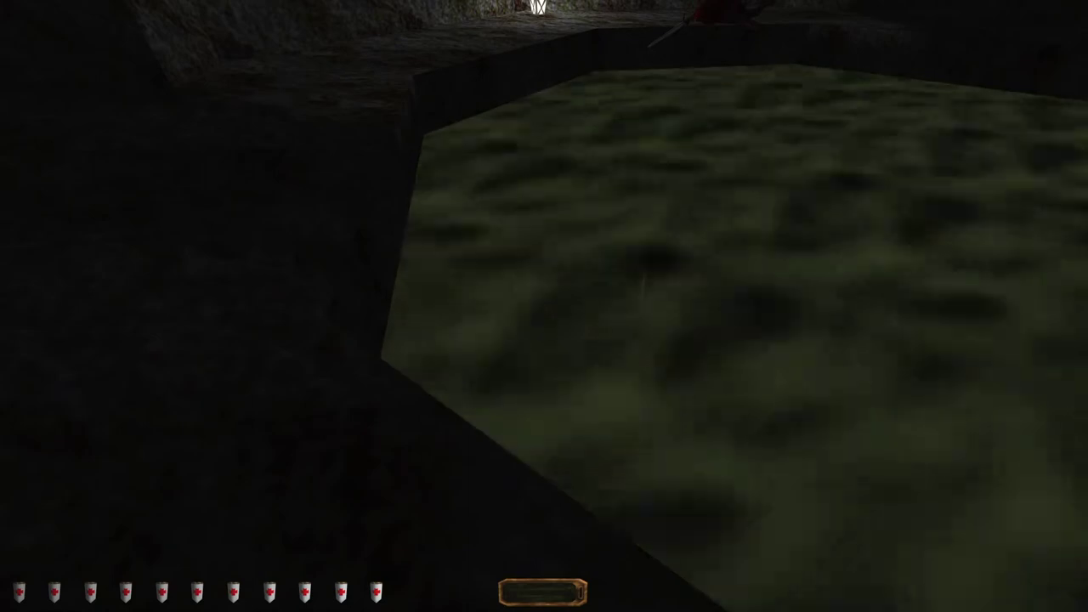
key("w")
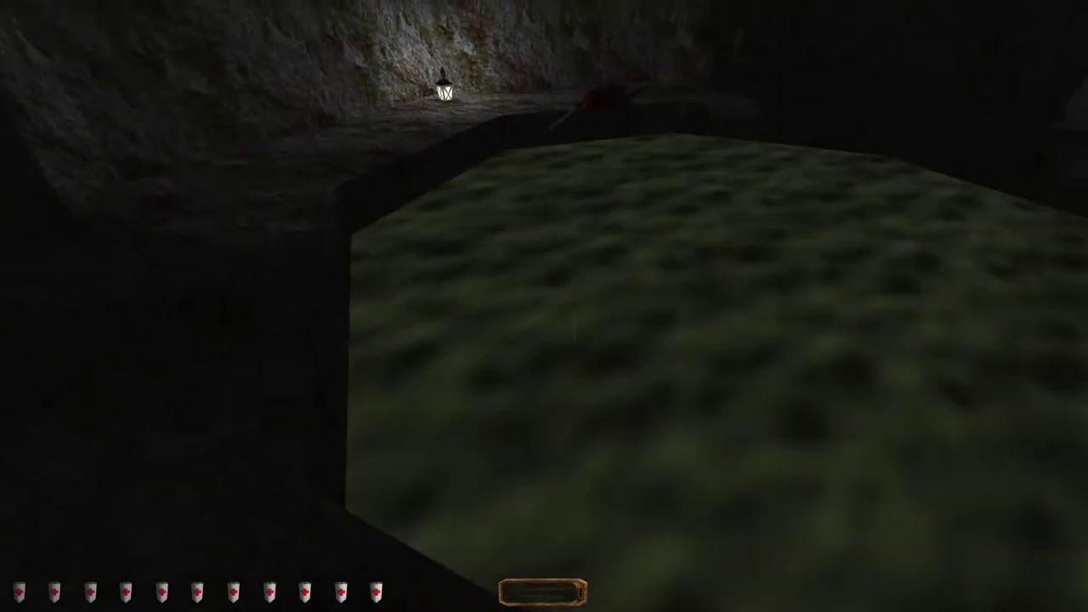
key("w")
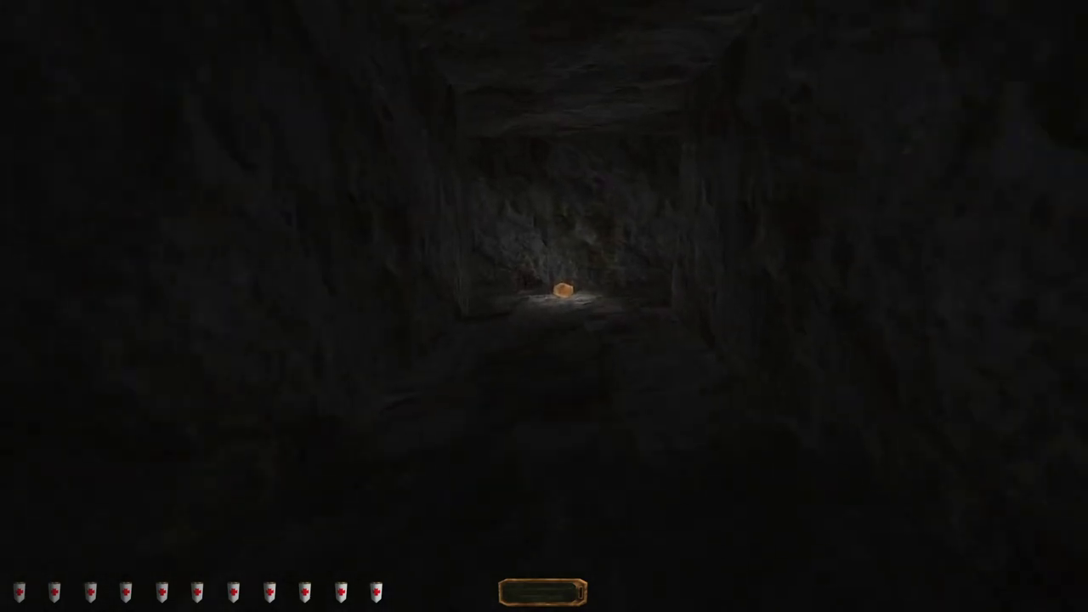
Step: Pick up the glowing nugget and turn toward the barred gate
key("w")
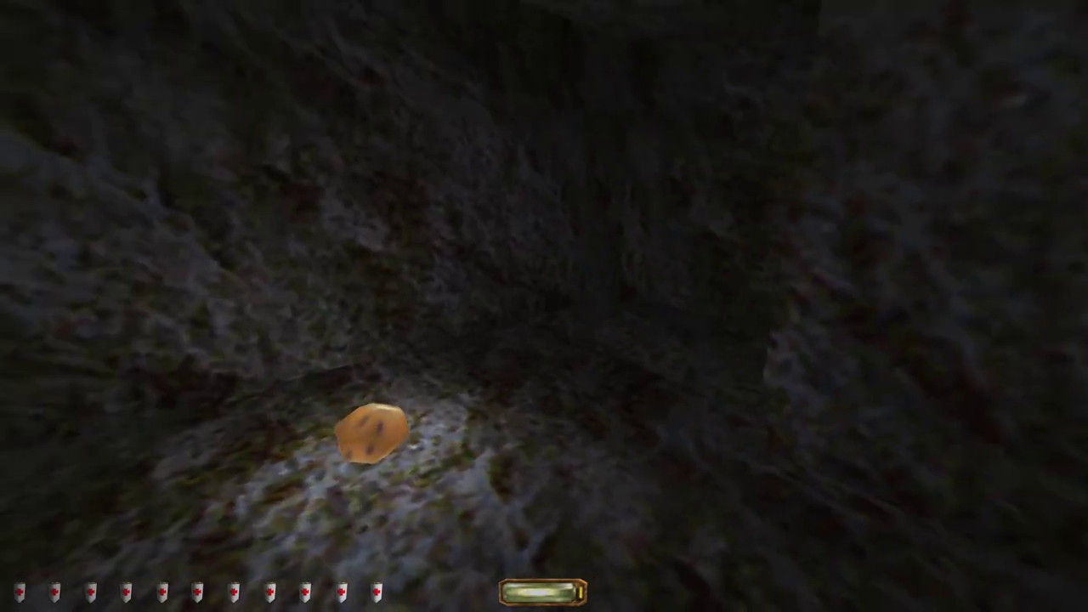
right_click(374, 433)
key("w")
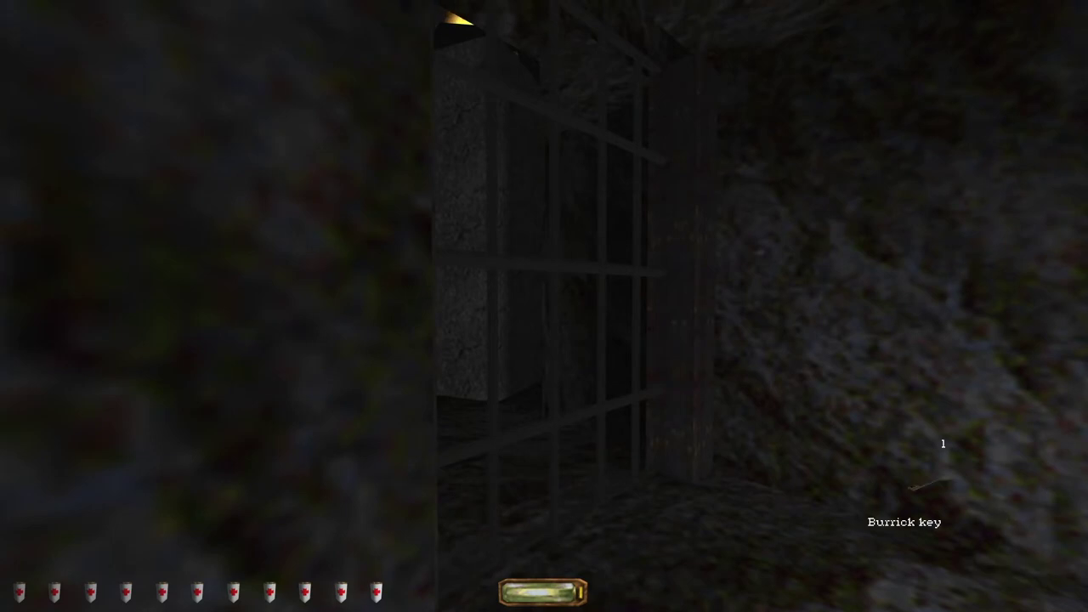
Step: Drop the carried guard's body near the dark tunnel and pick it back up
key("w")
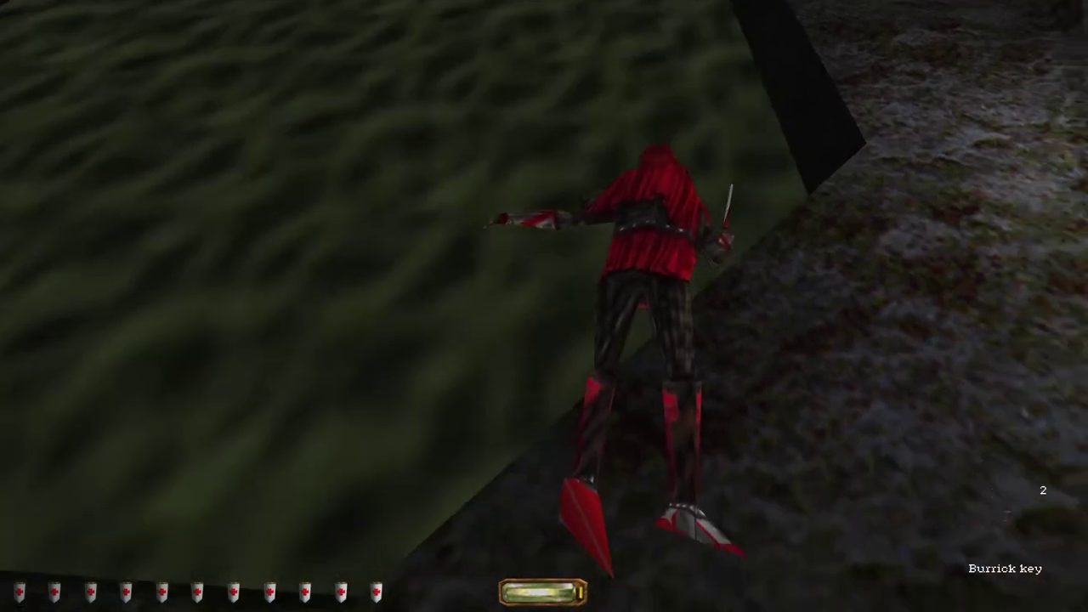
right_click(544, 305)
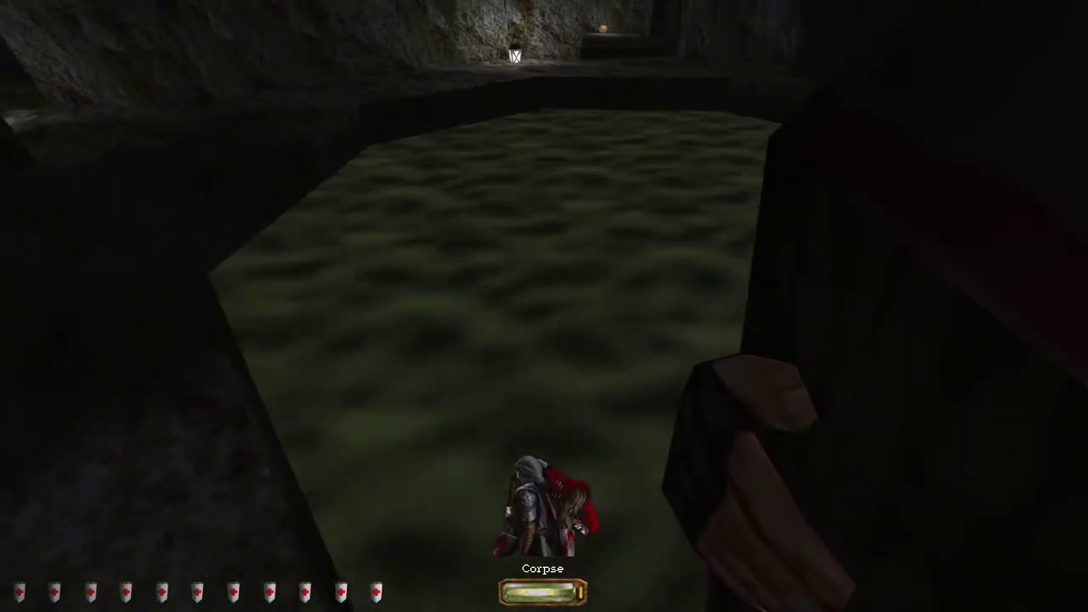
right_click(544, 306)
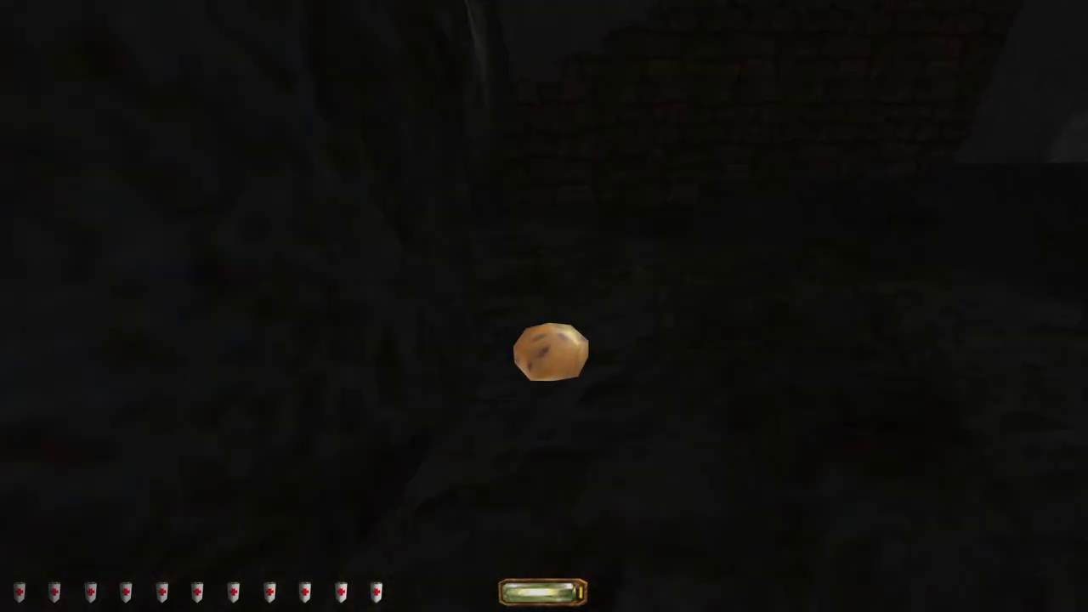
Step: Pick up the gold nugget on the floor and move to the urn shelf
right_click(544, 340)
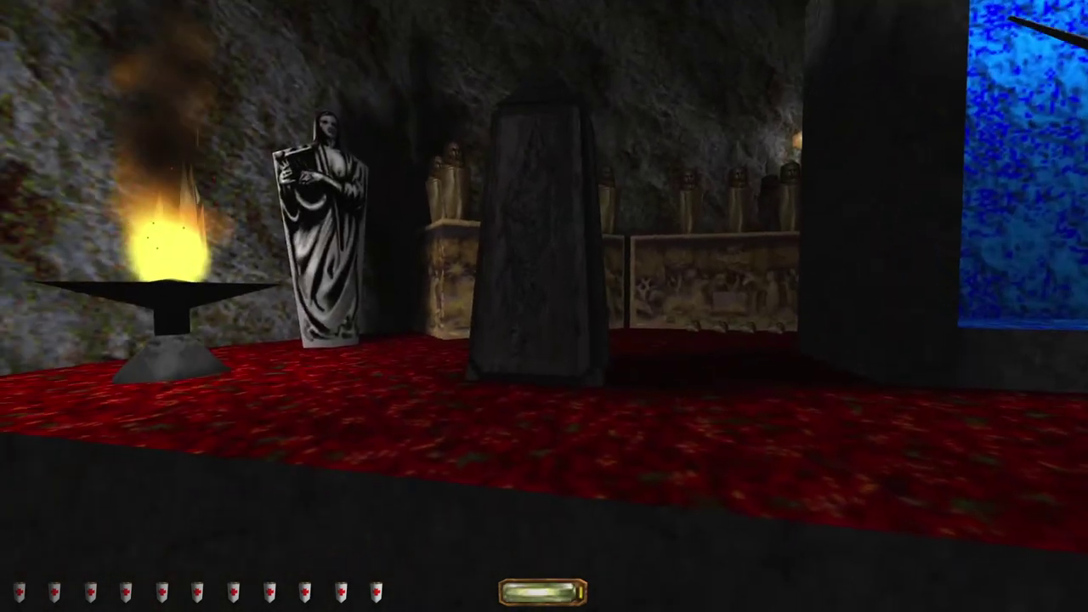
key("w")
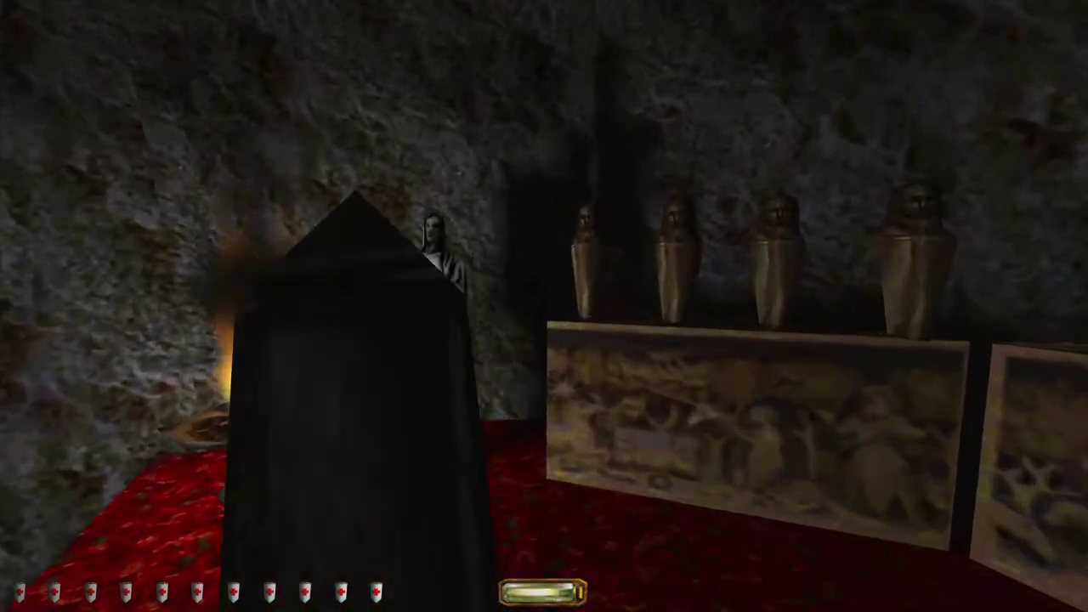
key("w")
Step: Take all nine golden urns from the shelf
right_click(587, 255)
right_click(671, 255)
right_click(773, 255)
right_click(544, 306)
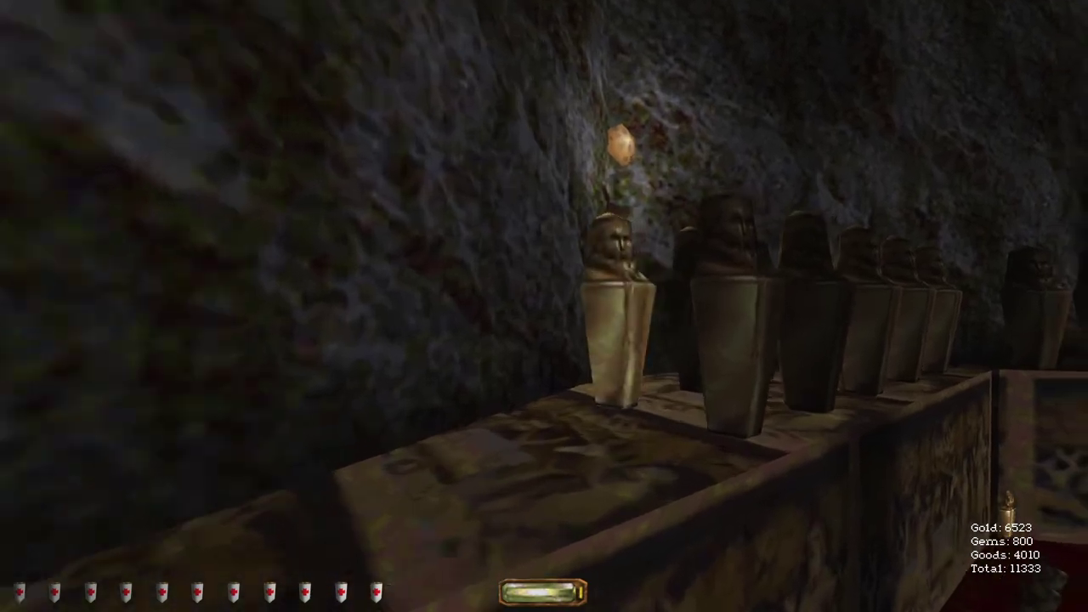
right_click(544, 306)
right_click(543, 306)
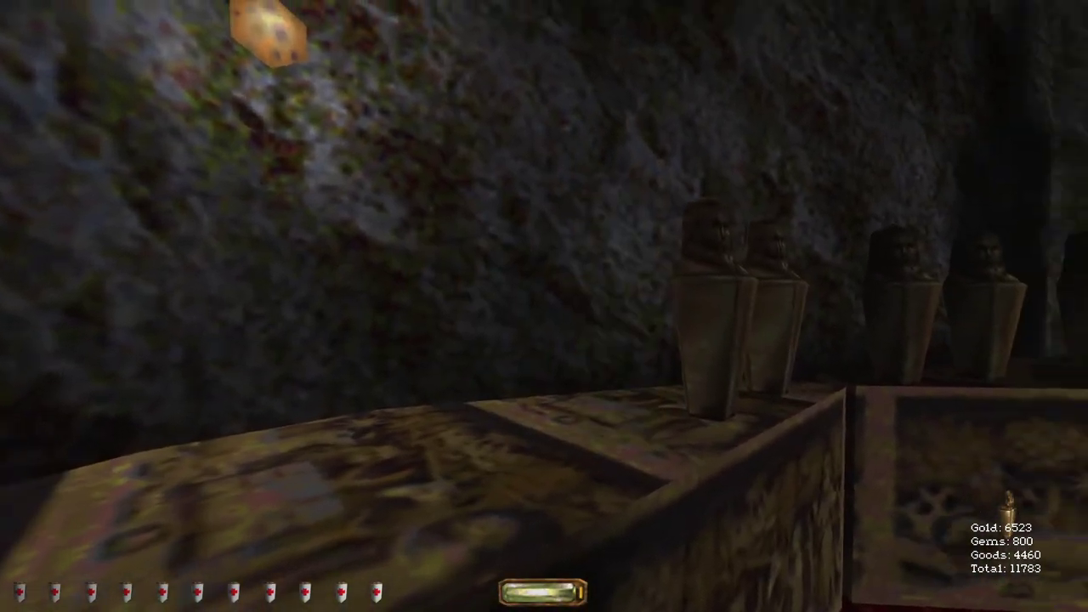
right_click(544, 305)
right_click(544, 306)
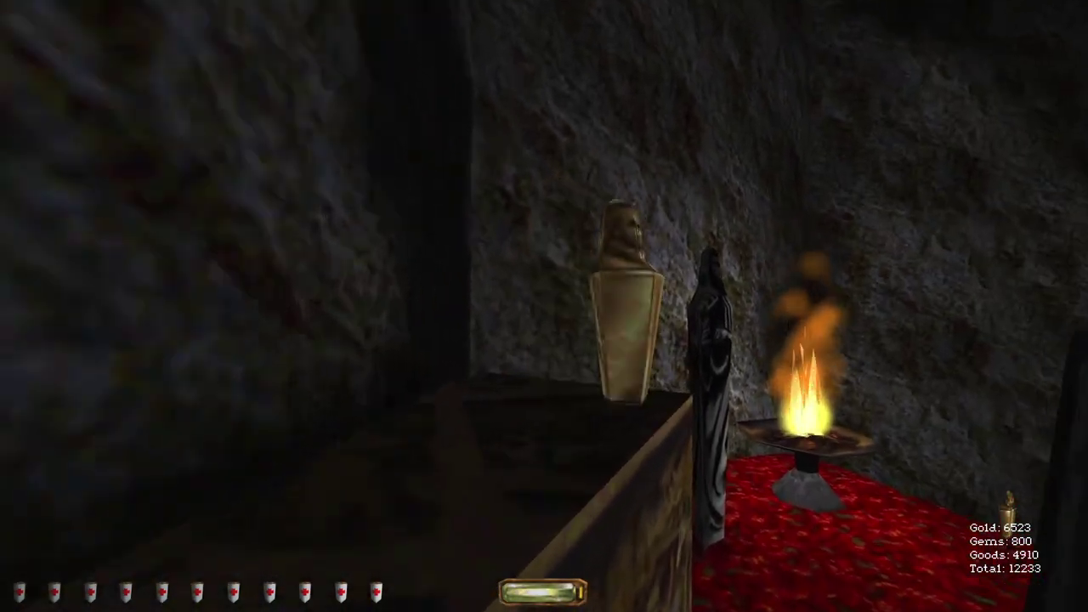
right_click(544, 306)
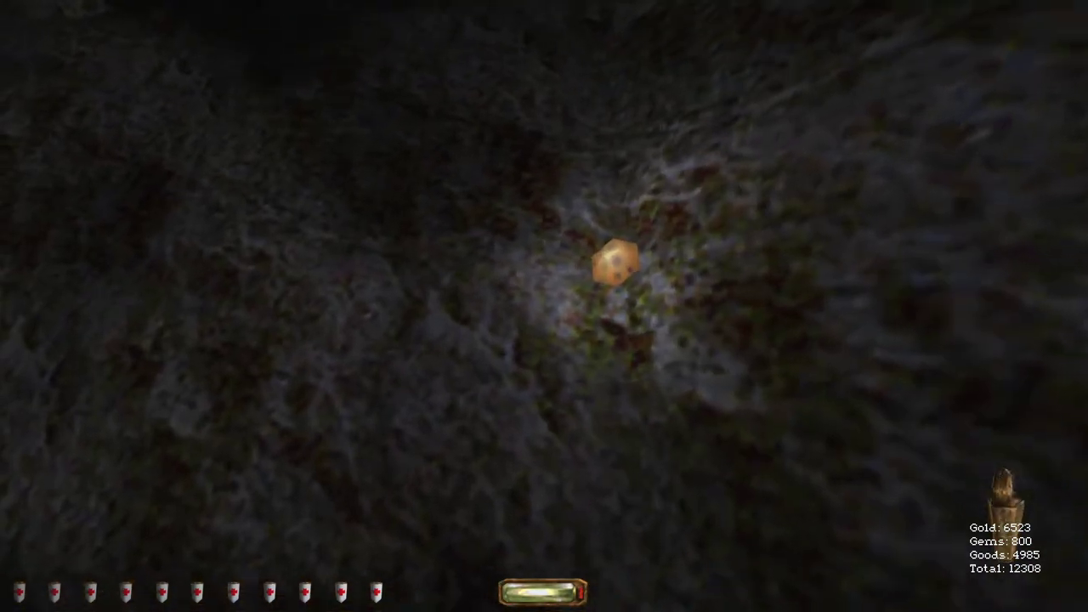
Step: Grab the gold nugget by the statue, bringing the loot total to 13608
key("w")
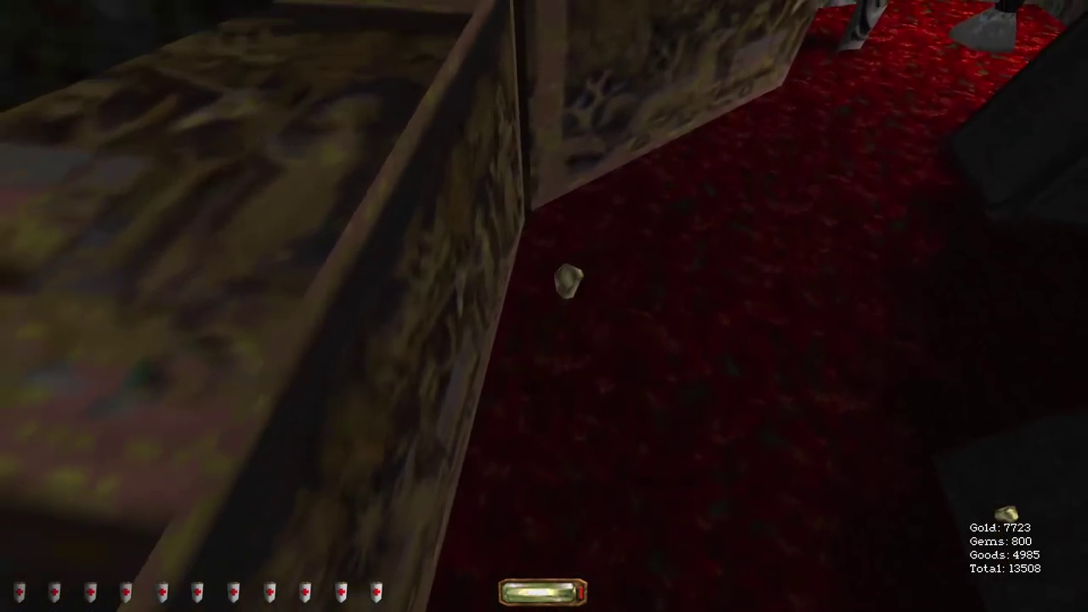
right_click(568, 280)
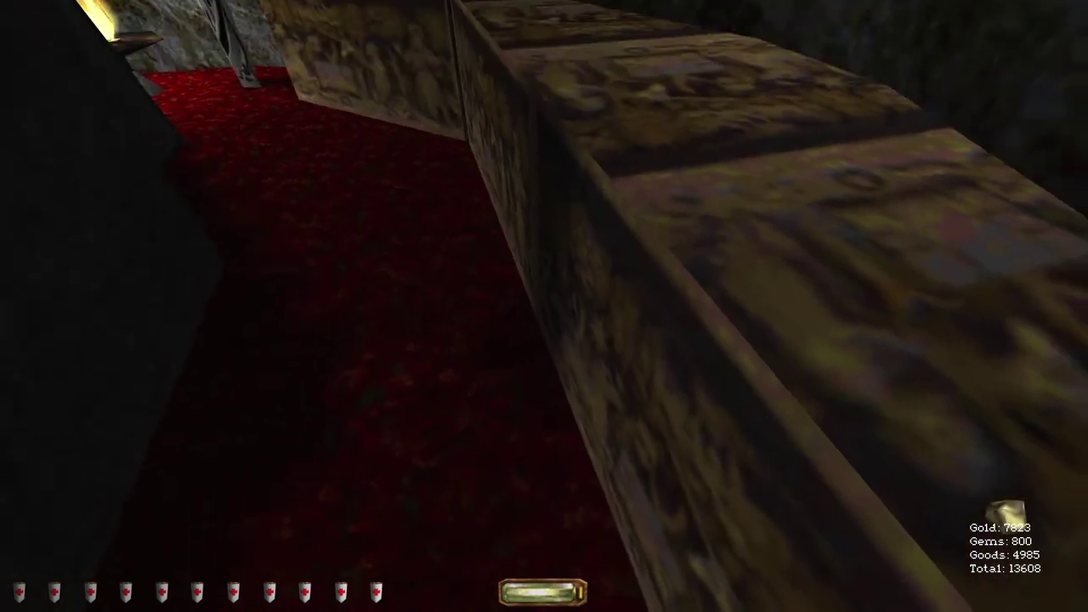
key("w")
Step: Take the Magic Scepter from the blue alcove
key("w")
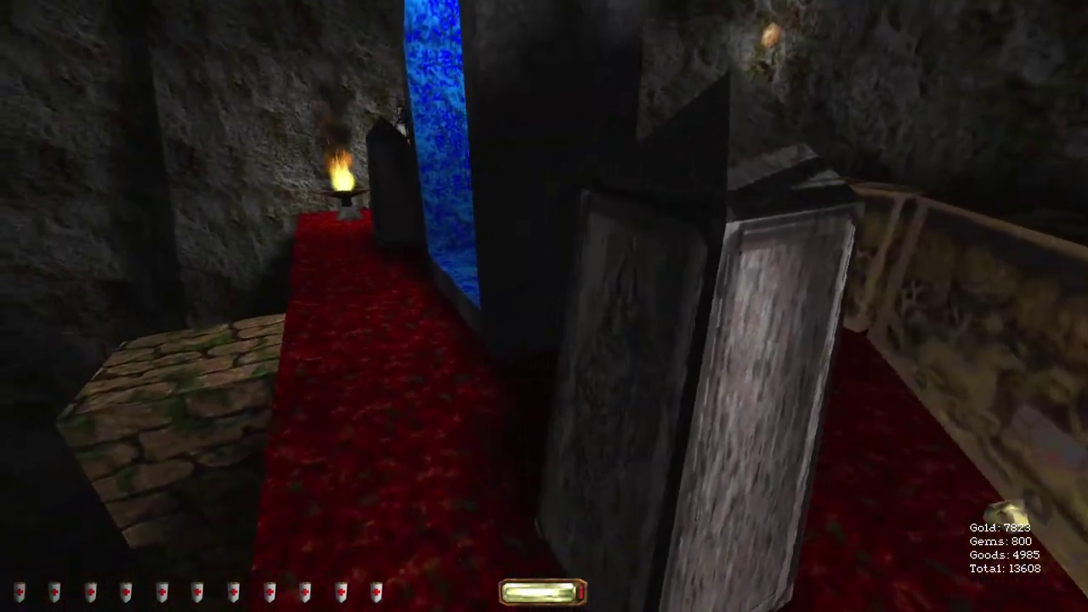
key("w")
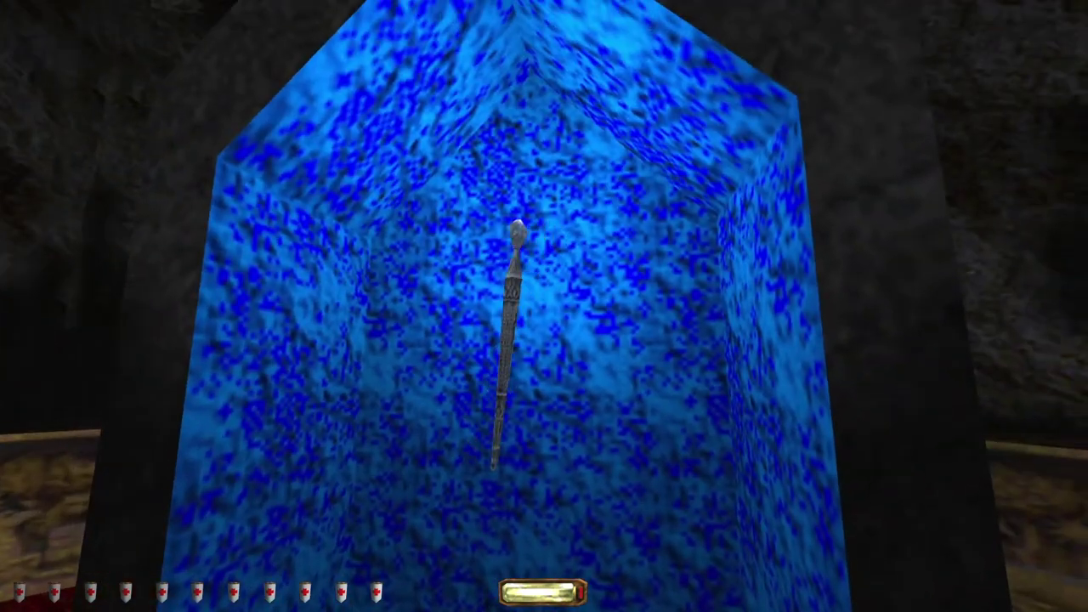
key("w")
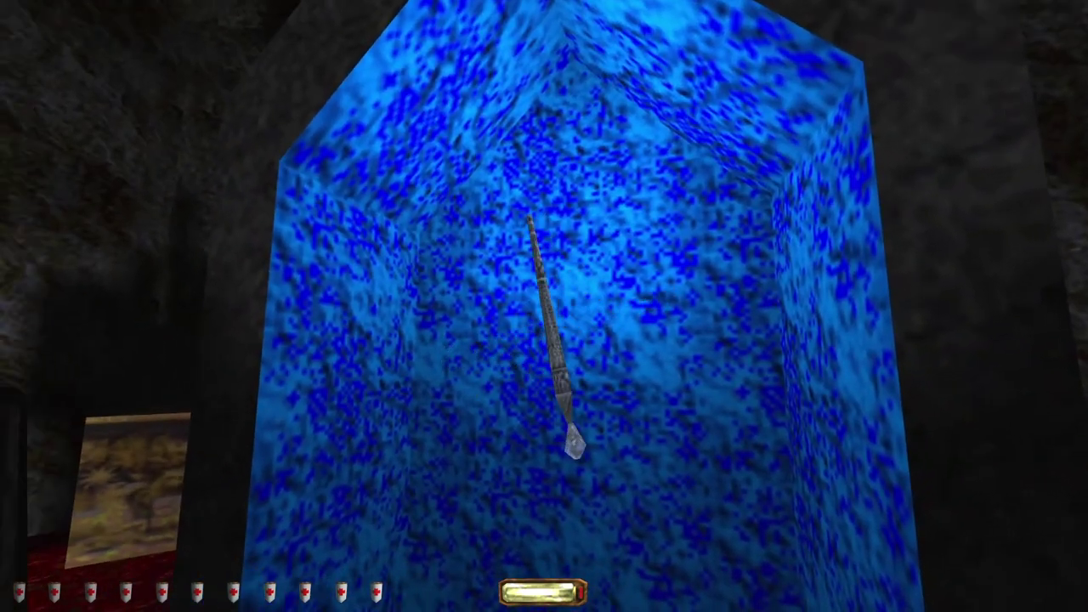
right_click(595, 340)
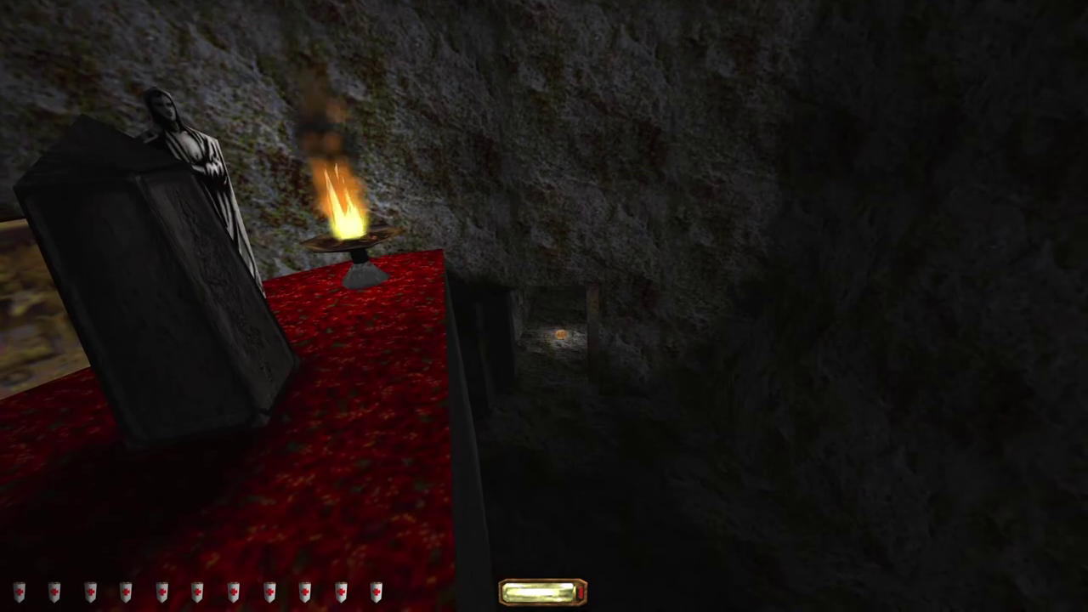
Step: Look around the alcove, then head down the stone stairs into the dark cave
key("a")
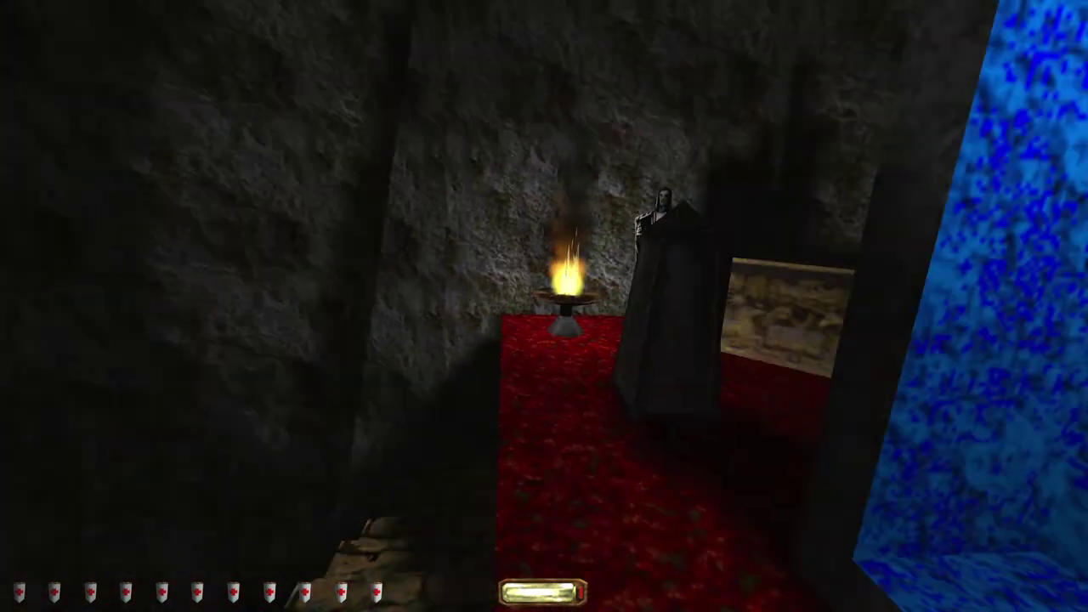
key("a")
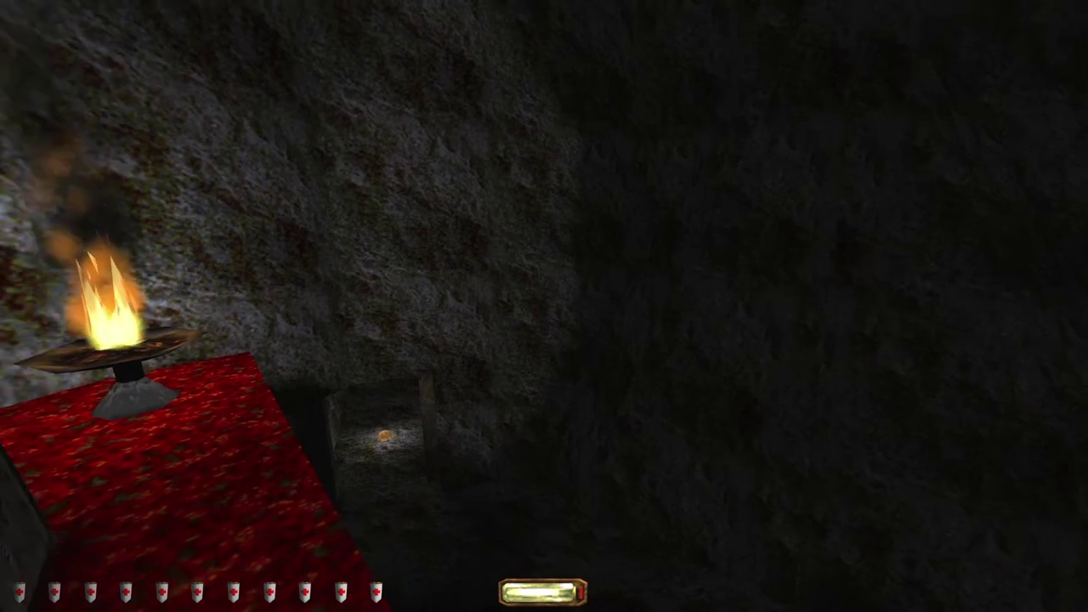
key("d")
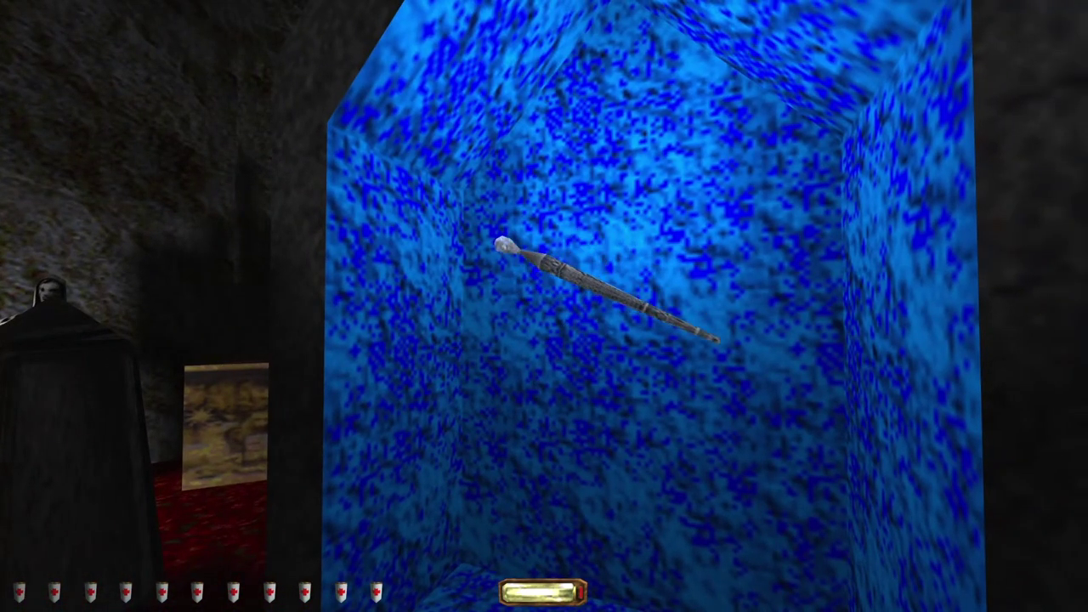
key("a")
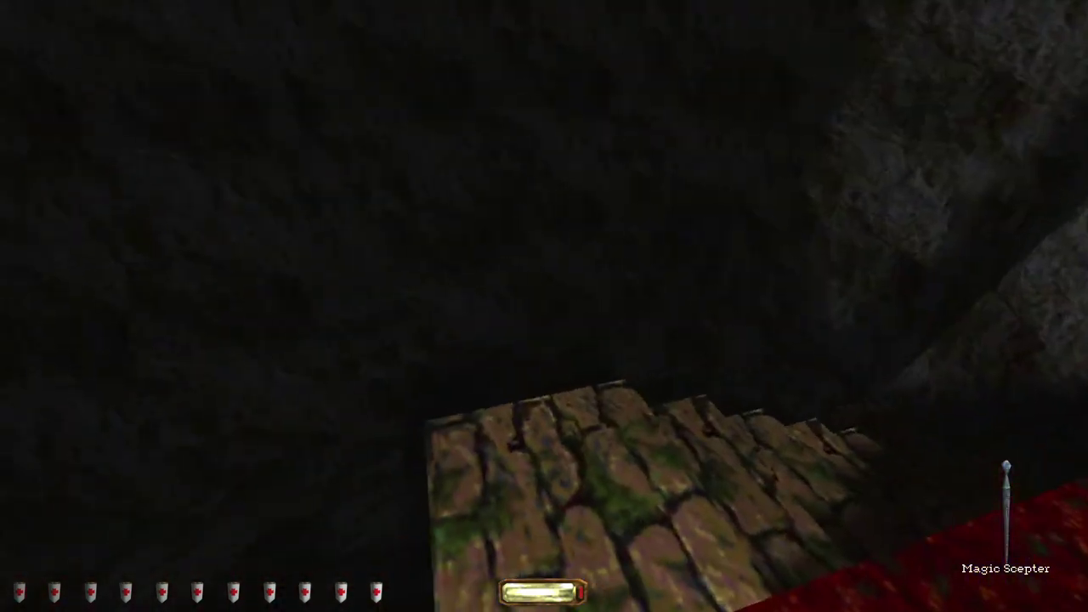
key("w")
Step: Walk back to the green pool, dive in and swim toward the glowing-item tunnel
key("w")
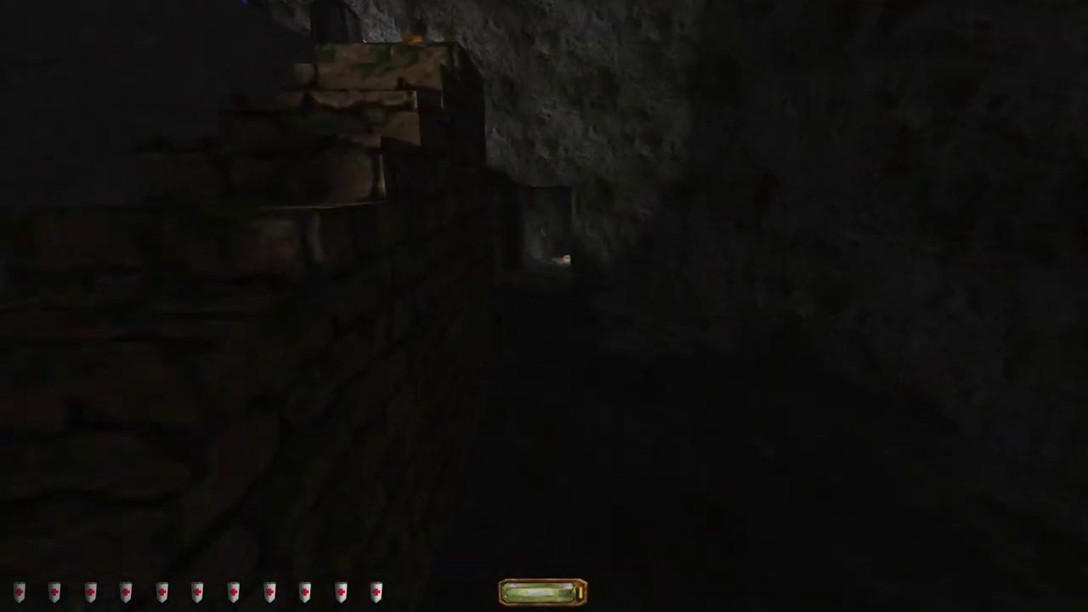
key("w")
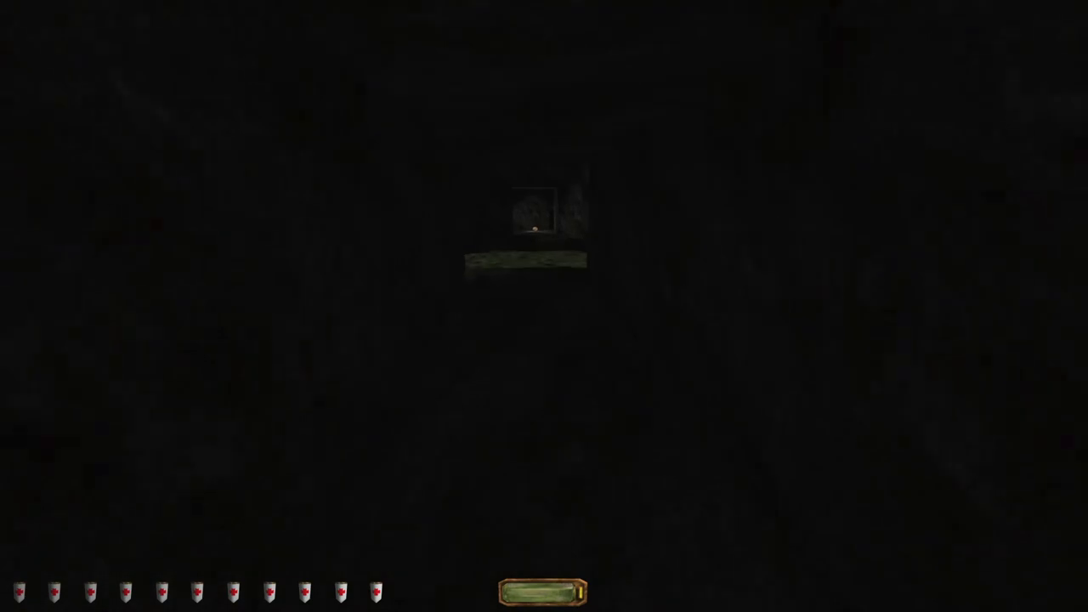
key("w")
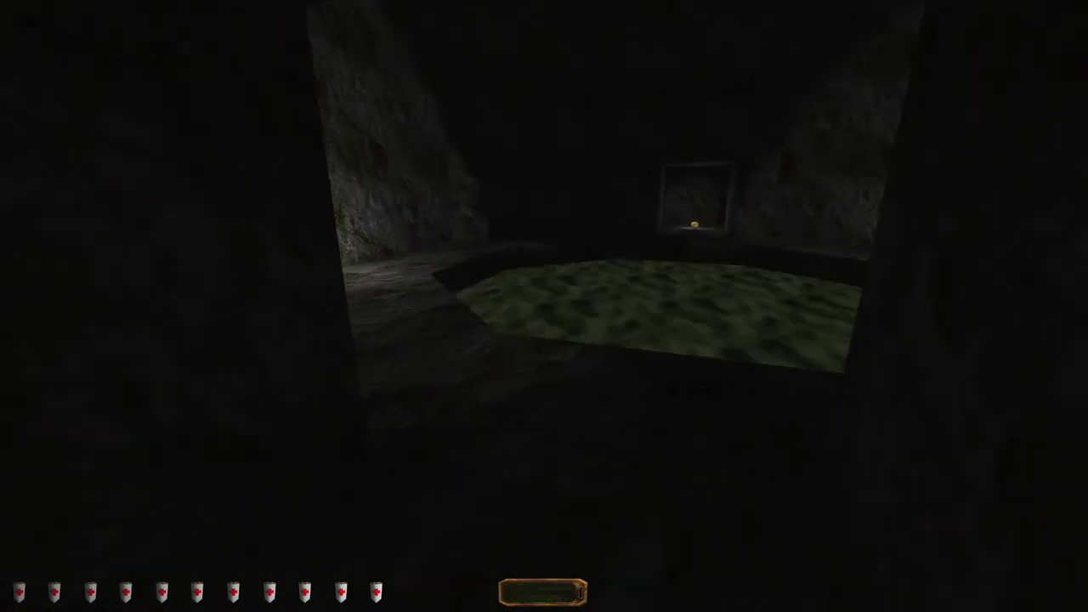
key("w")
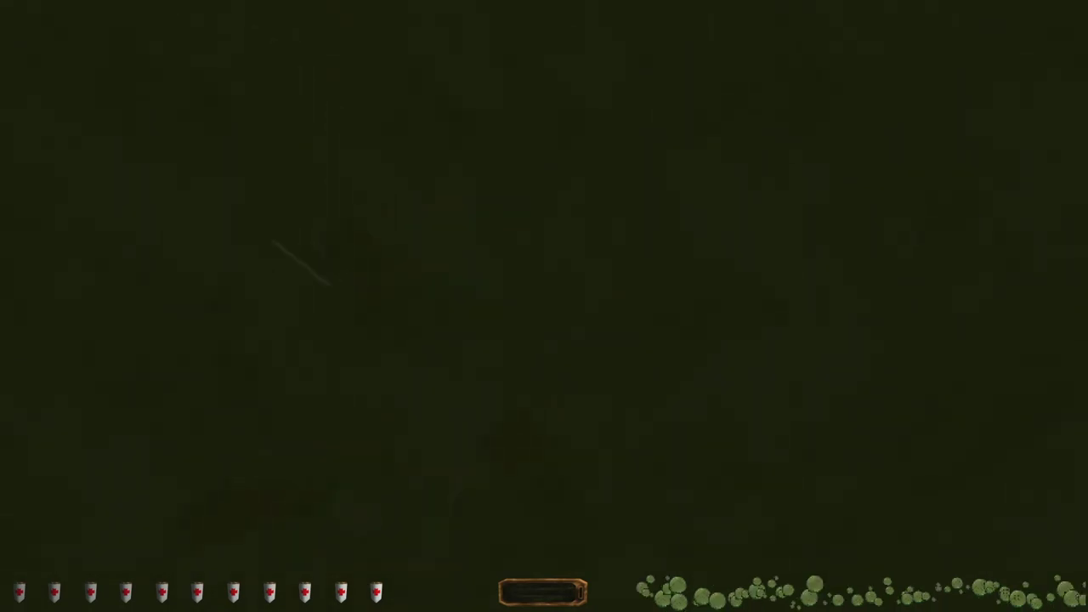
key("w")
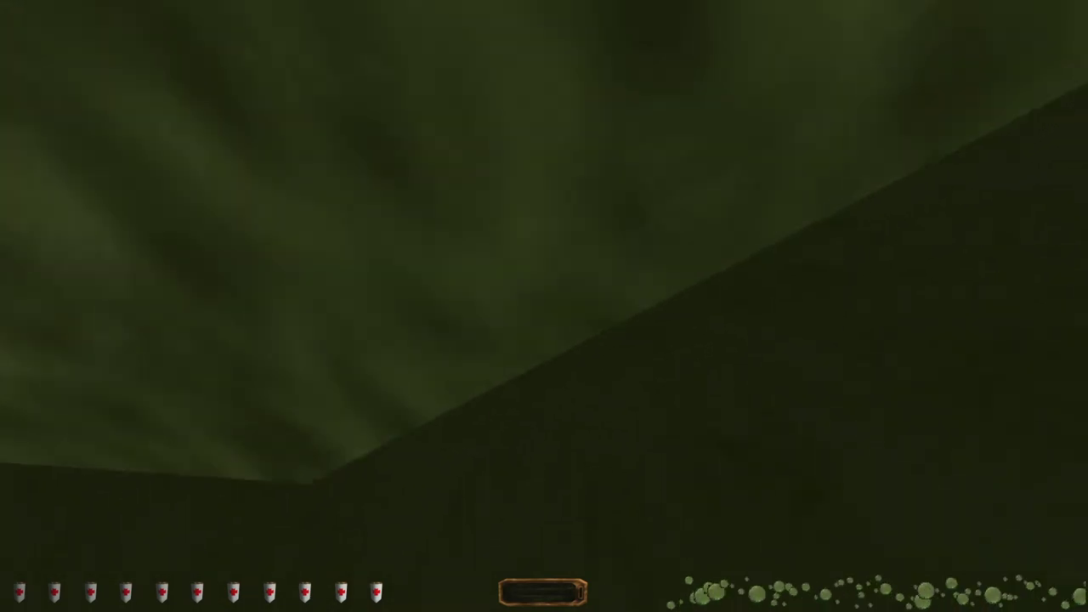
key("w")
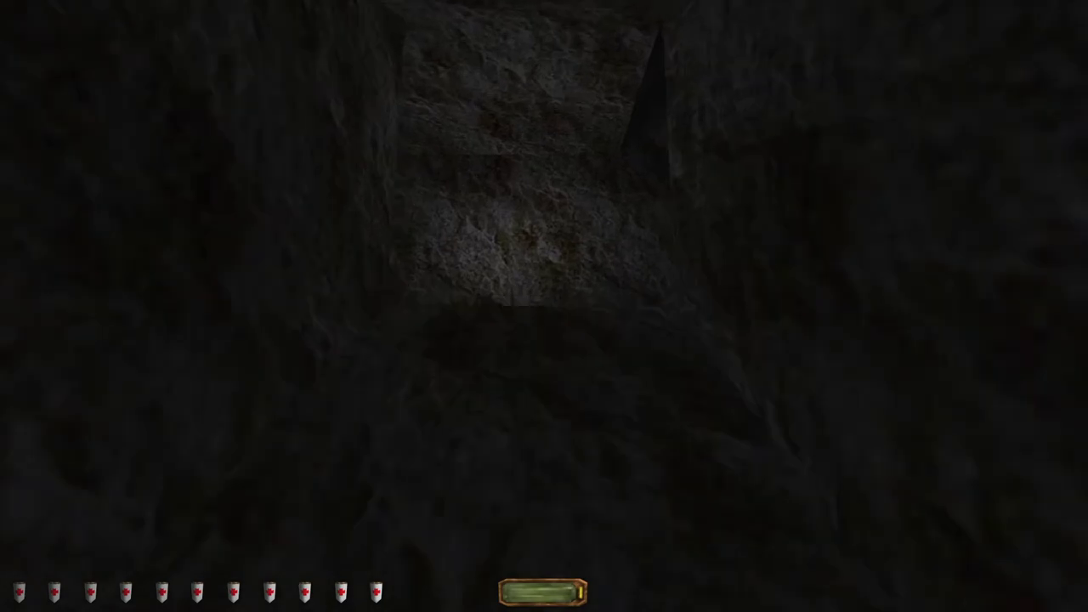
key("w")
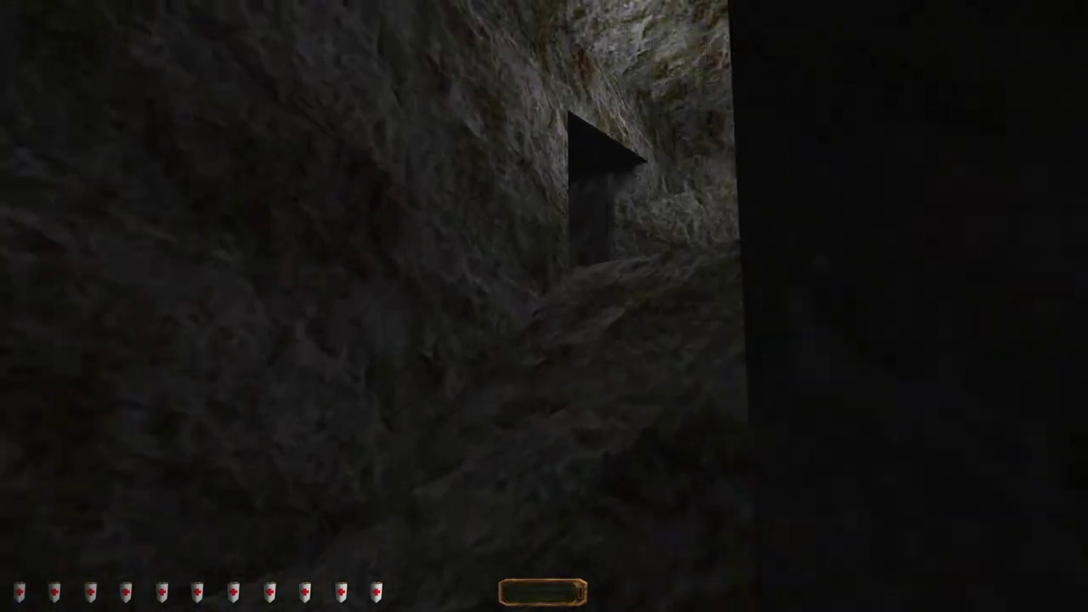
Step: Walk up the dark tunnel and along the bending corridor past the glowing mushroom
key("w")
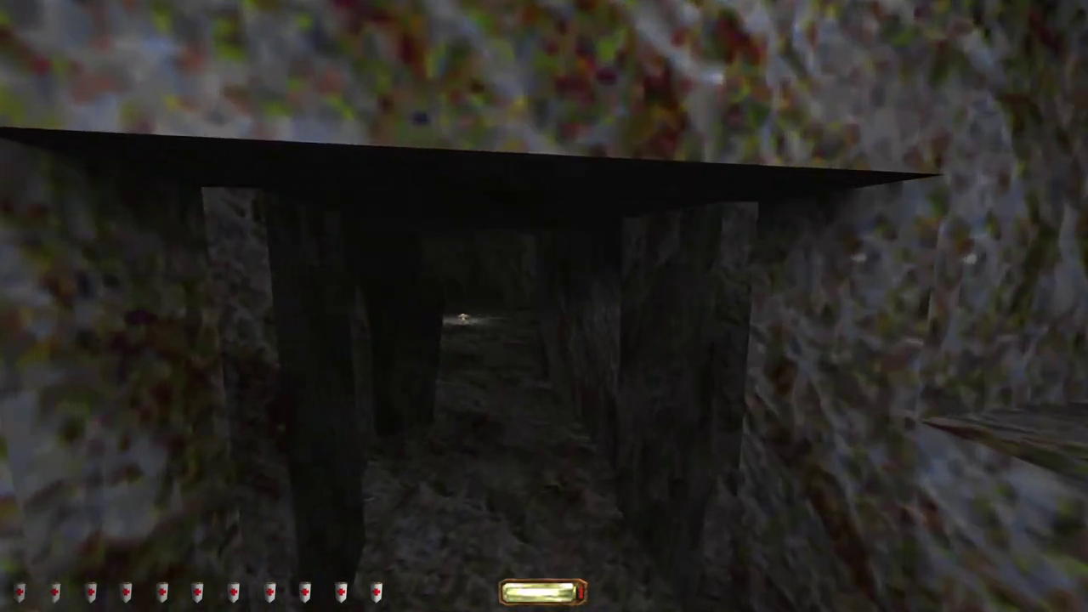
key("w")
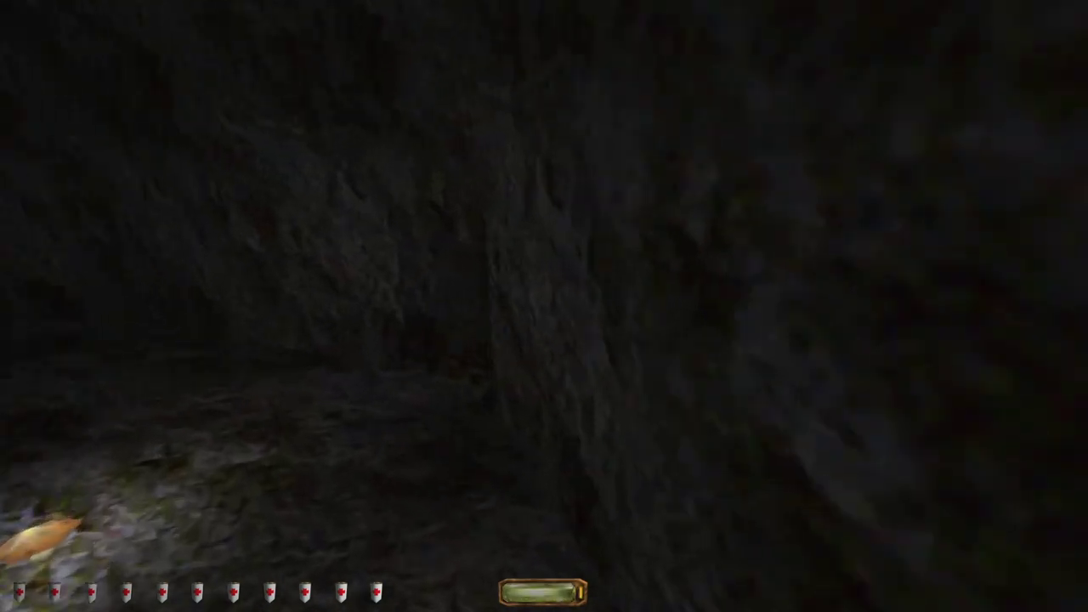
key("w")
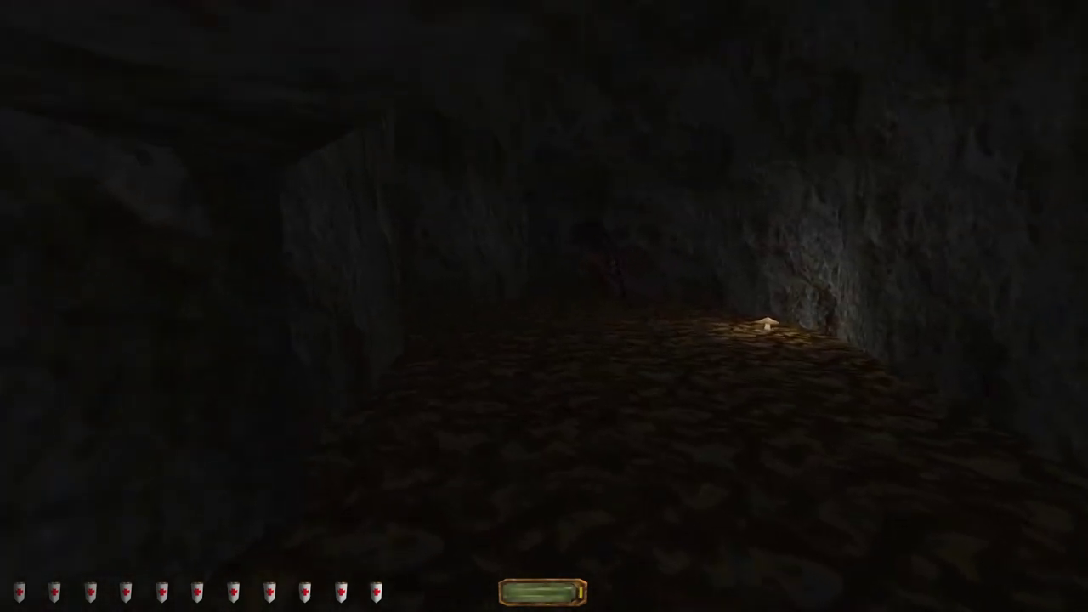
key("w")
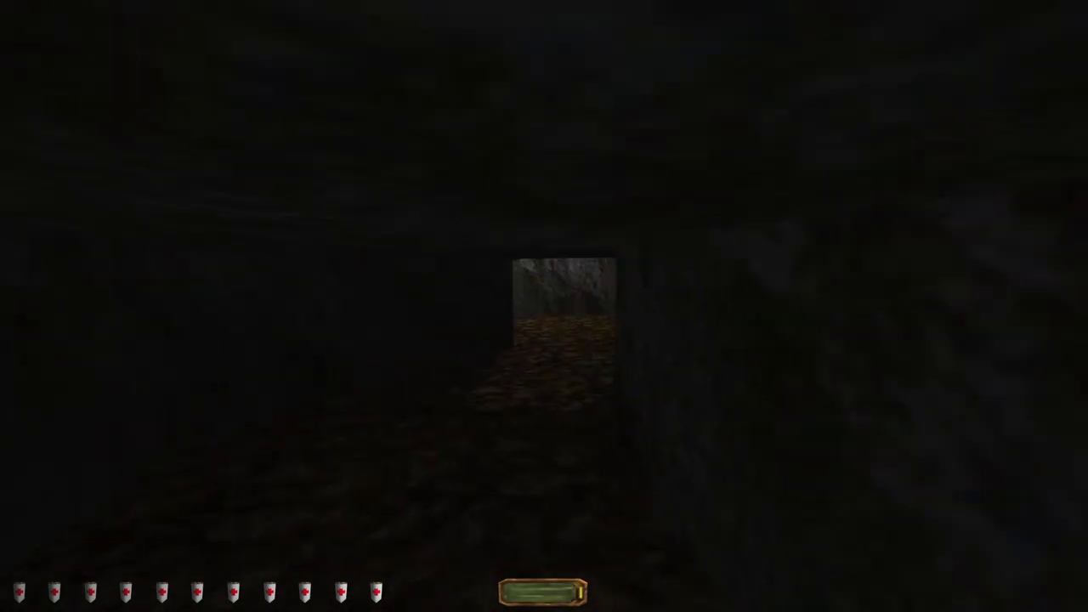
Step: Cycle the inventory to the Burrick key and pass through the barred gate
key("w")
key("Tab")
key("Tab")
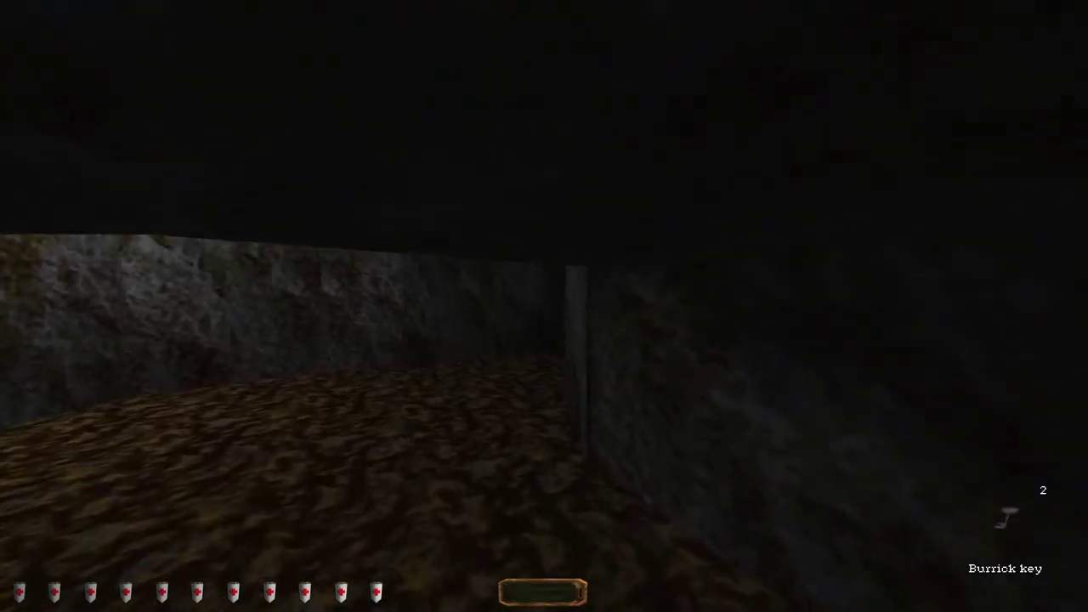
key("w")
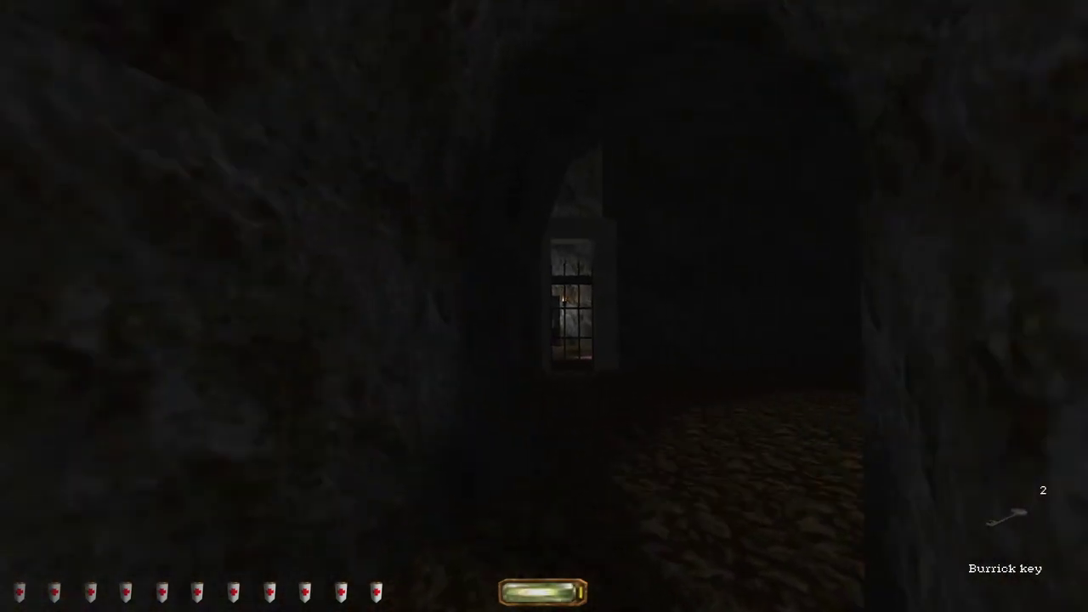
key("w")
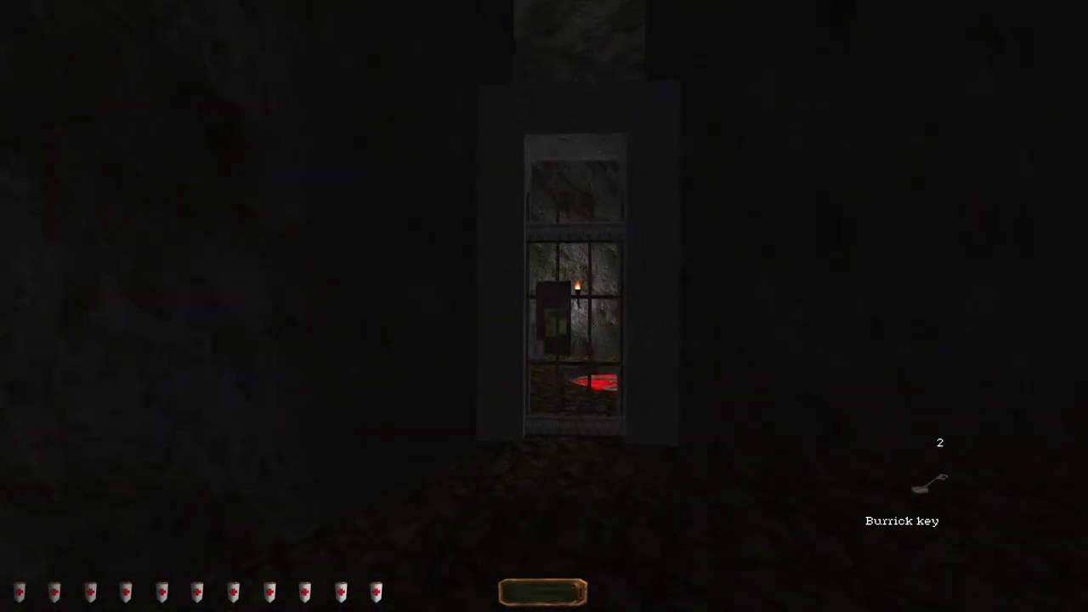
key("w")
key("w")
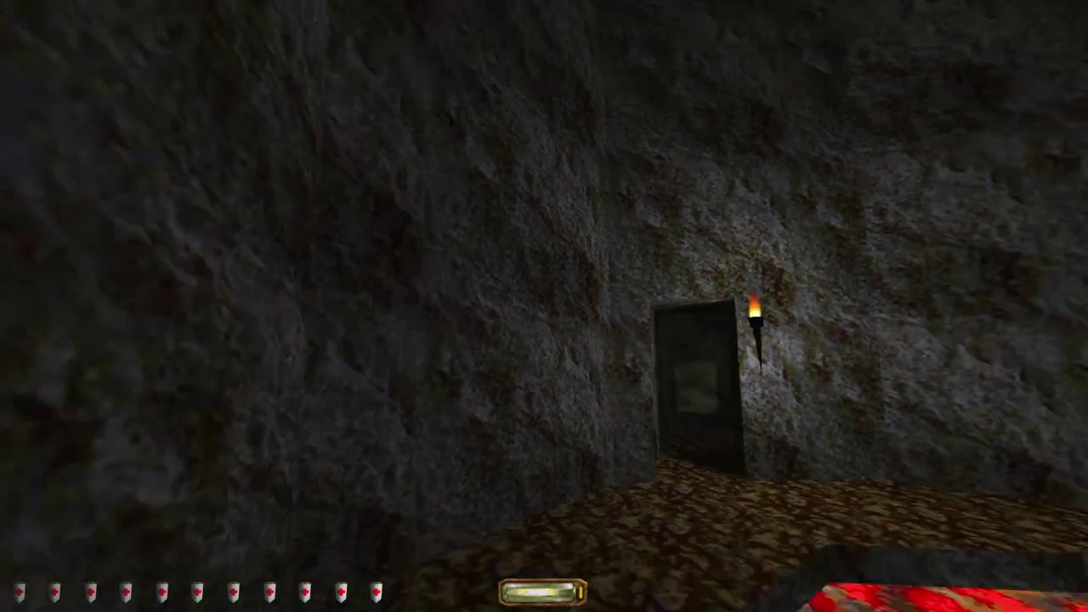
Step: Reach the torch-lit doorway and ready water arrows while facing the wall torch
key("w")
key("w")
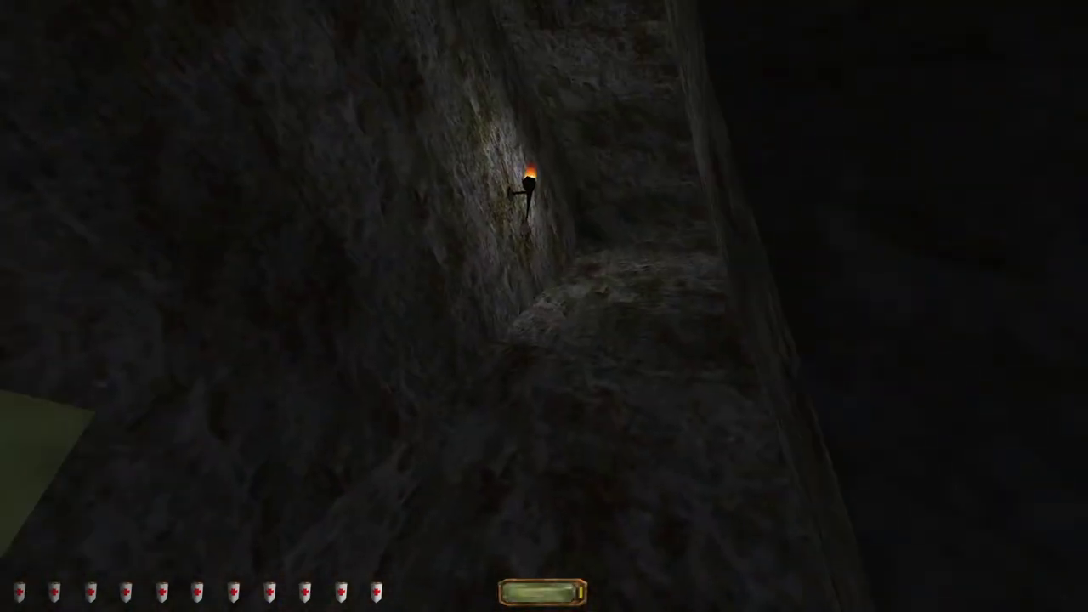
key("w")
key("w")
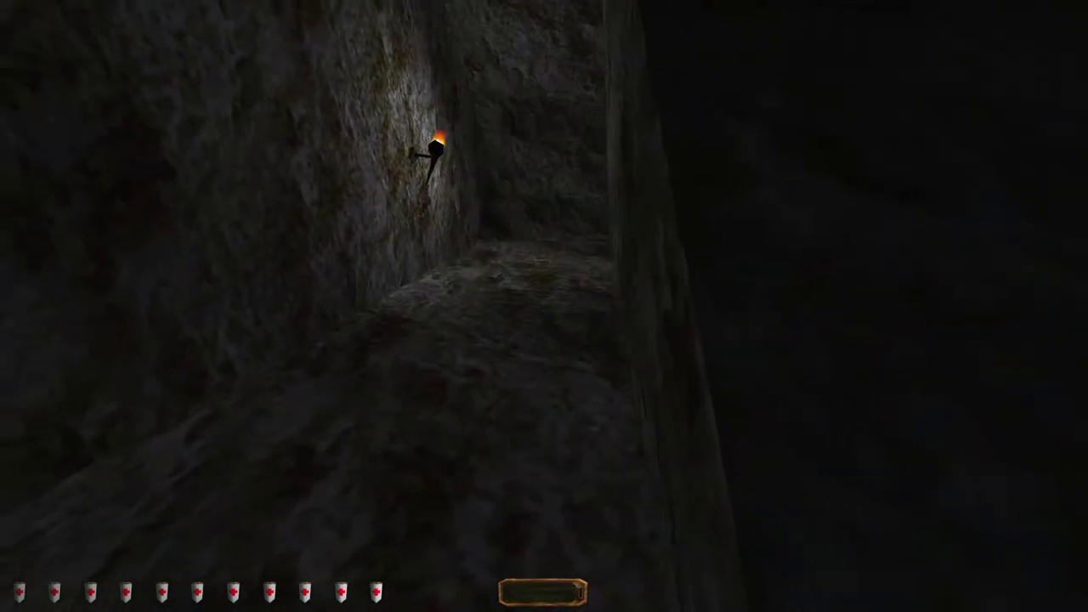
key("w")
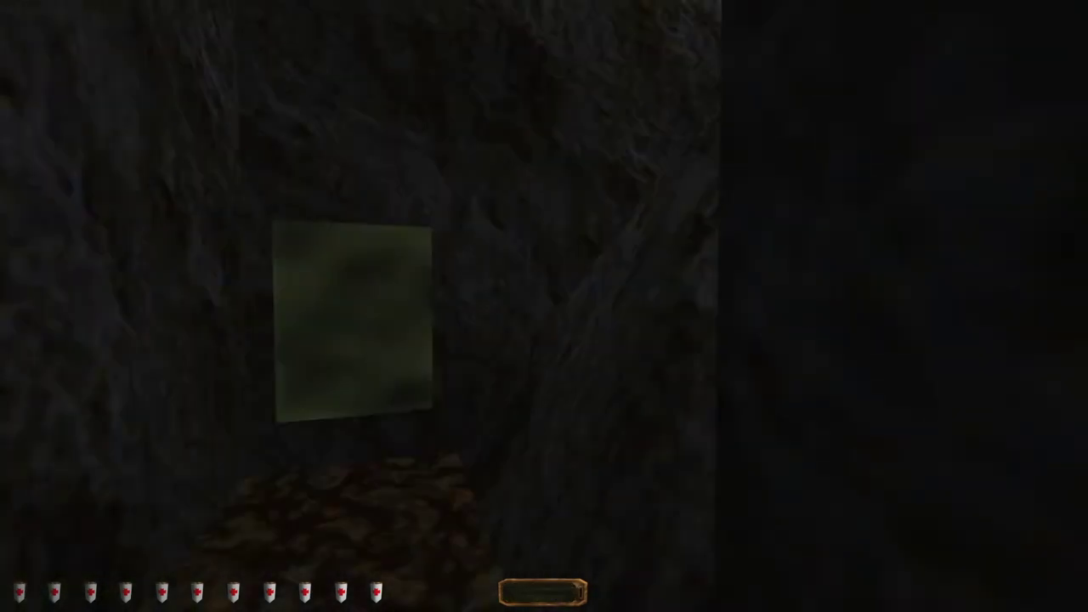
key("w")
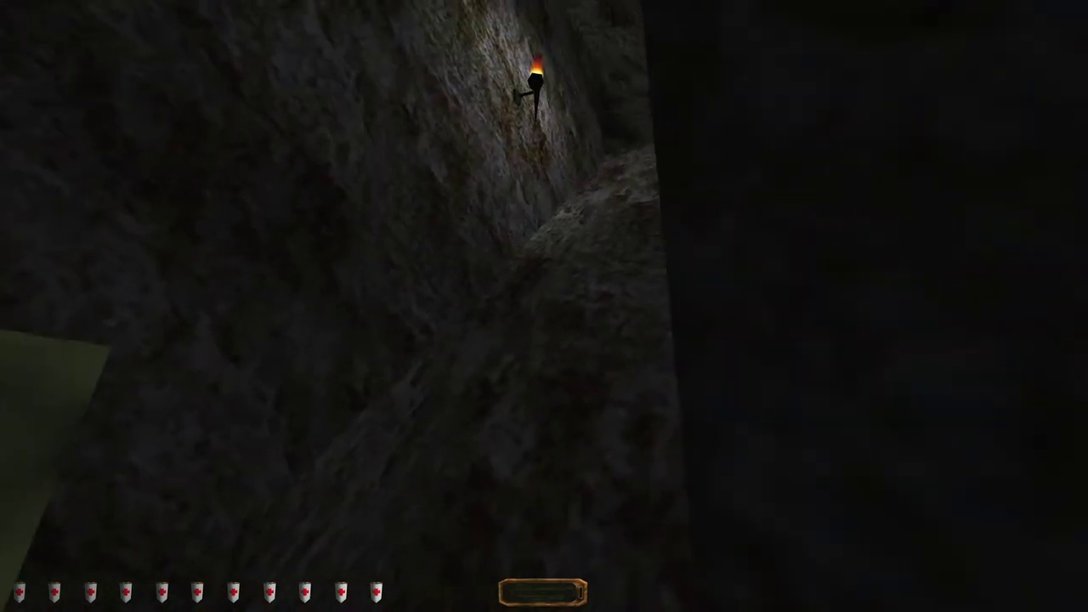
key("w")
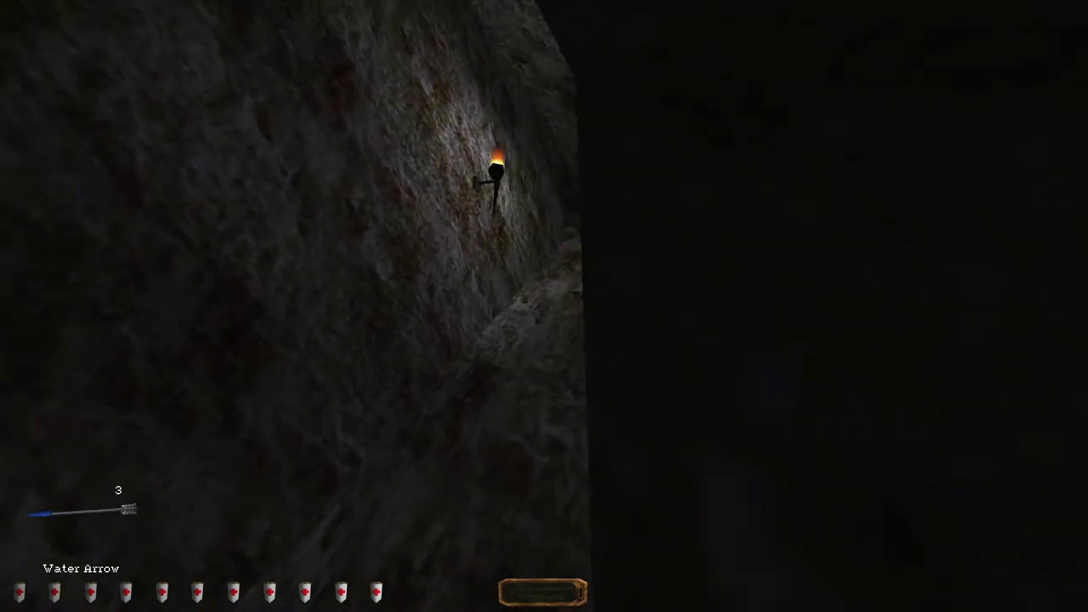
Step: Ready a water arrow and sneak past the hanging creature and barred cell to the campfire
left_click(544, 306)
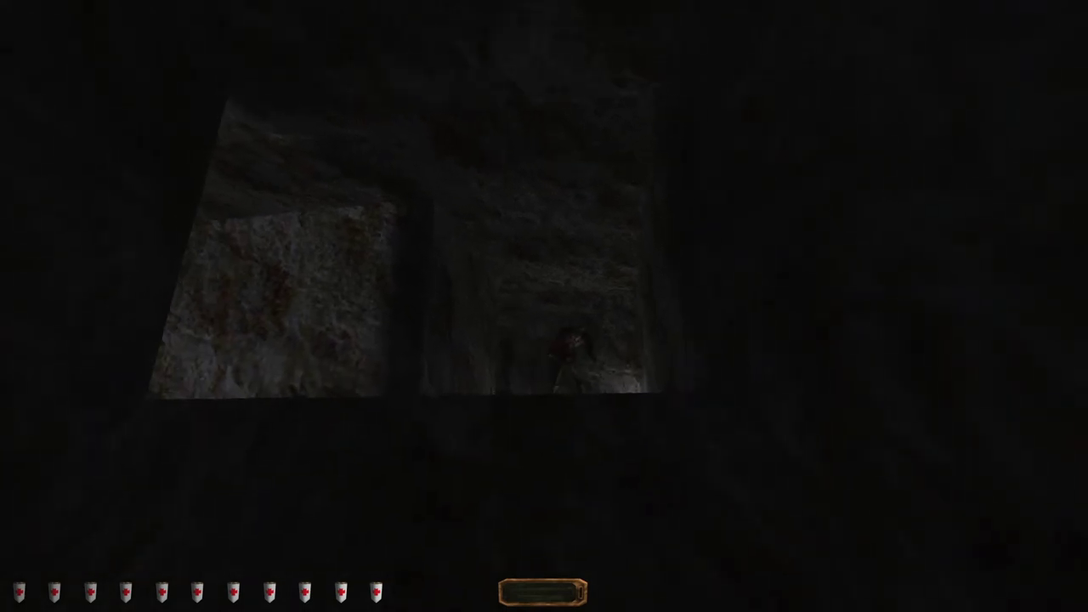
key("w")
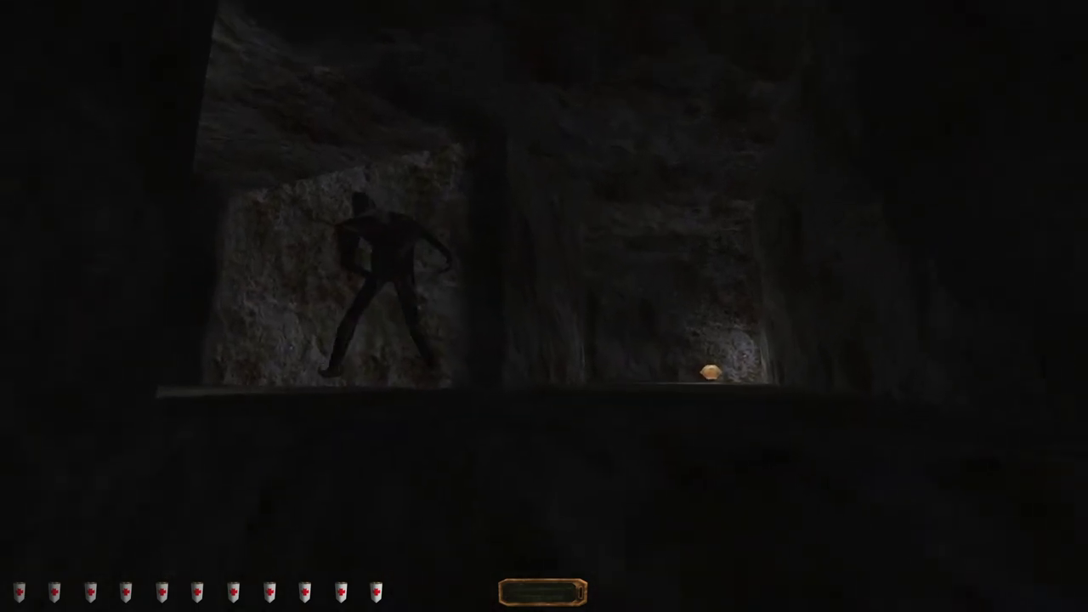
key("w")
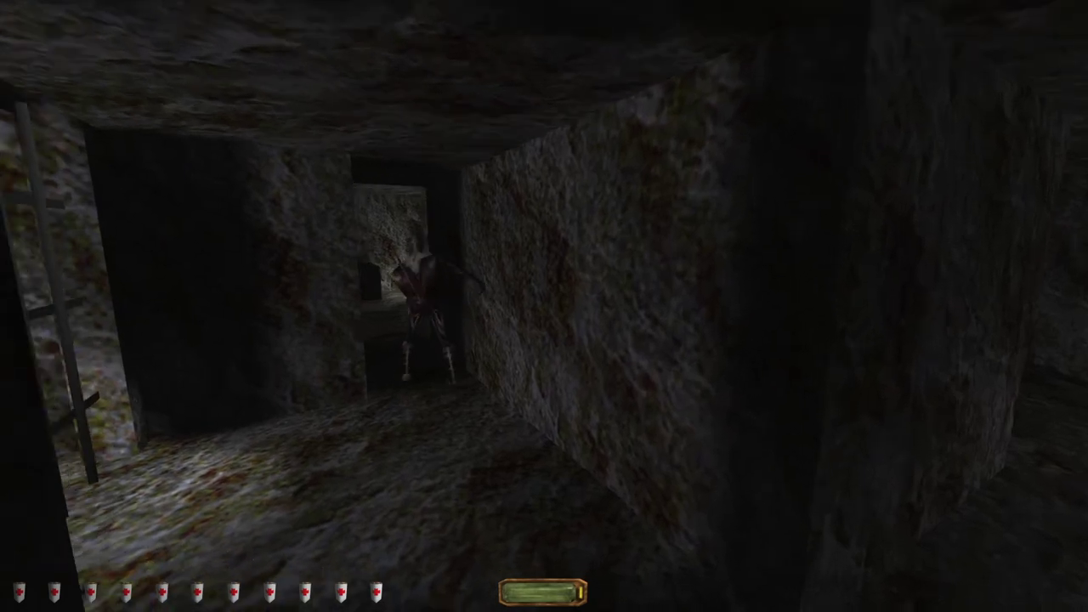
key("w")
key("w")
key("w")
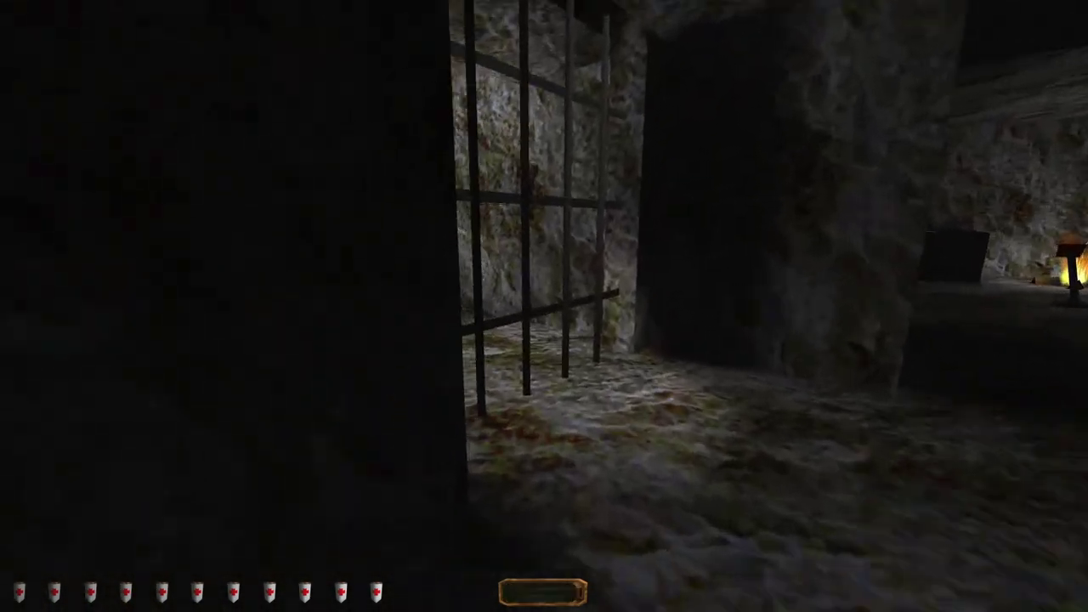
key("w")
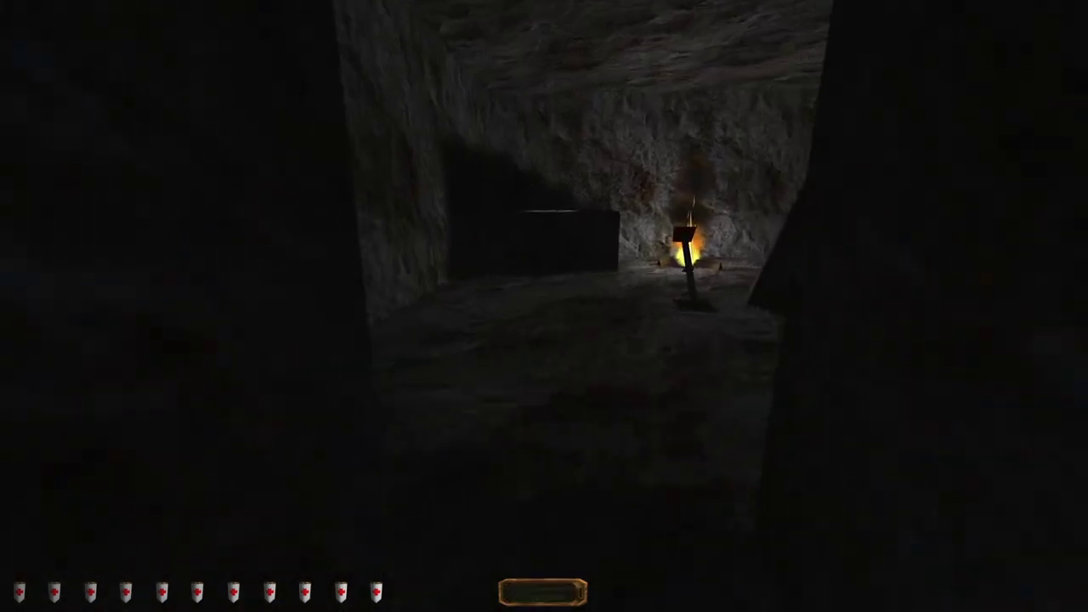
key("w")
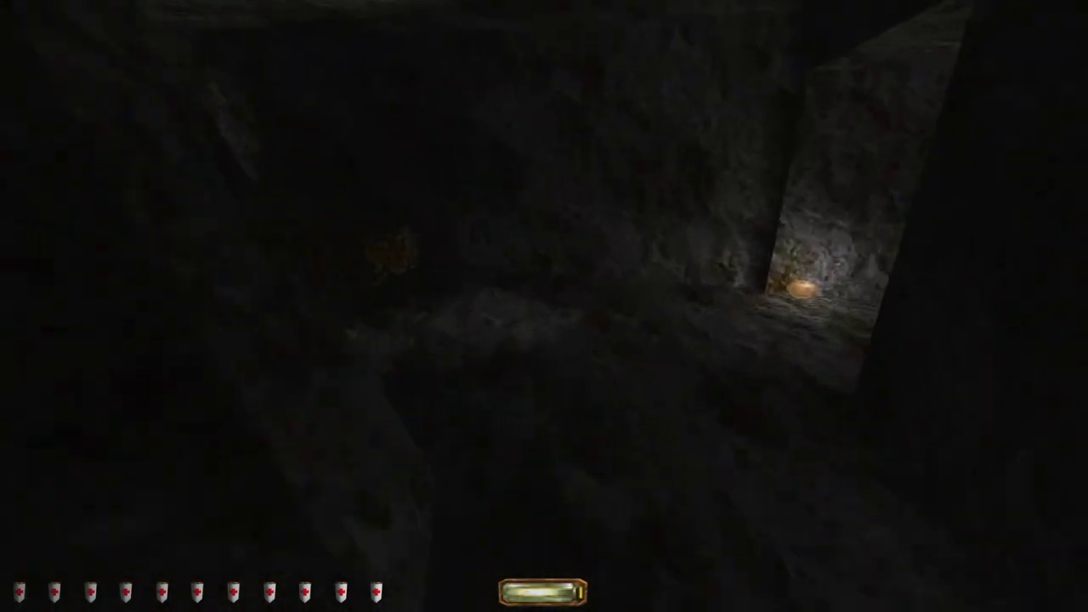
key("w")
key("w")
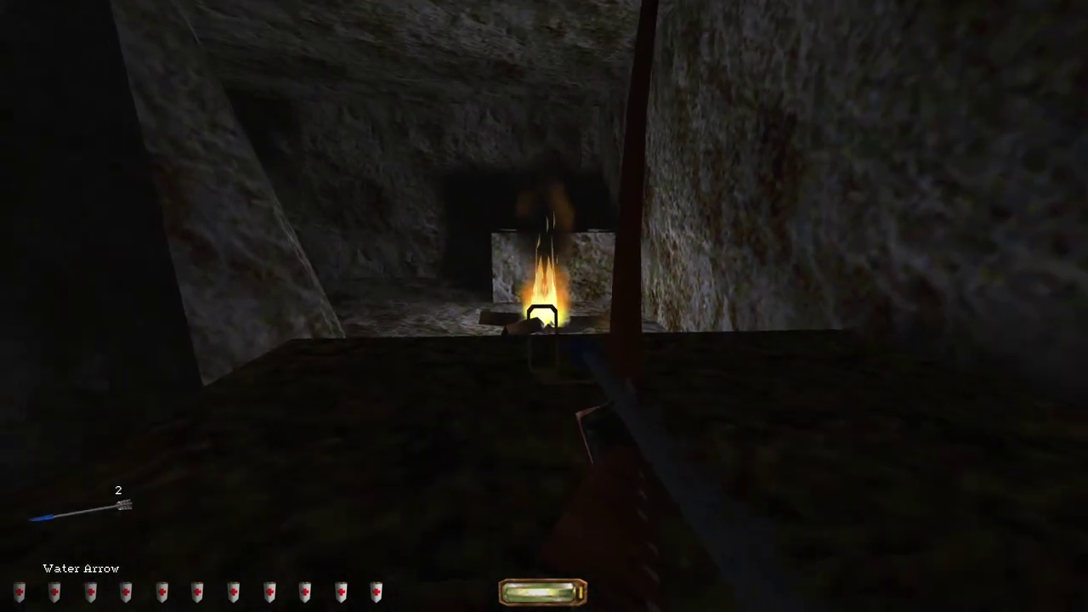
Step: Douse the campfire with a water arrow, then walk through the dark tunnel into the stone room
left_click(544, 306)
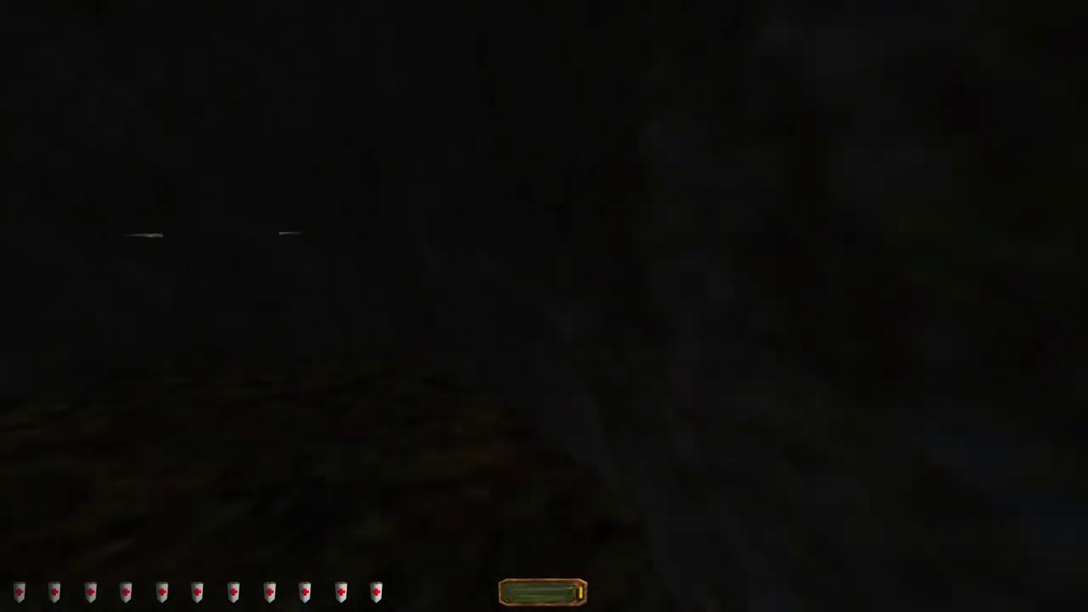
key("w")
key("w")
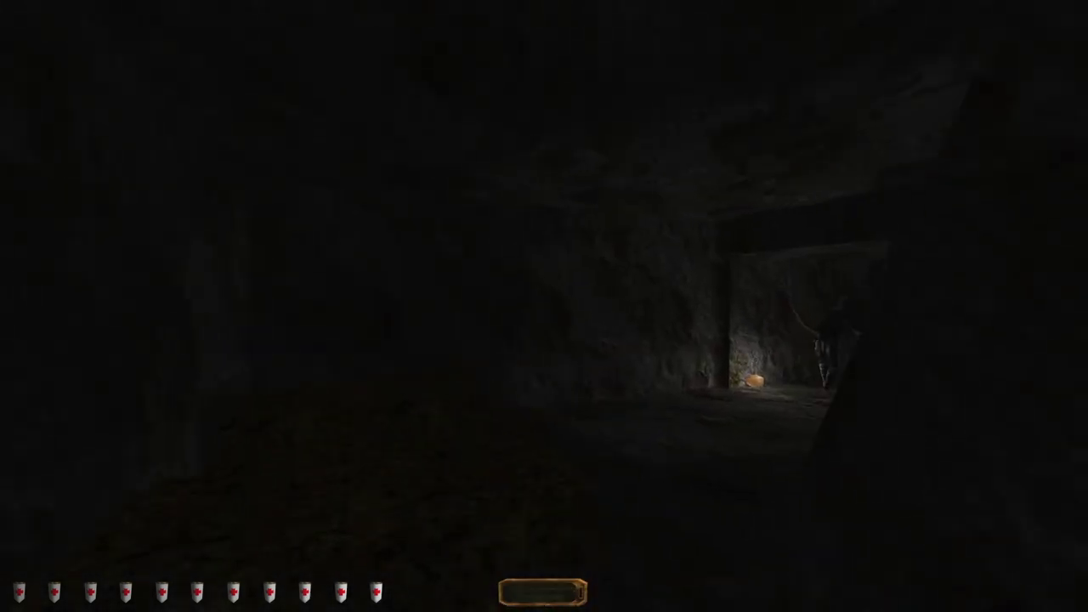
key("w")
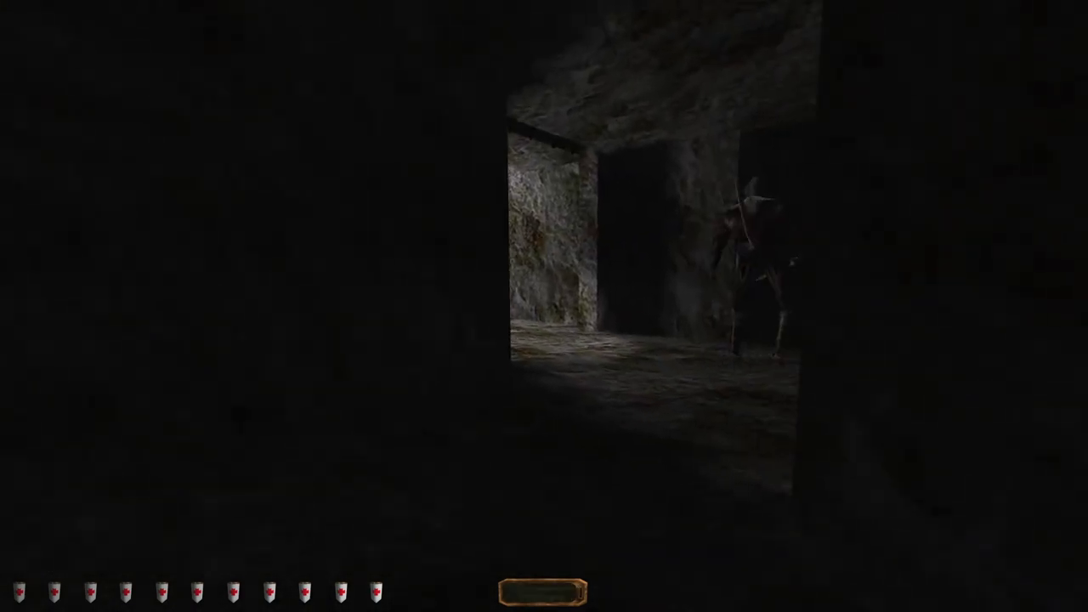
key("w")
key("w")
key("w")
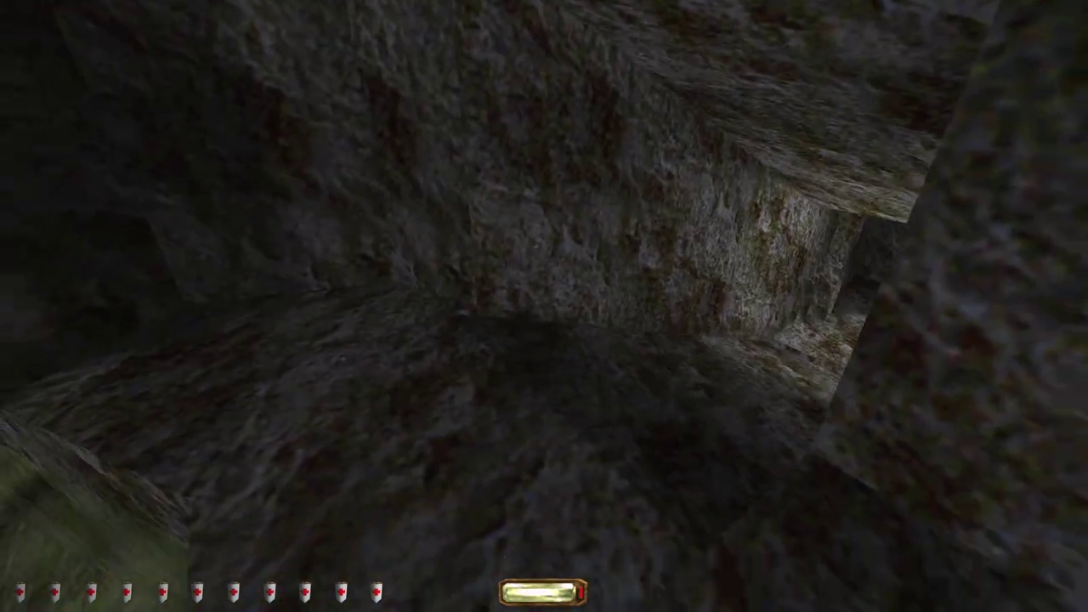
Step: Swim from the raft into the stone tunnel and around its left bend
key("w")
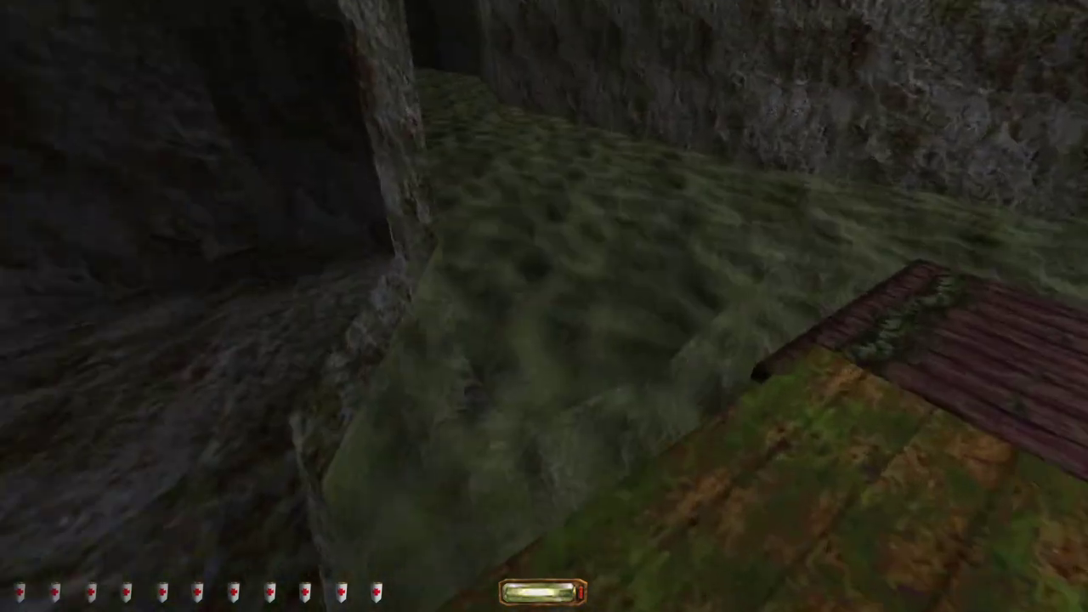
key("w")
key("w")
key("w")
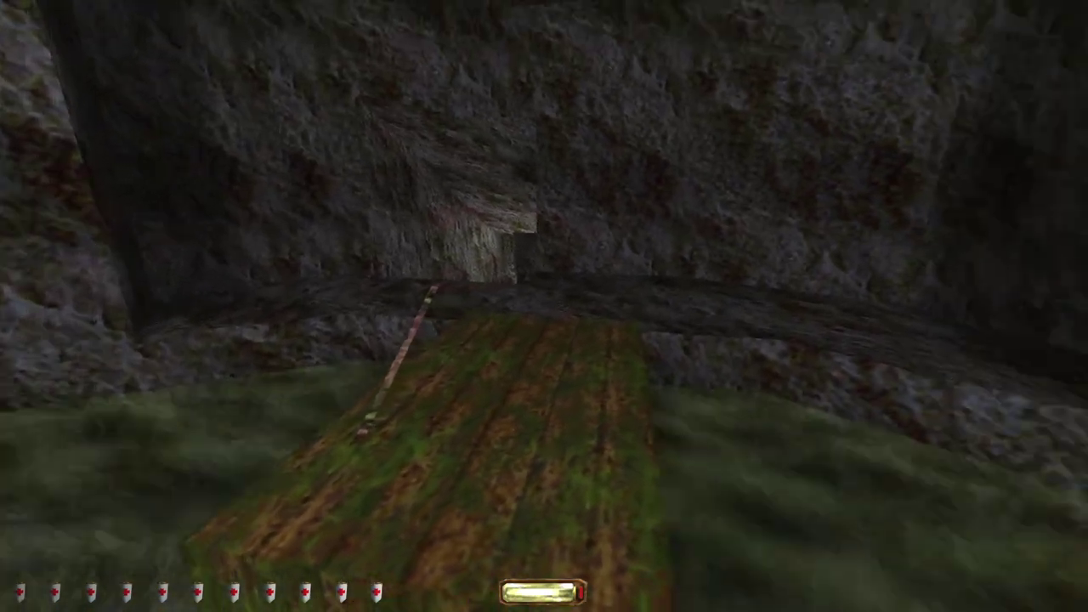
key("w")
key("w")
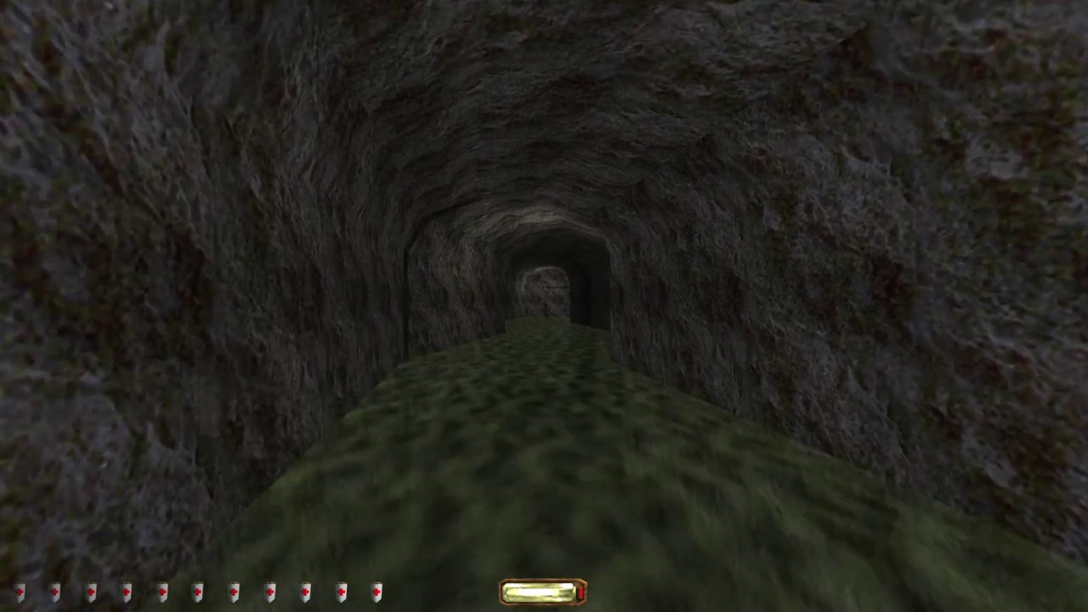
key("w")
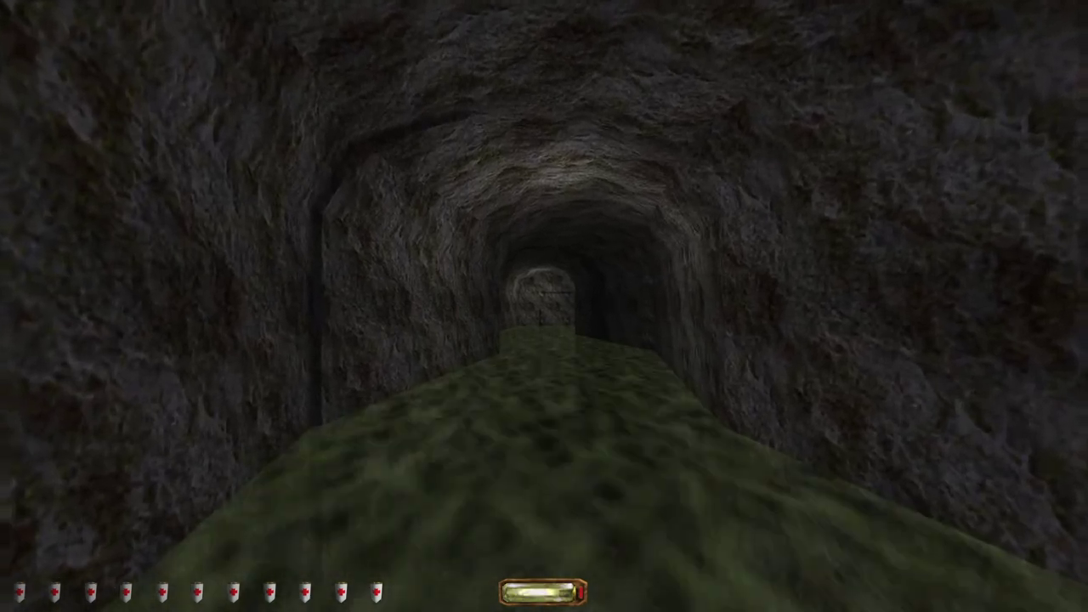
key("w")
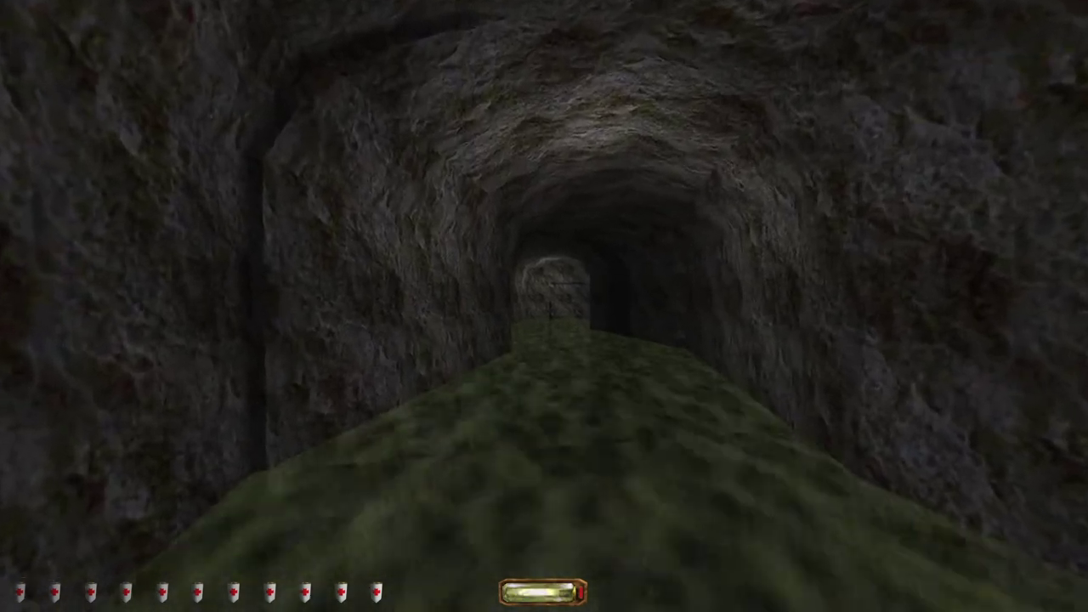
key("w")
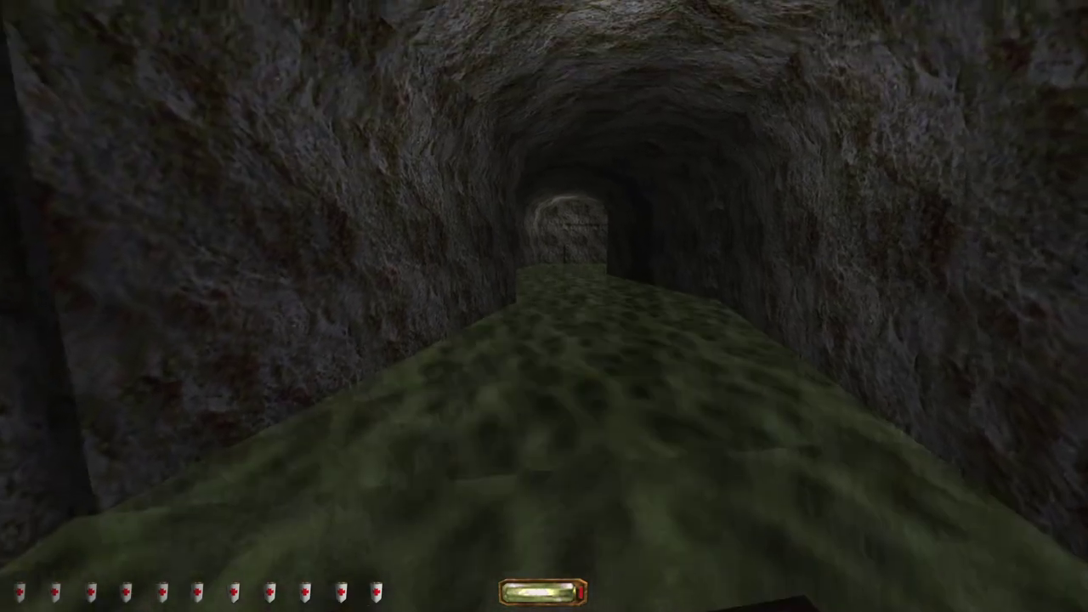
key("w")
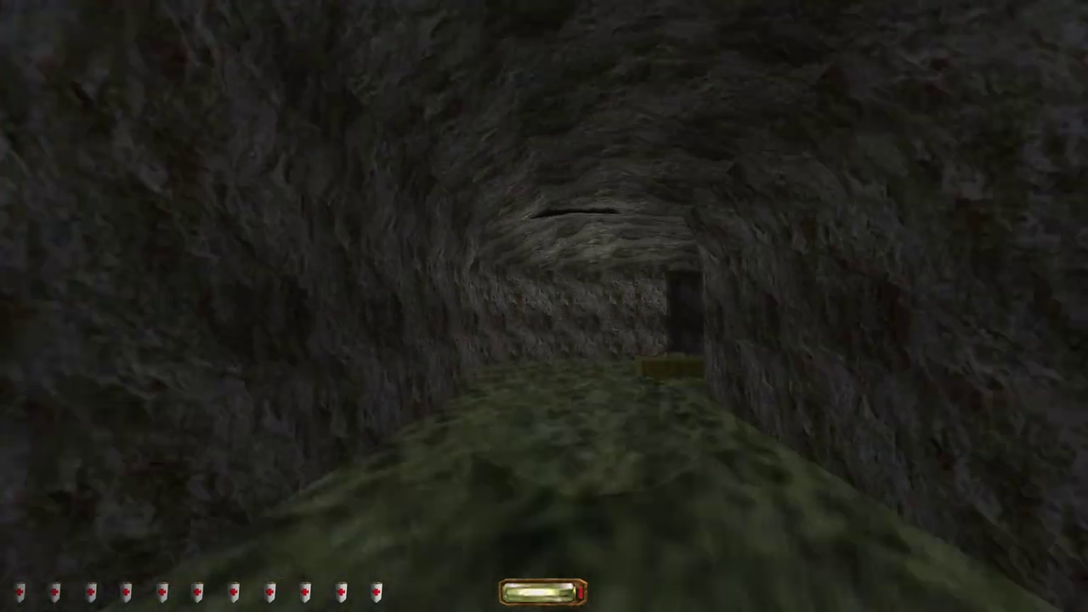
key("w")
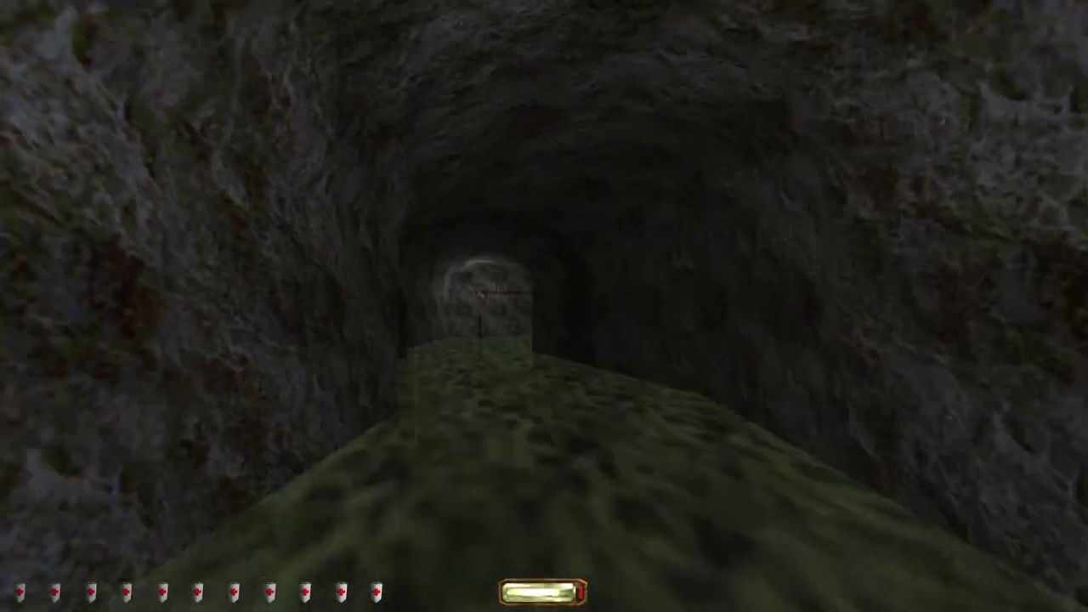
key("w")
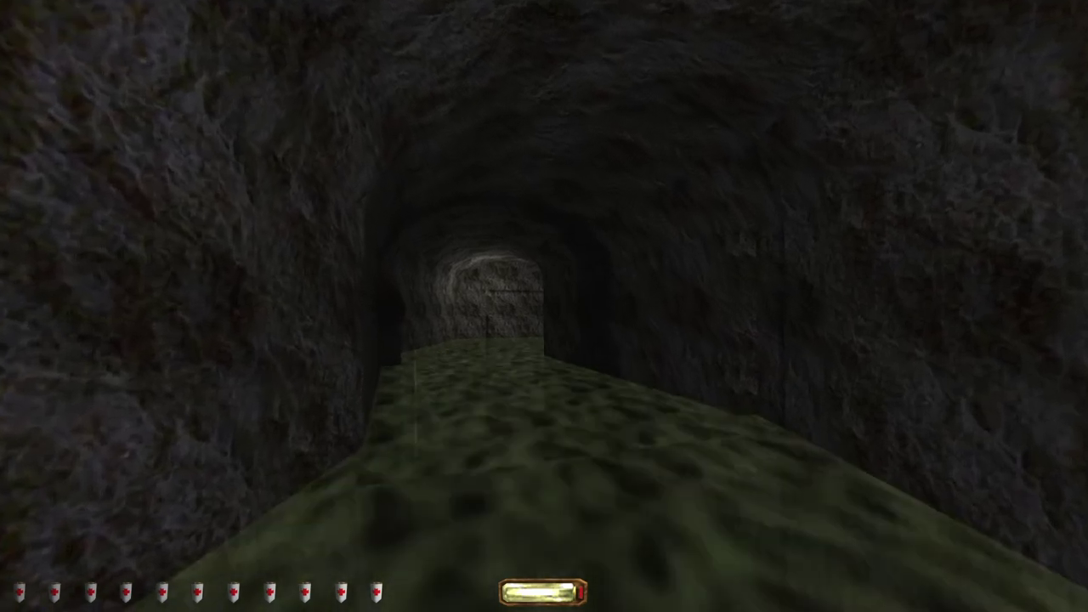
Step: Swim down the tunnel into the lit section toward its end wall
key("w")
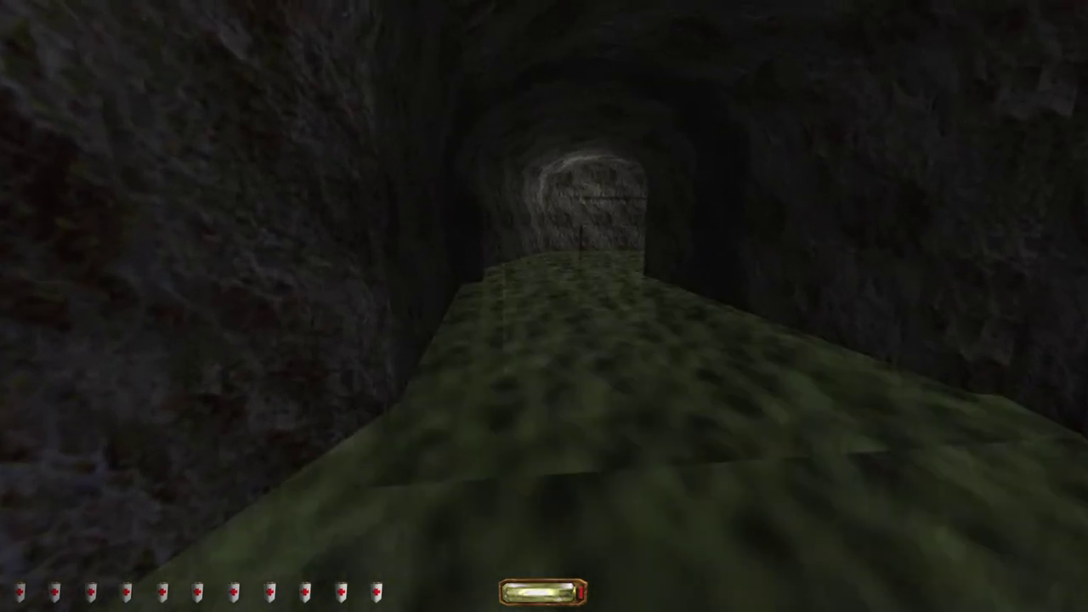
key("w")
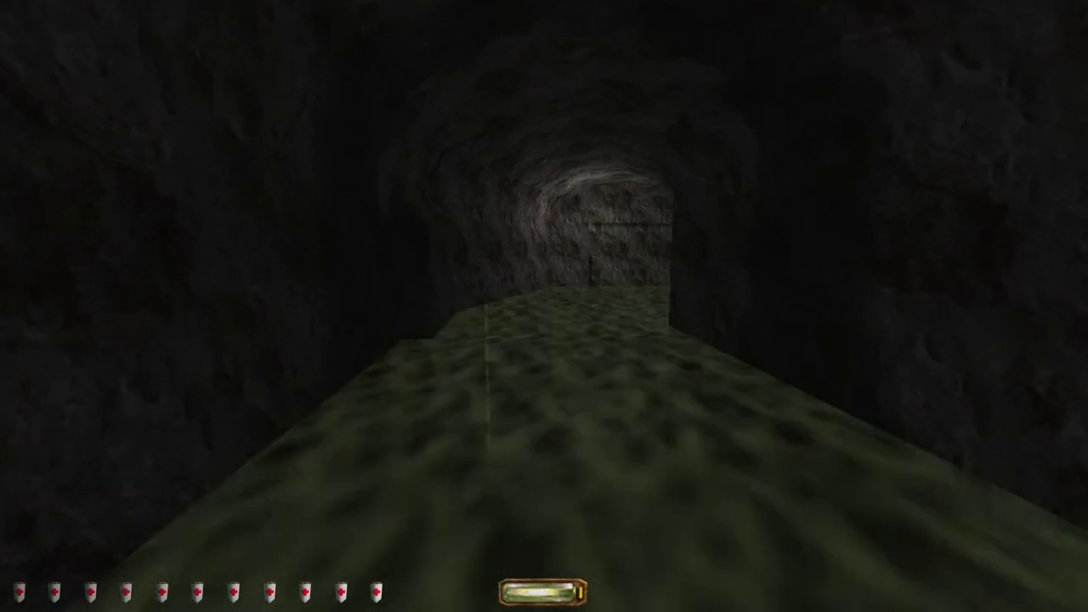
key("w")
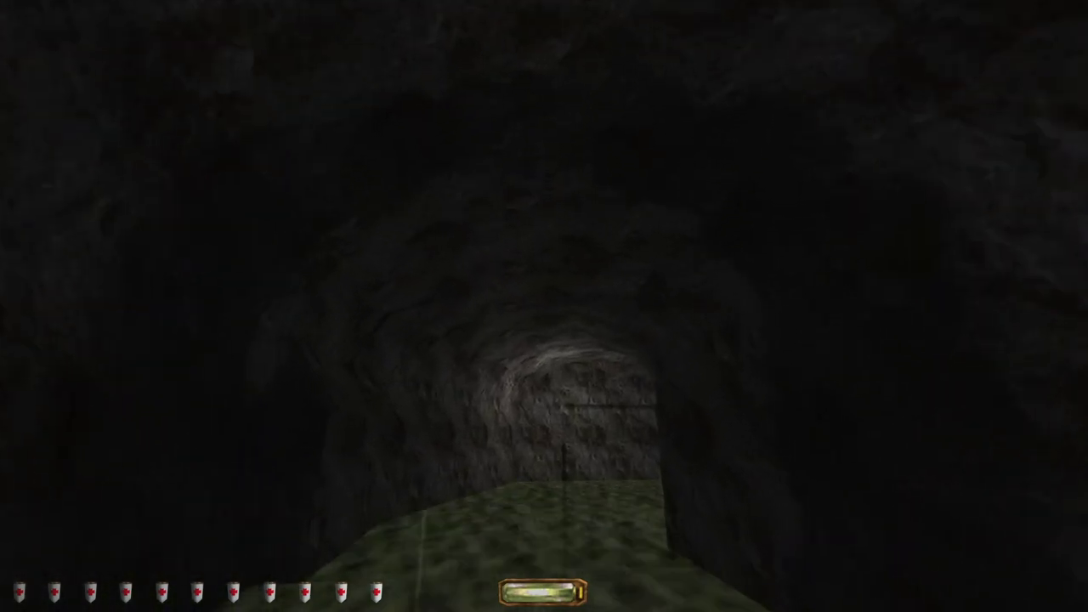
key("w")
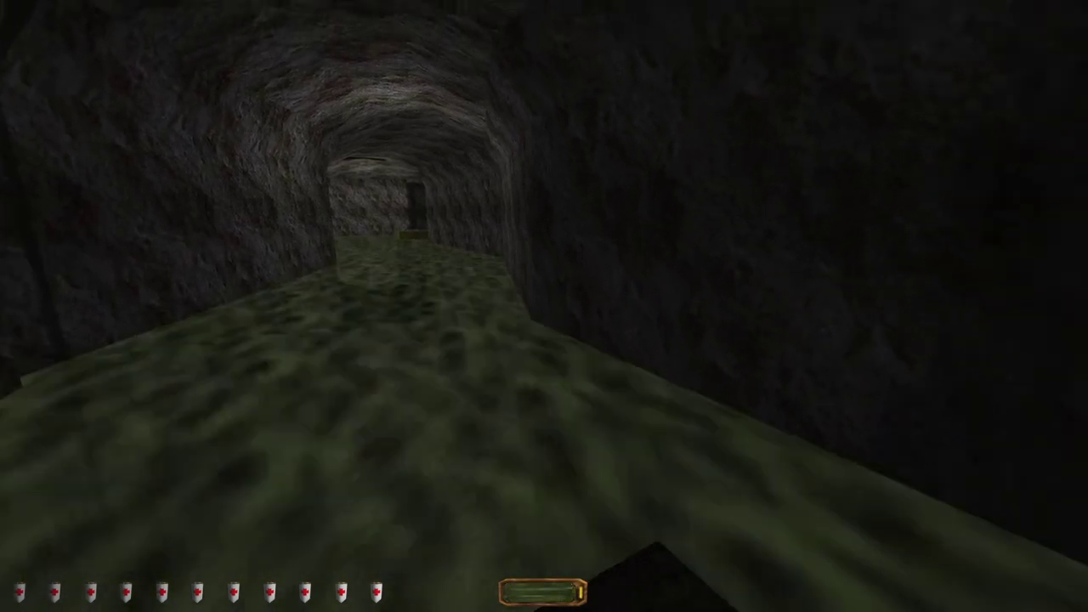
key("w")
key("w")
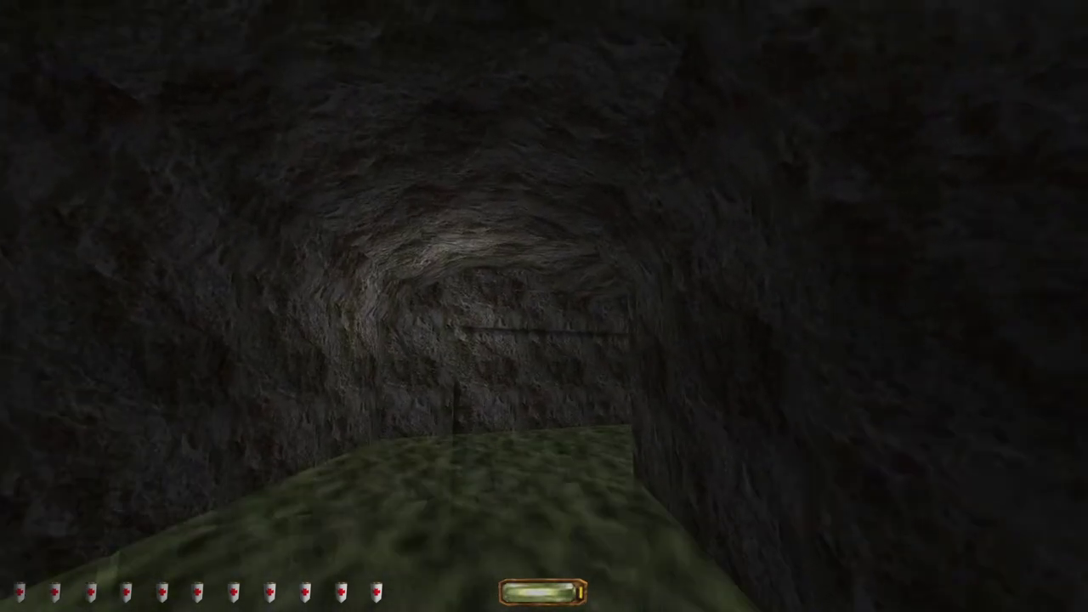
key("w")
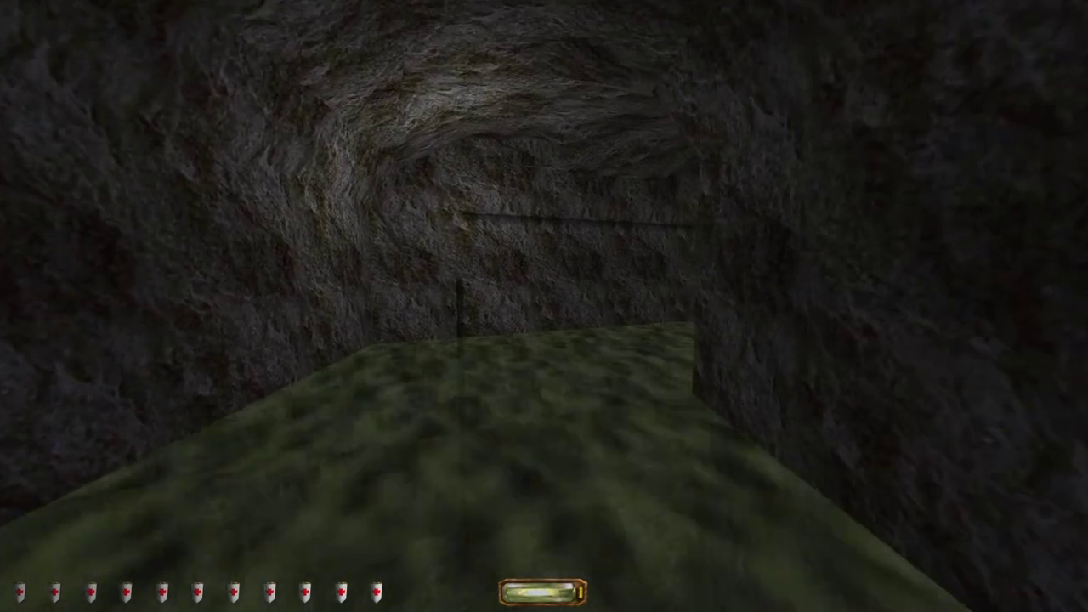
Step: Round the corner and swim the straight flooded passage to its far wall
key("w")
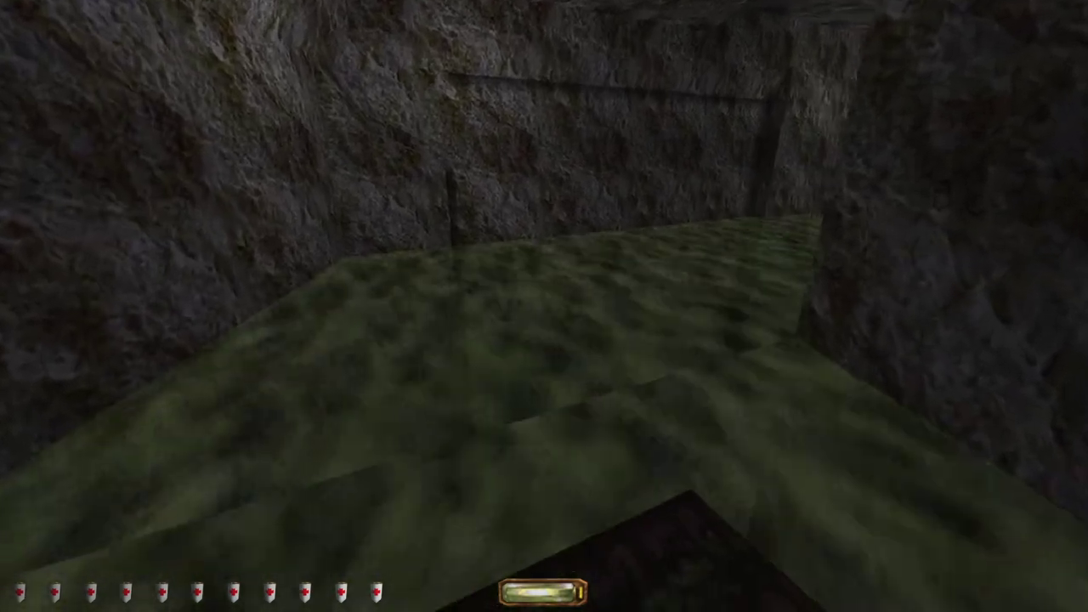
key("w")
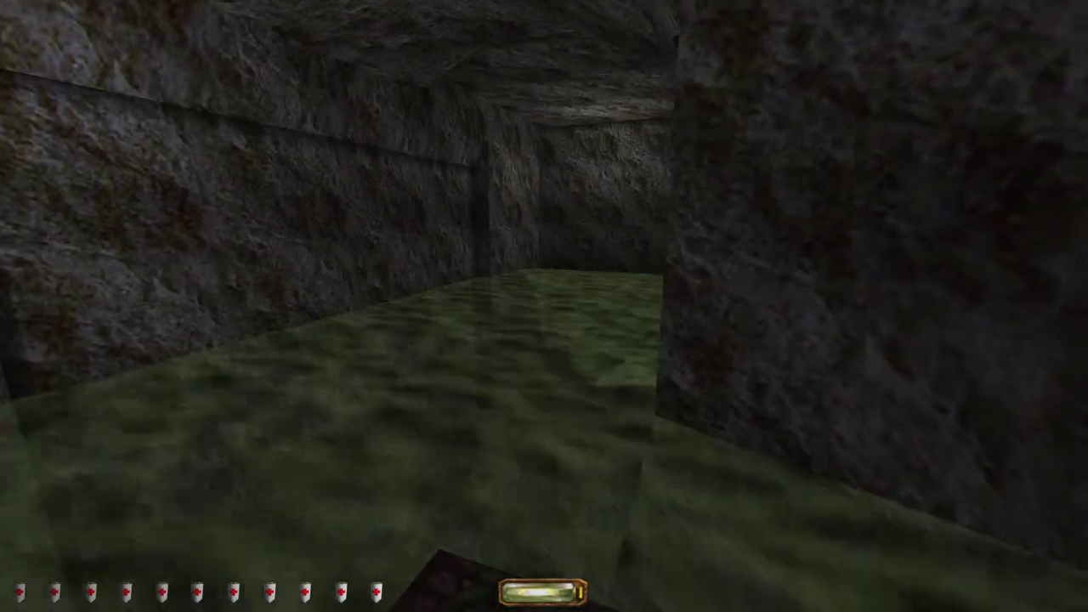
key("w")
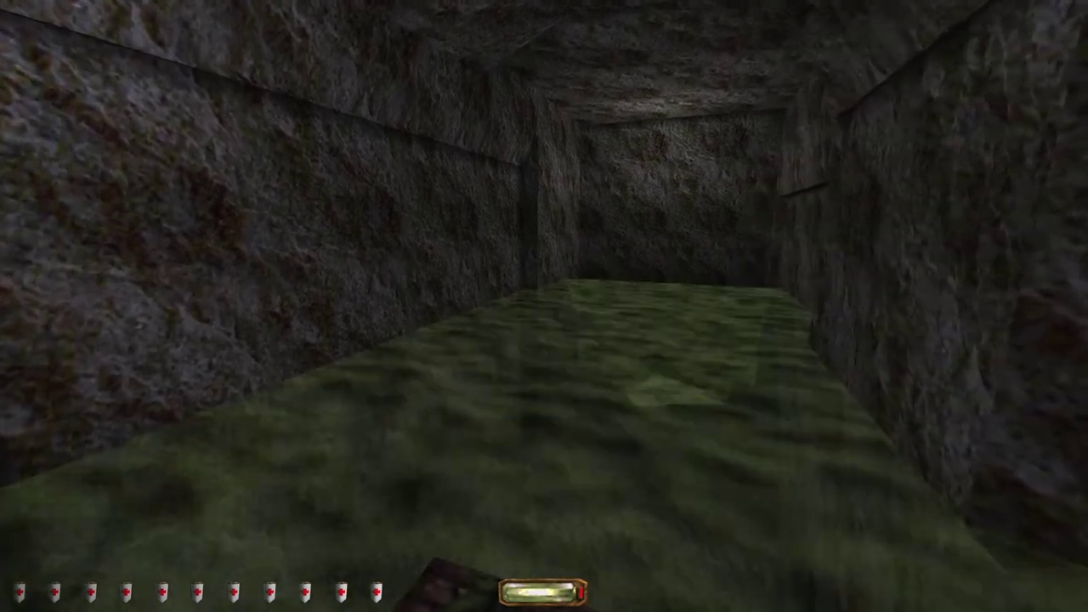
key("w")
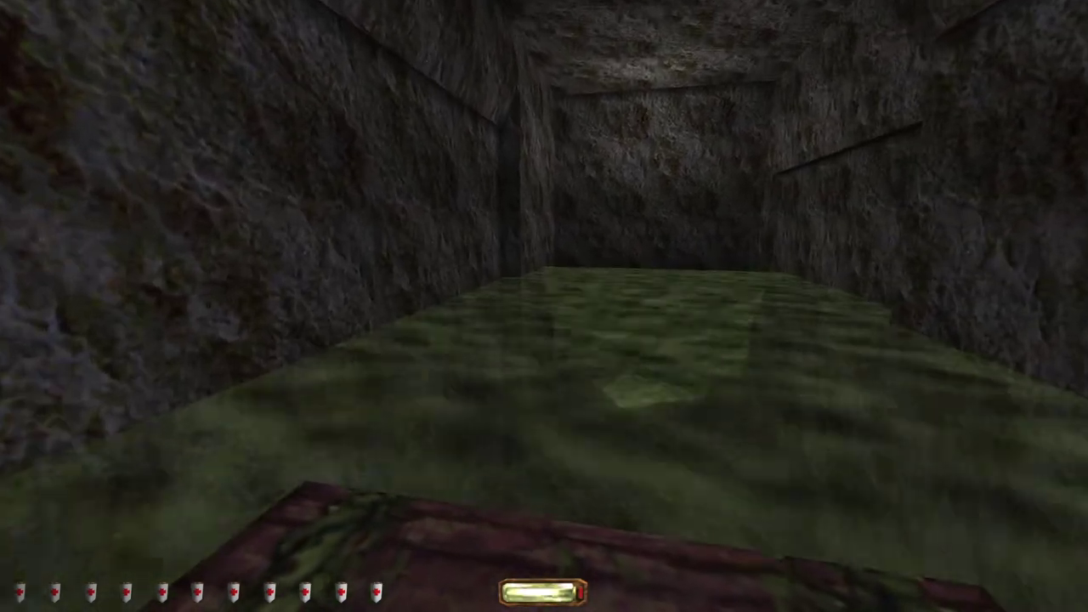
key("w")
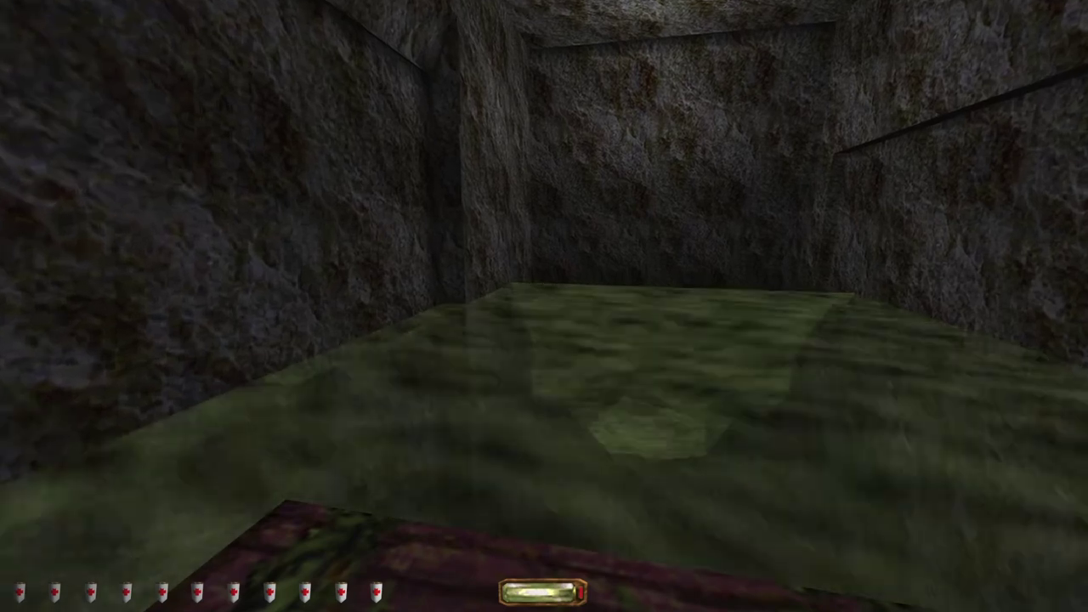
key("w")
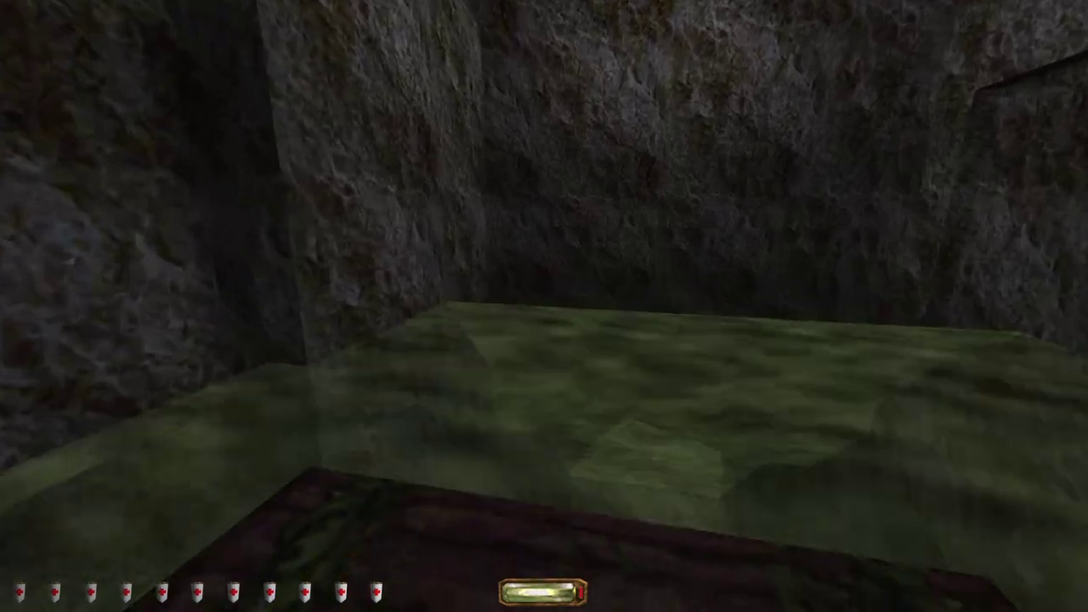
key("w")
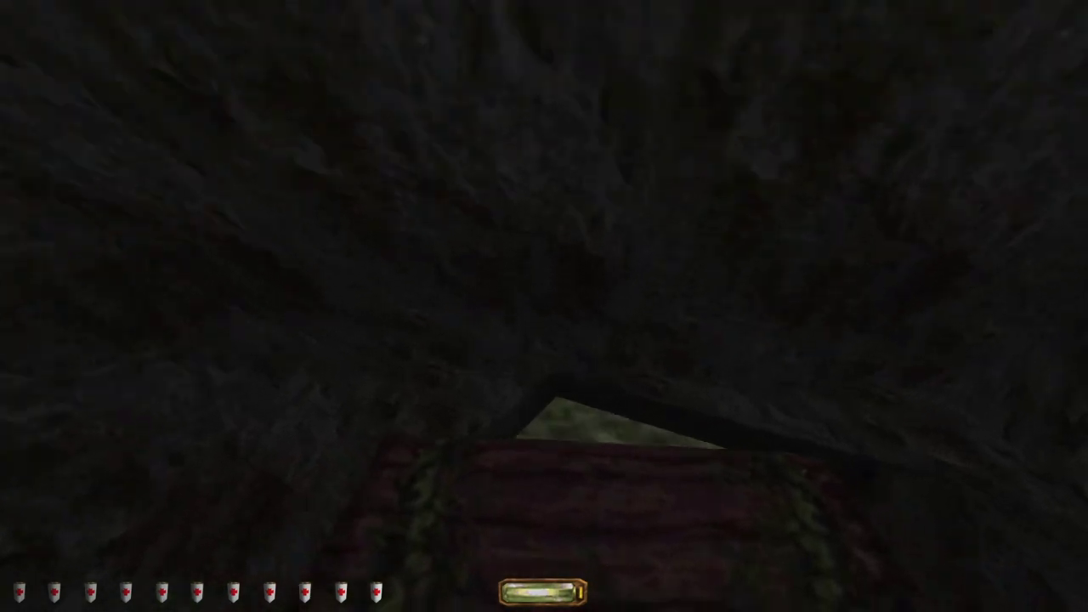
Step: Cross the flooded cave under the low rock ceiling and climb out into the stone room
key("w")
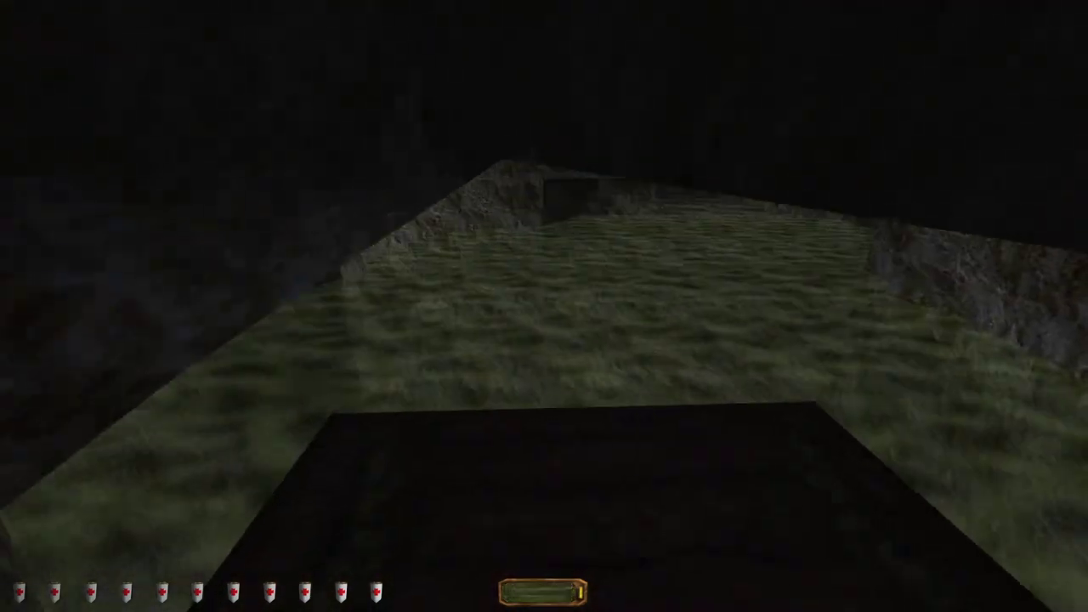
key("w")
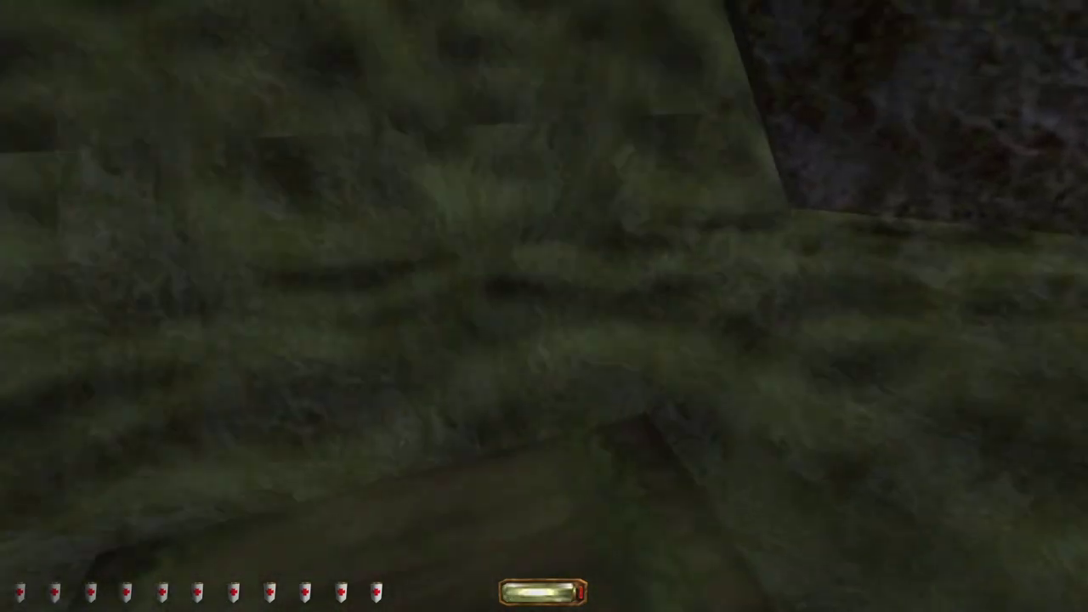
key("w")
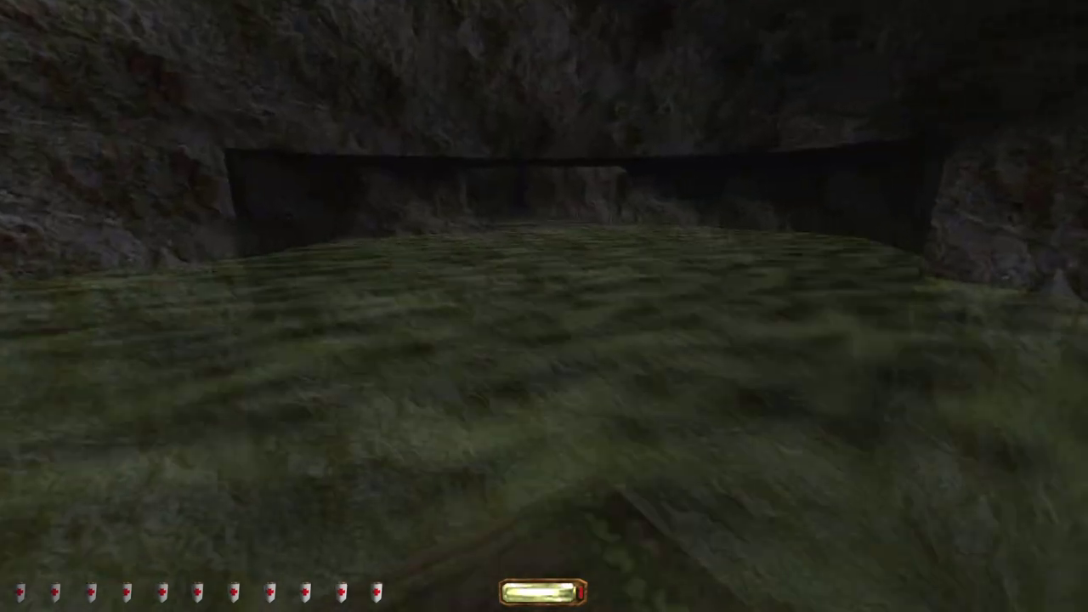
key("w")
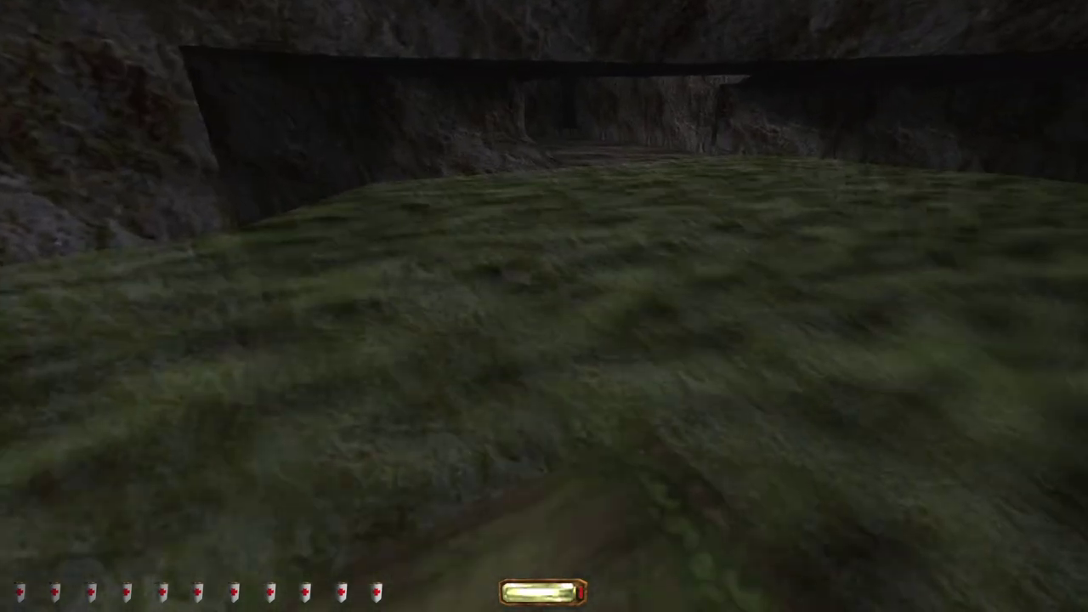
key("w")
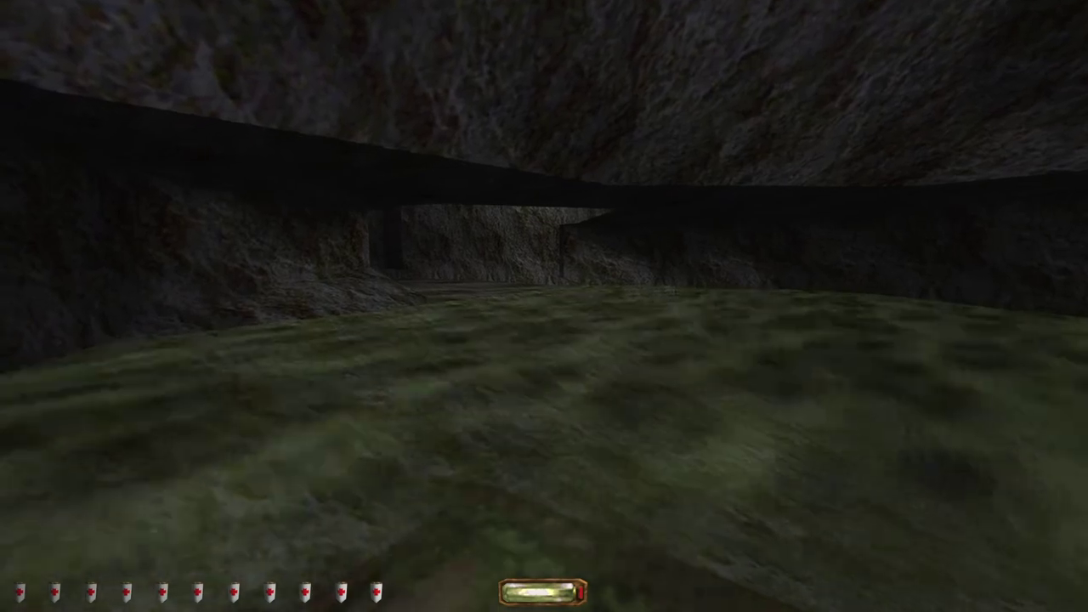
key("w")
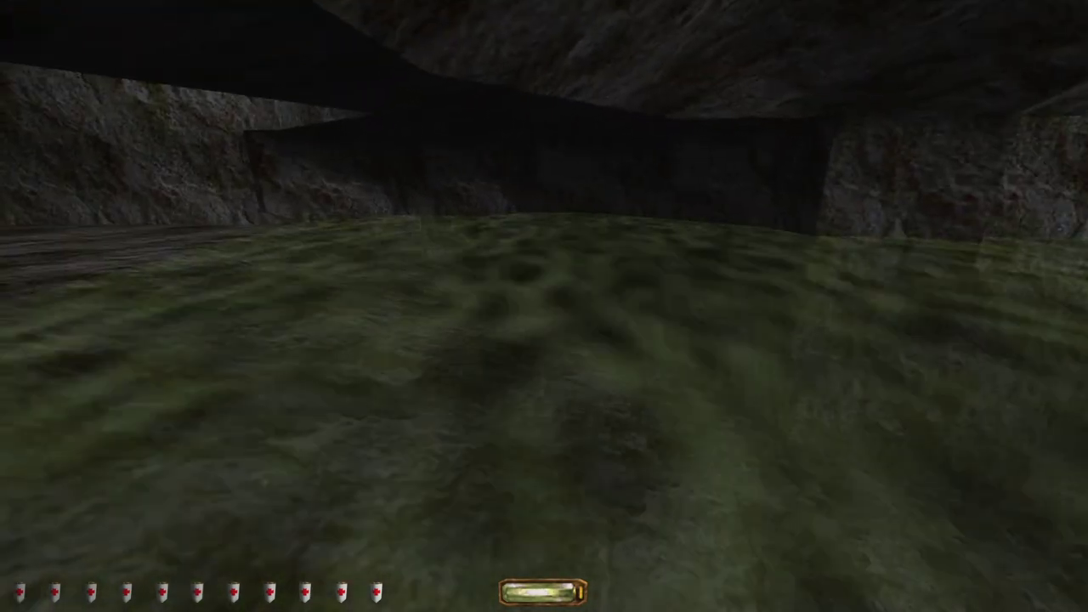
key("w")
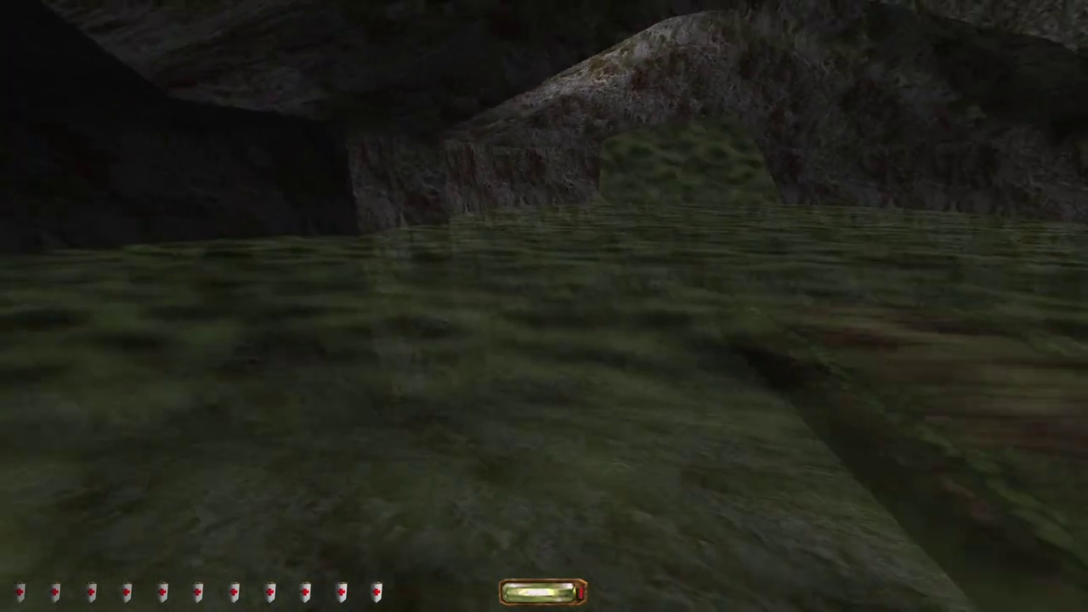
key("w")
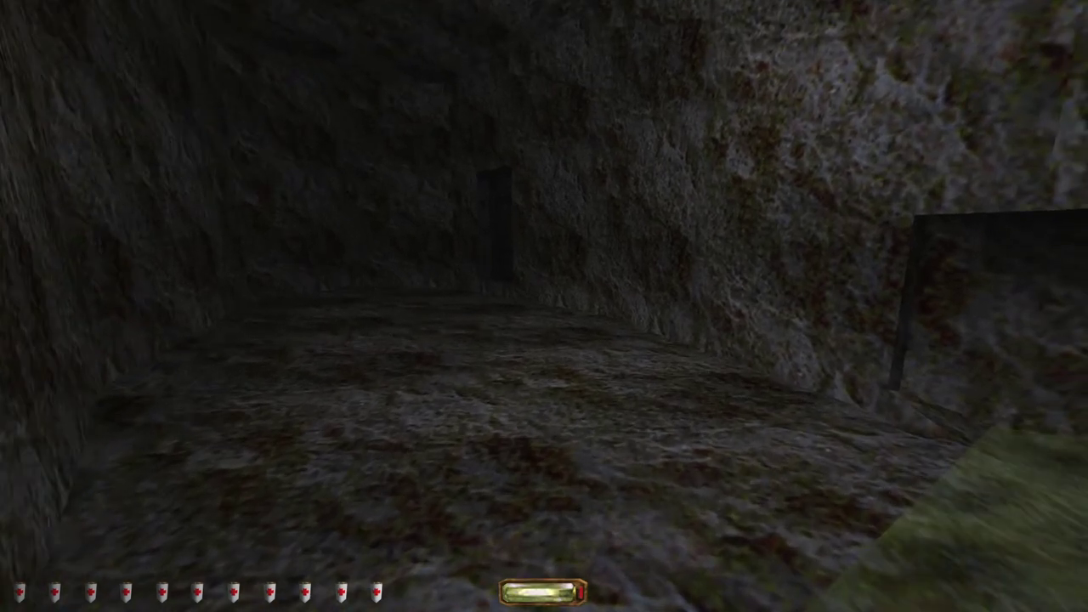
Step: Wade through the dark tunnel's green water and spot the sword guard in the alcove
key("w")
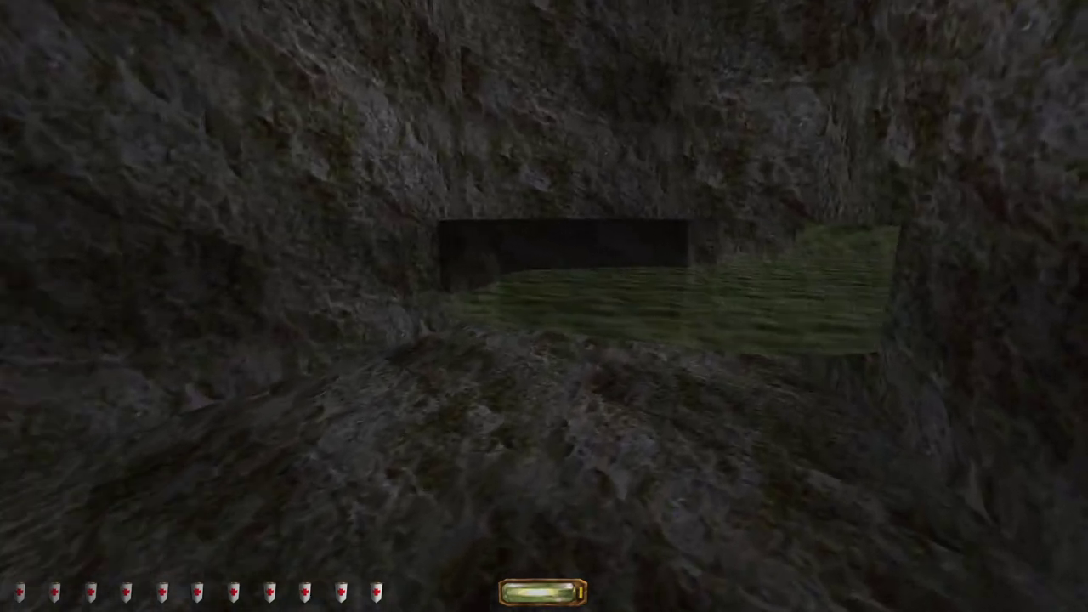
key("w")
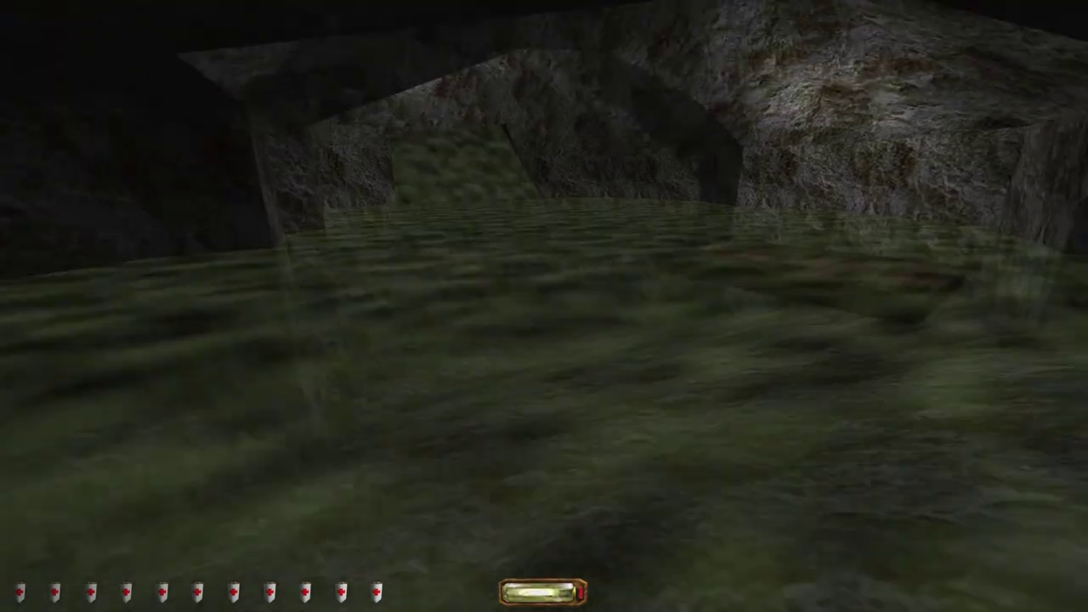
key("w")
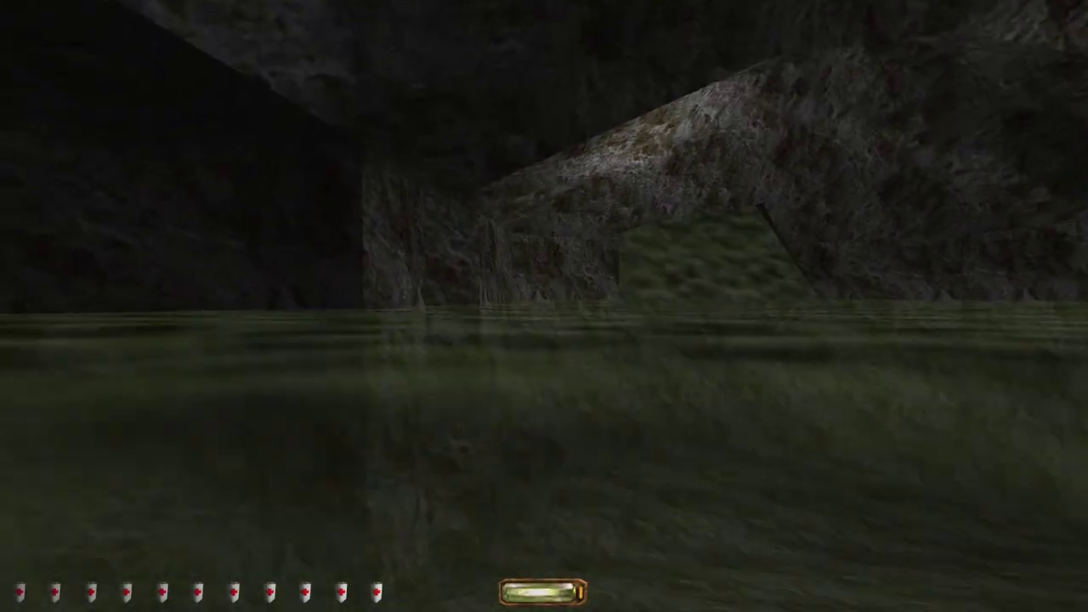
key("w")
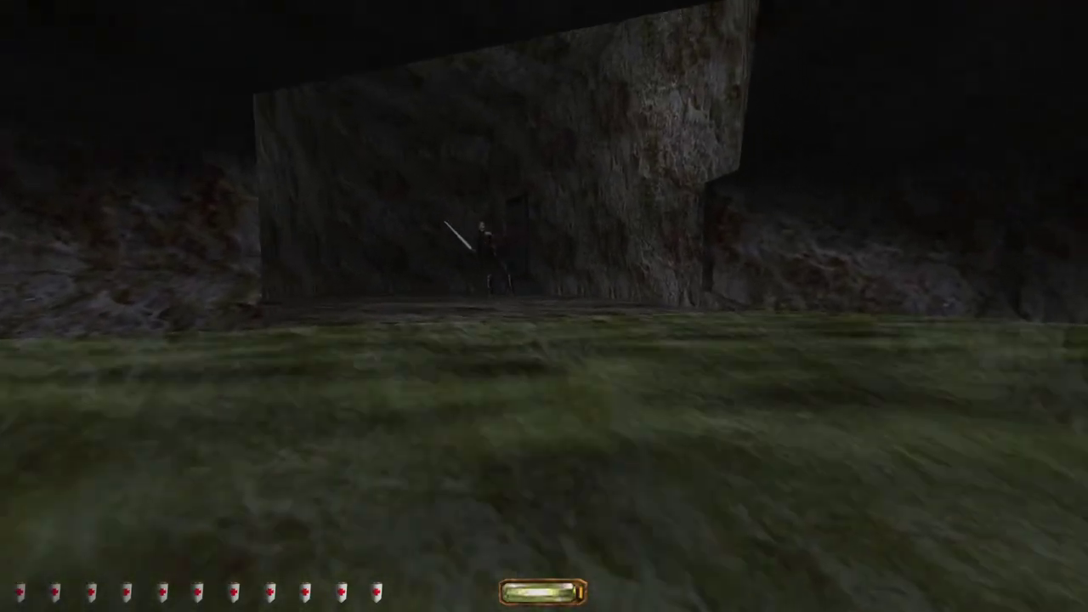
key("w")
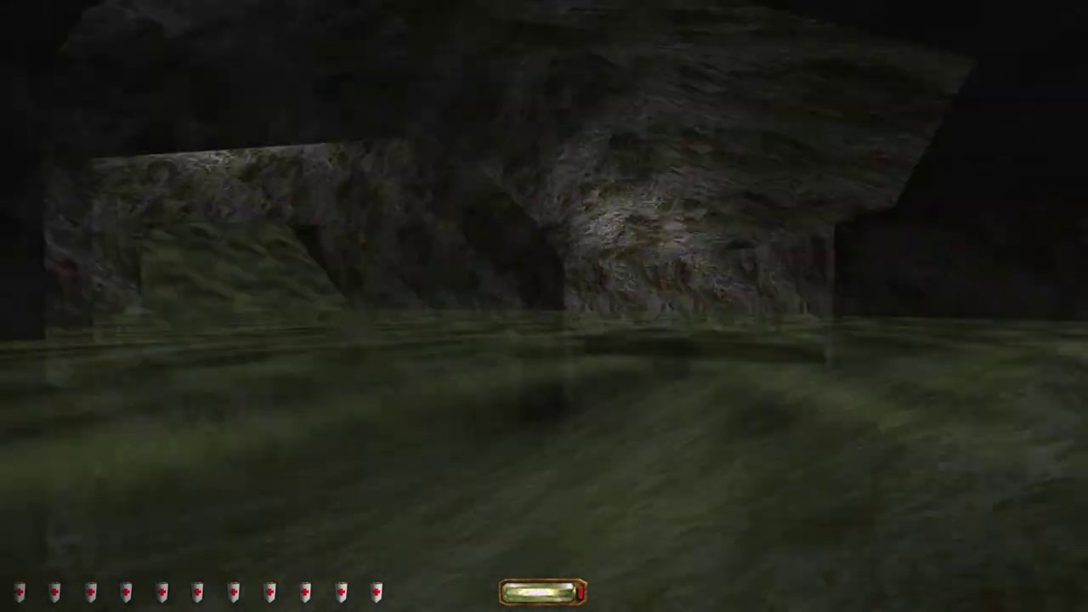
key("w")
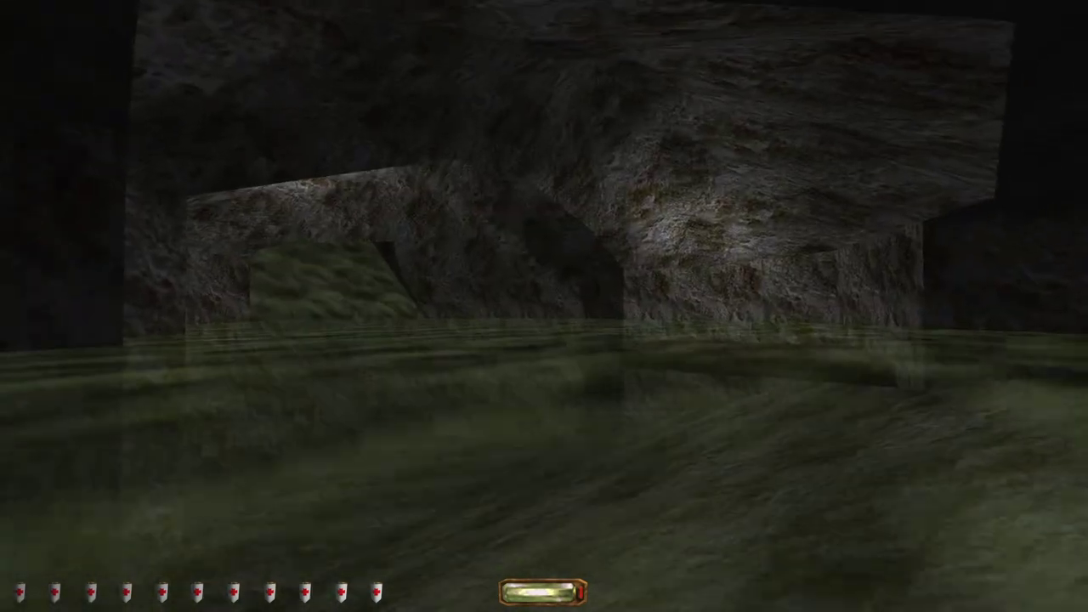
key("w")
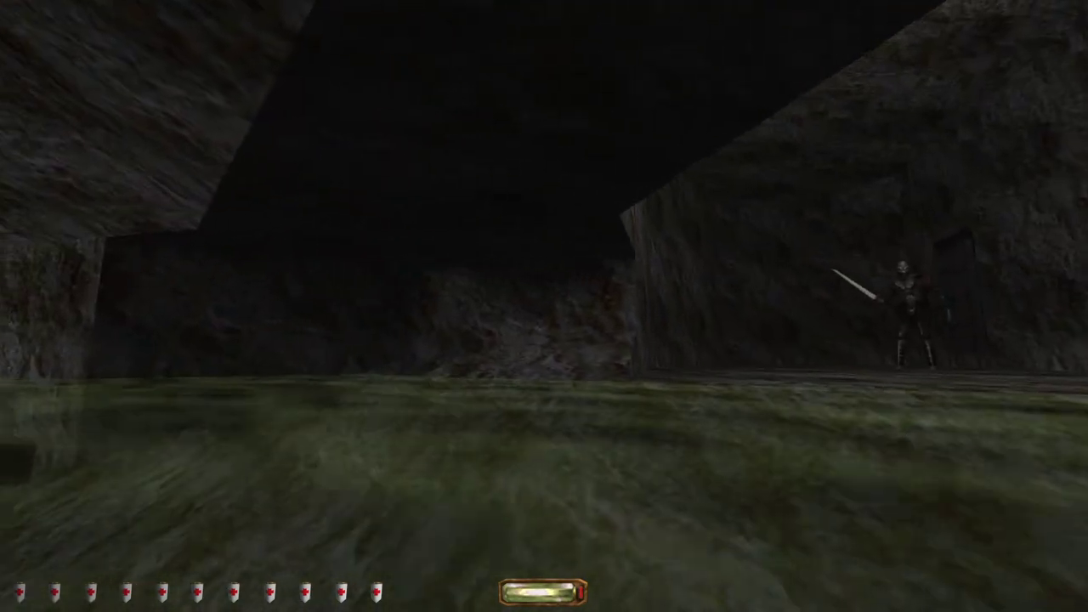
key("w")
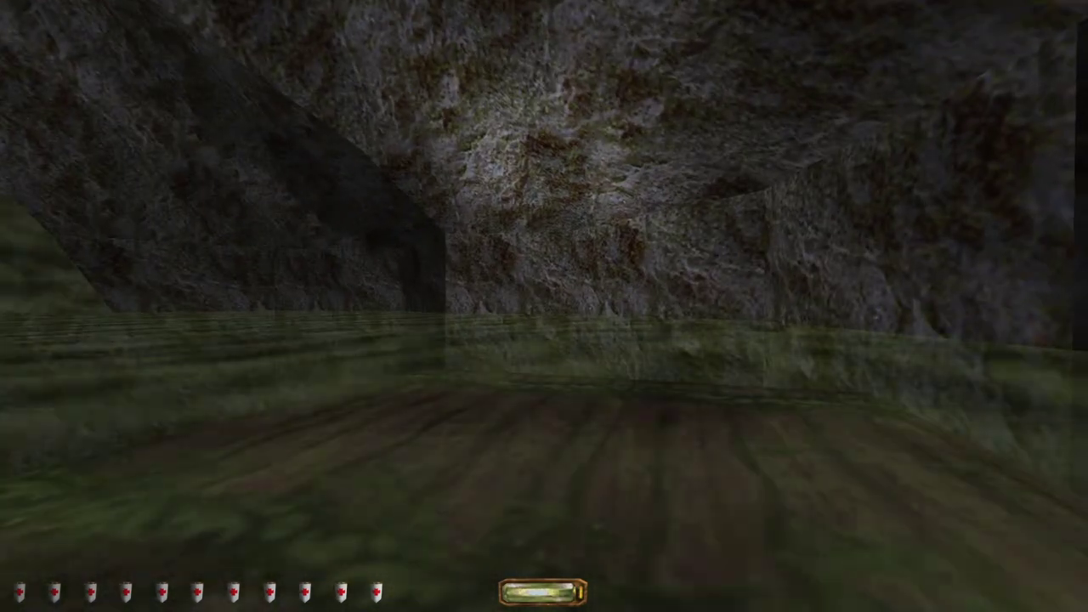
key("w")
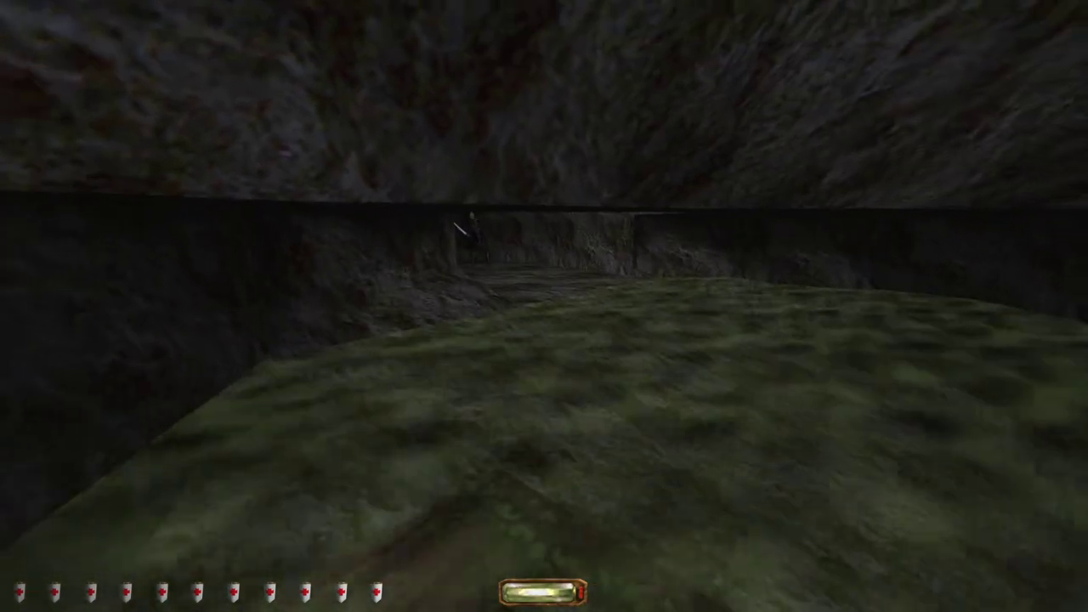
Step: Blind the skeleton guard with a thrown flash bomb, then knock him out with the blackjack
key("Tab")
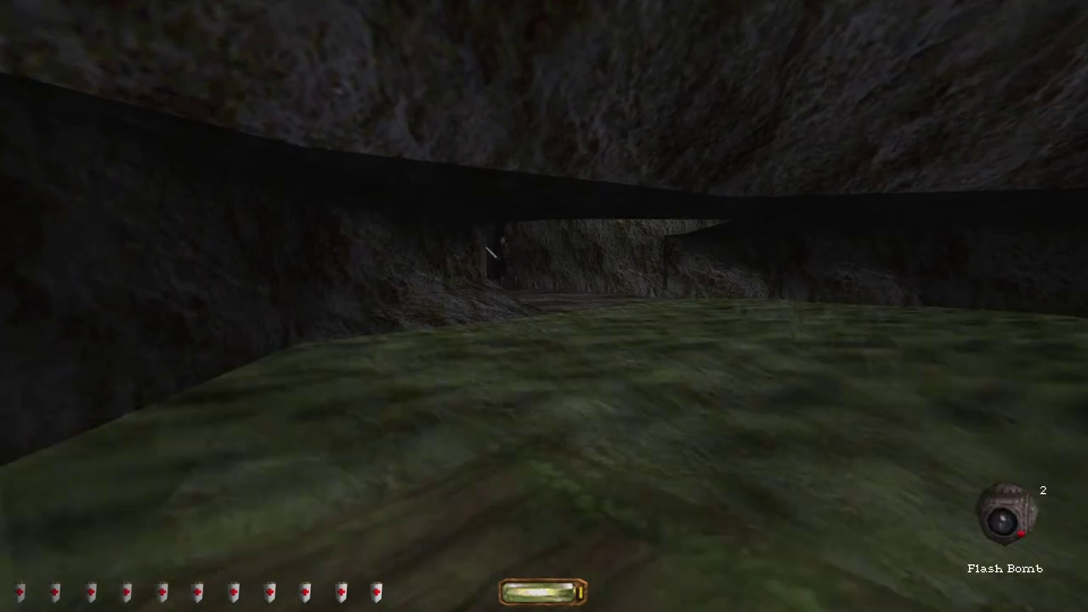
key("w")
key("1")
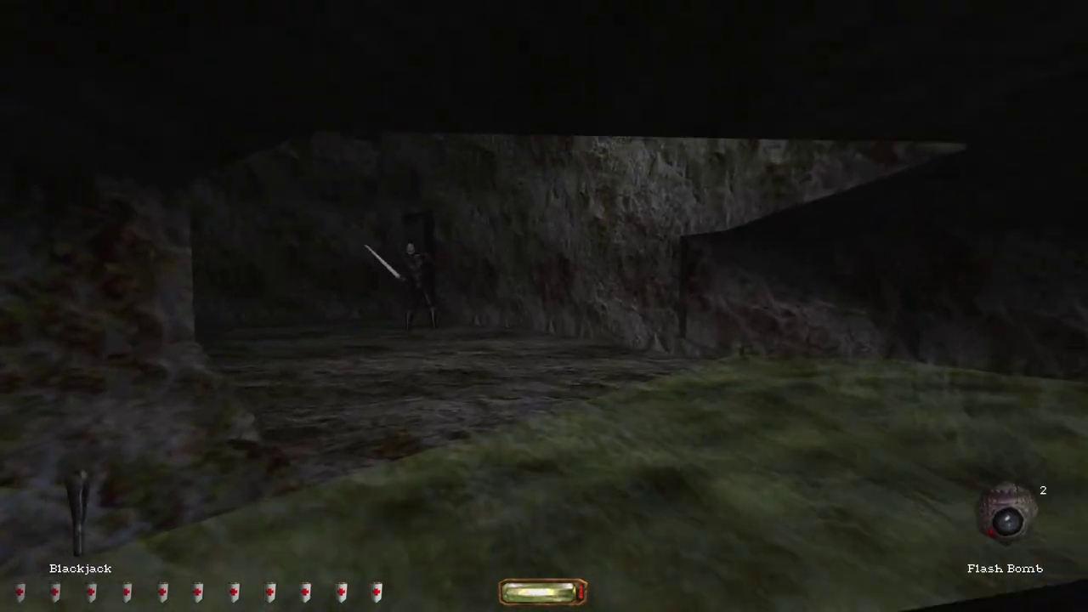
key("w")
right_click(544, 306)
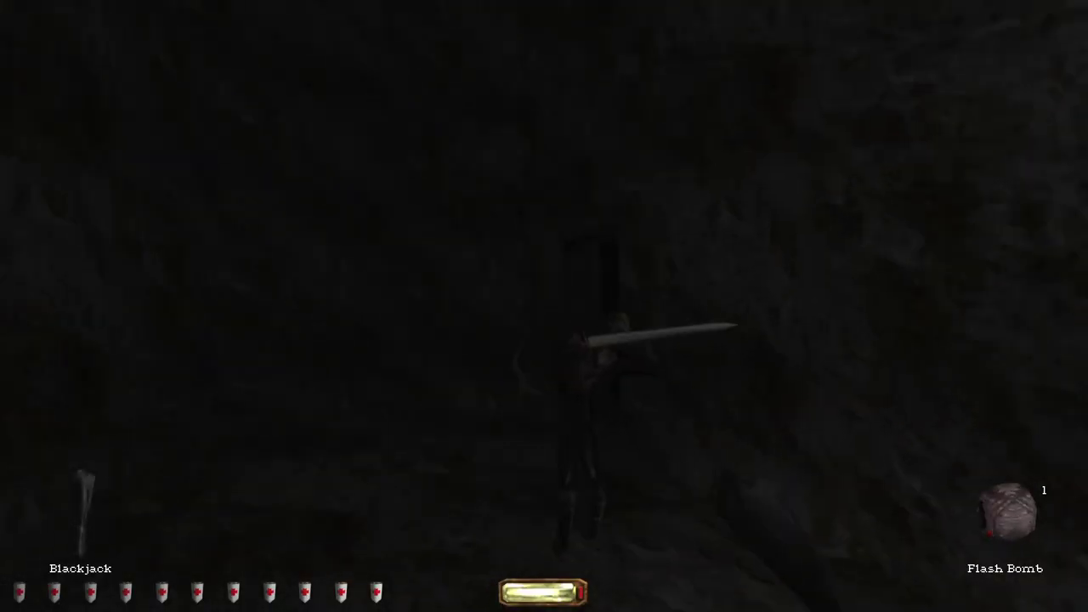
left_click(544, 306)
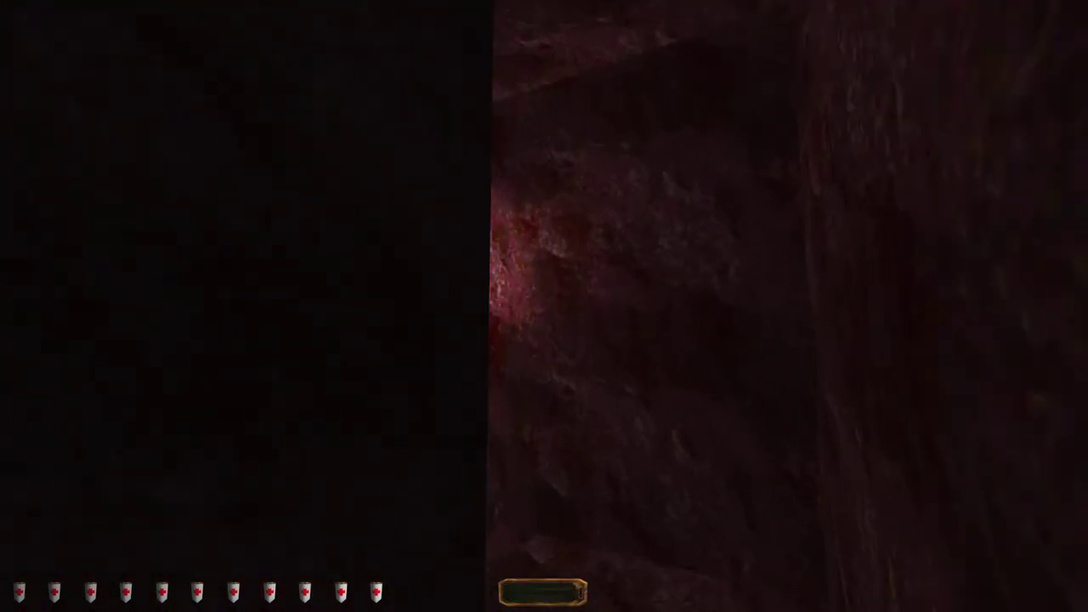
Step: Unlock the riveted metal door with the Metal Door Key, pass through and close it
key("w")
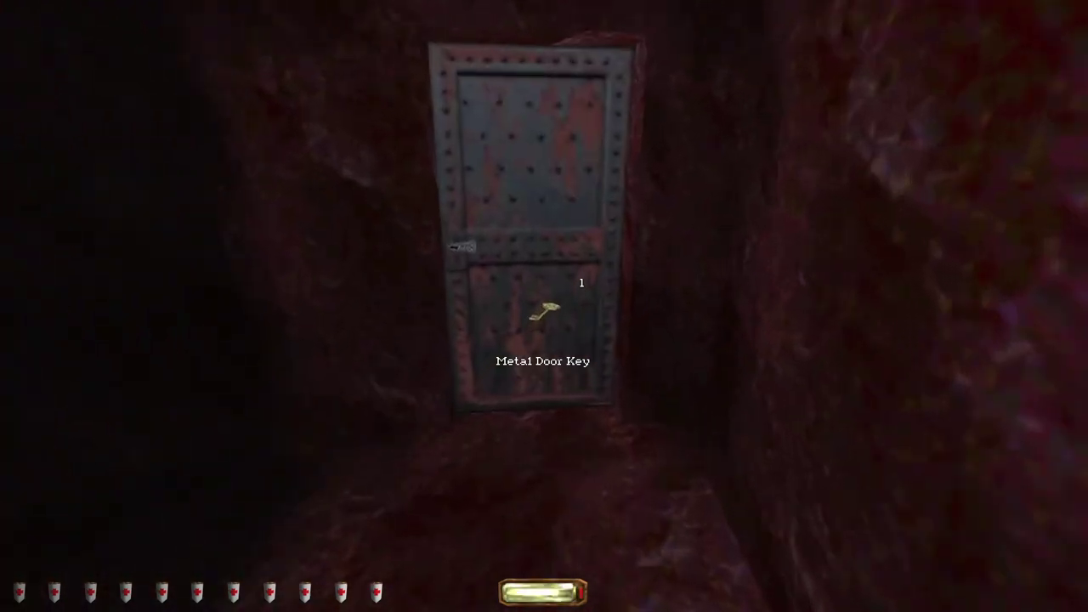
right_click(544, 306)
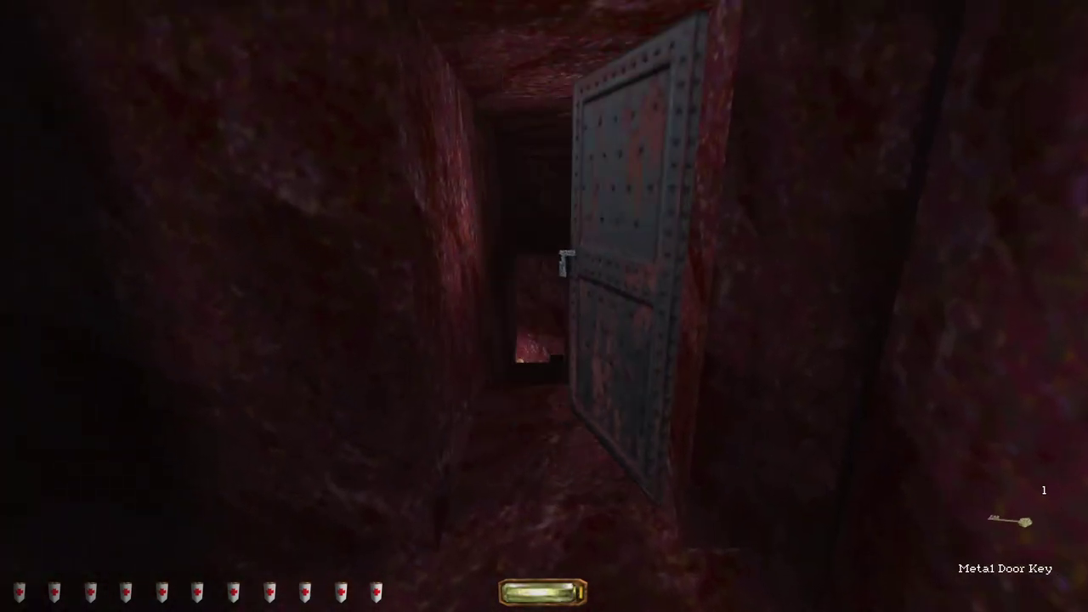
key("w")
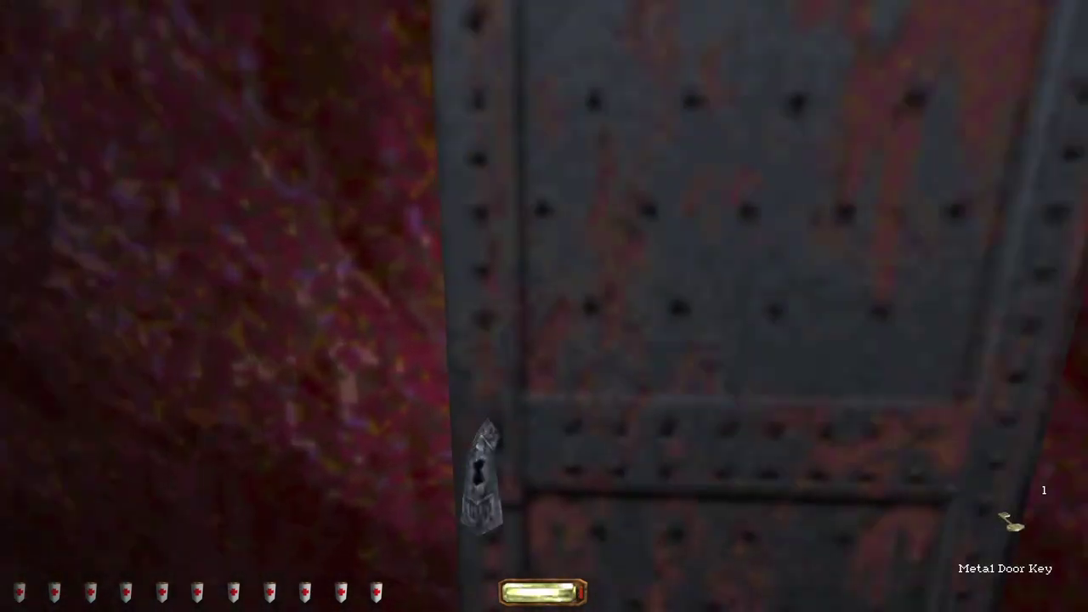
right_click(544, 306)
key("w")
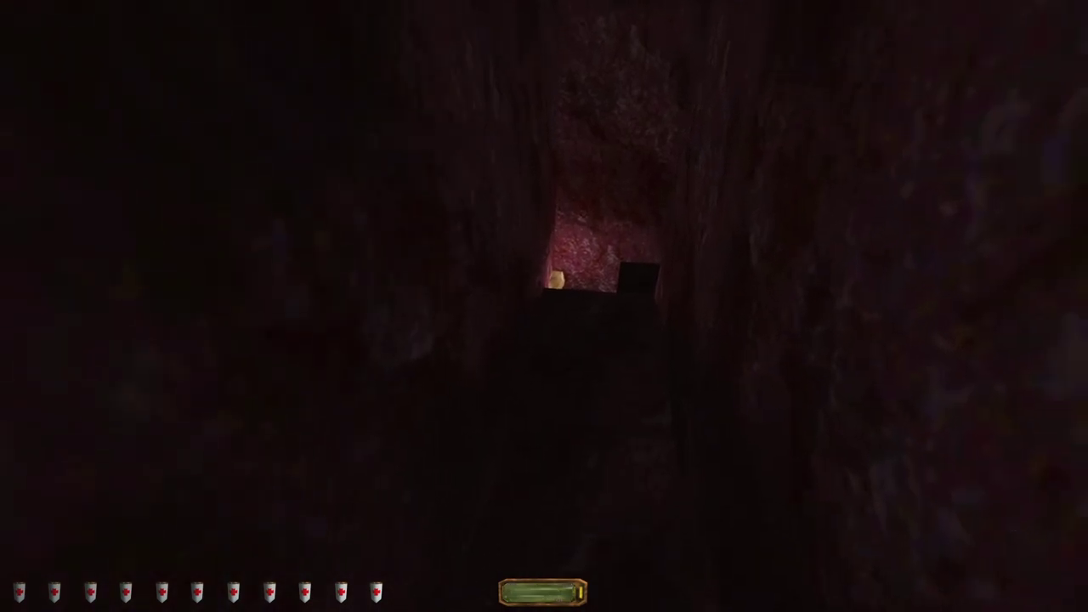
Step: Walk down the passage past the skeletal archer and pick up the glowing nugget
key("w")
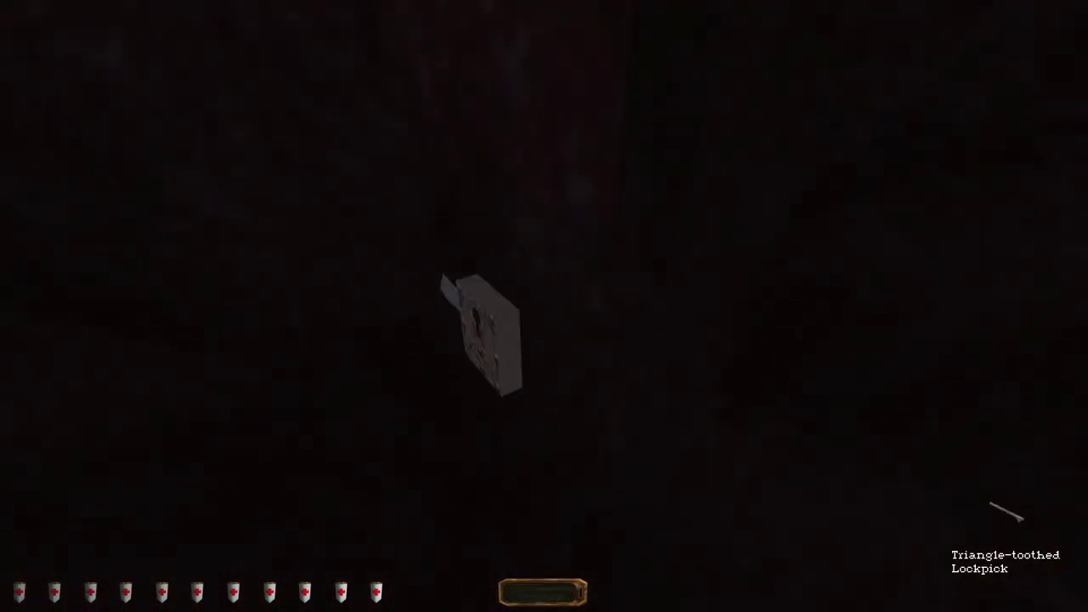
Step: Apply the lockpick to the lock, then cycle through the keys to the Upper Gate Key
right_click(497, 319)
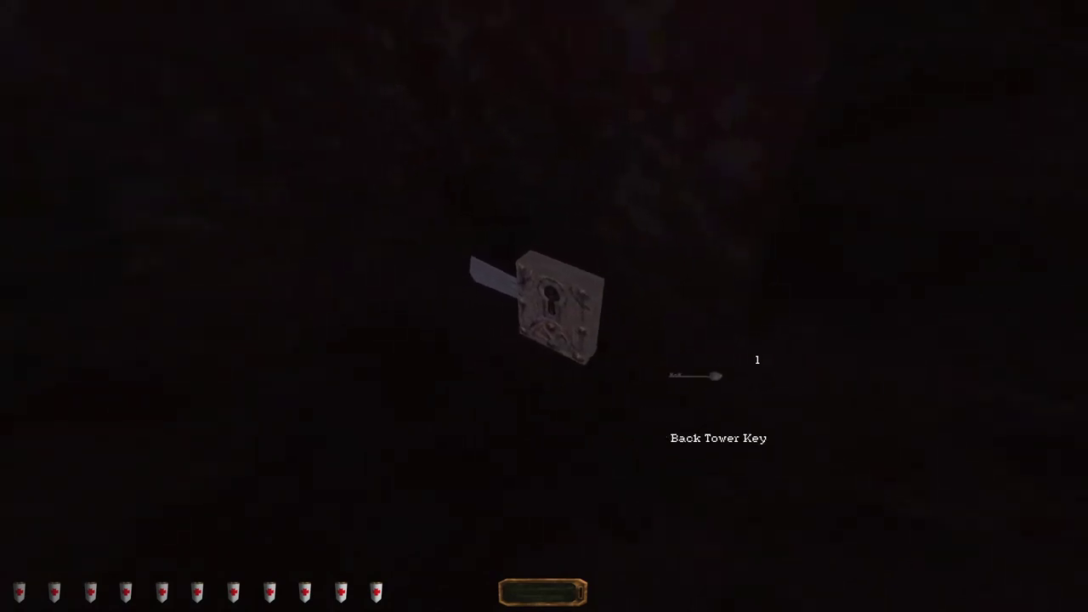
key("Tab")
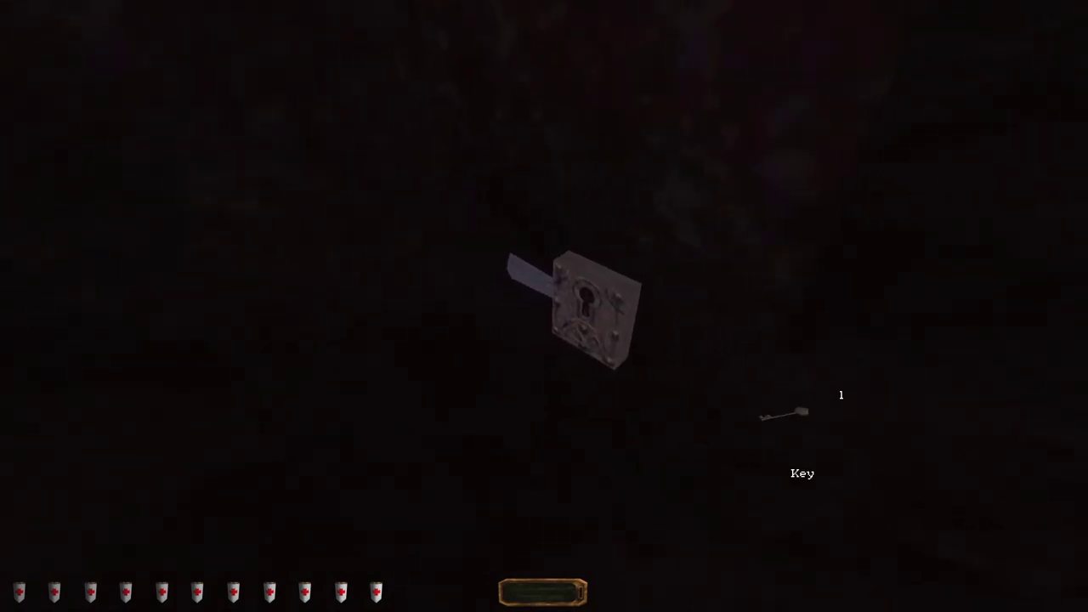
key("Tab")
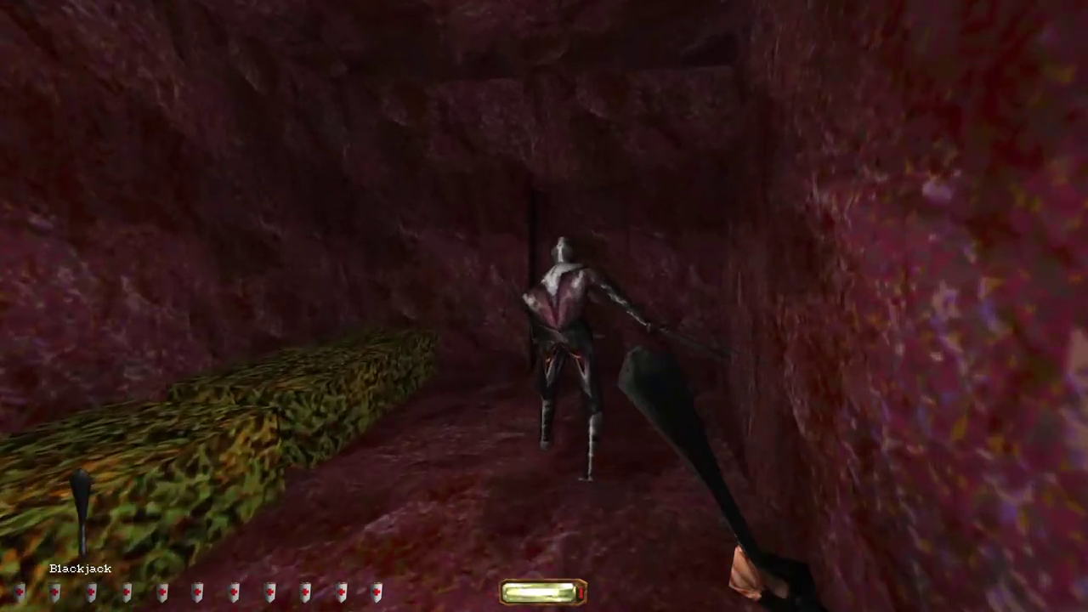
Step: Blackjack the sword skeleton, take his Secret Key, and drop his body on the mossy ledge
left_click(544, 306)
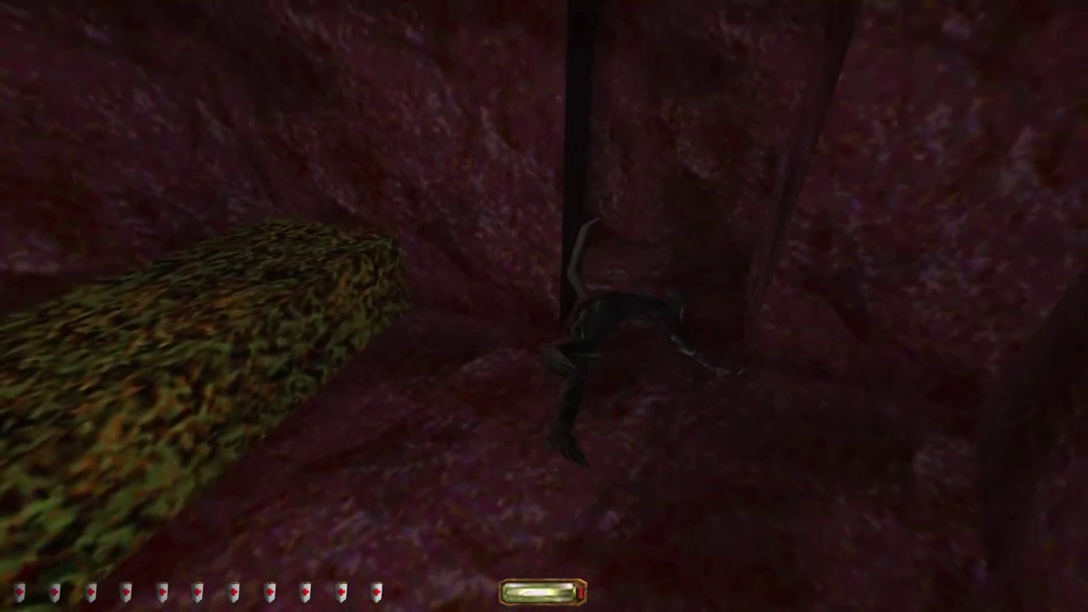
right_click(544, 306)
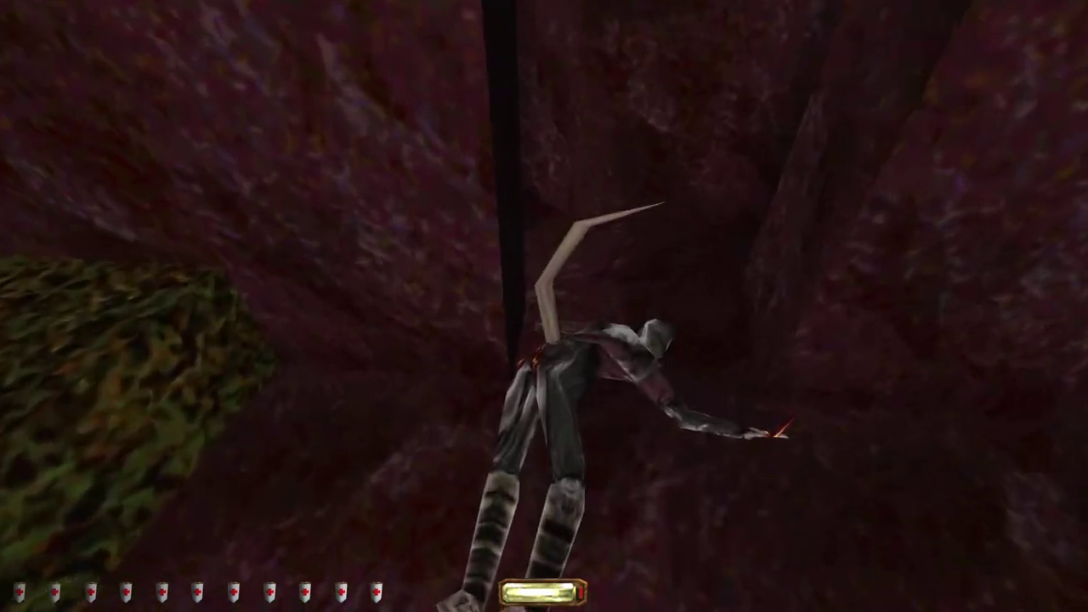
right_click(561, 442)
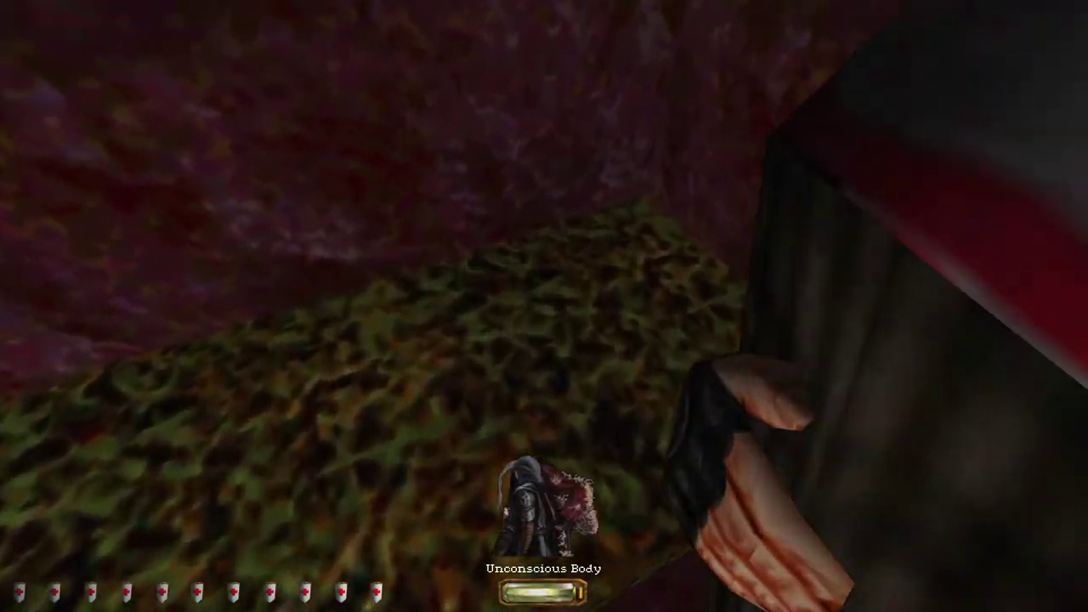
right_click(544, 306)
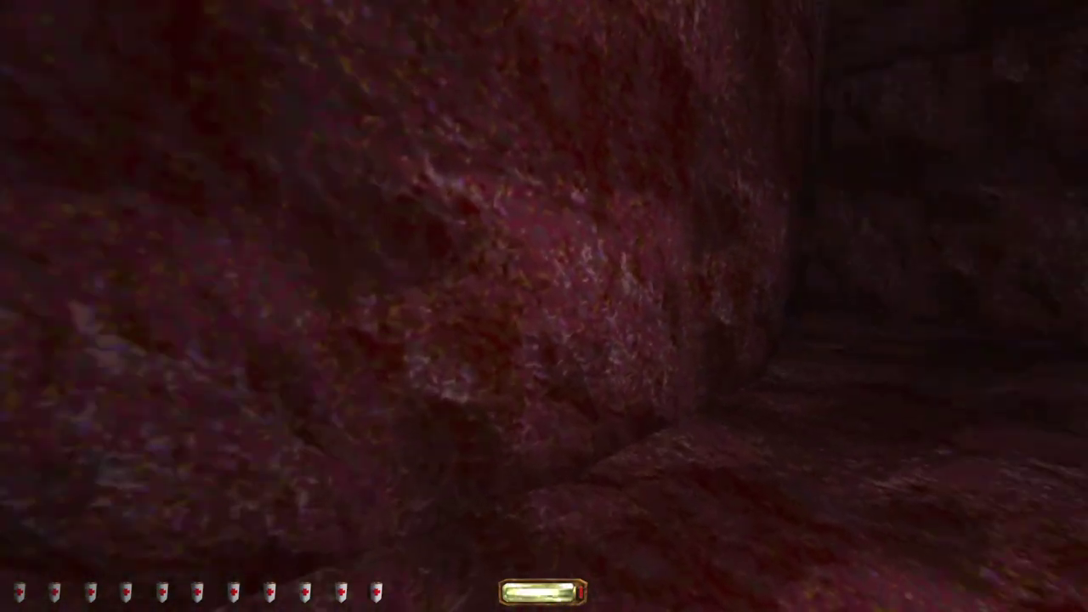
key("Tab")
key("Tab")
key("Tab")
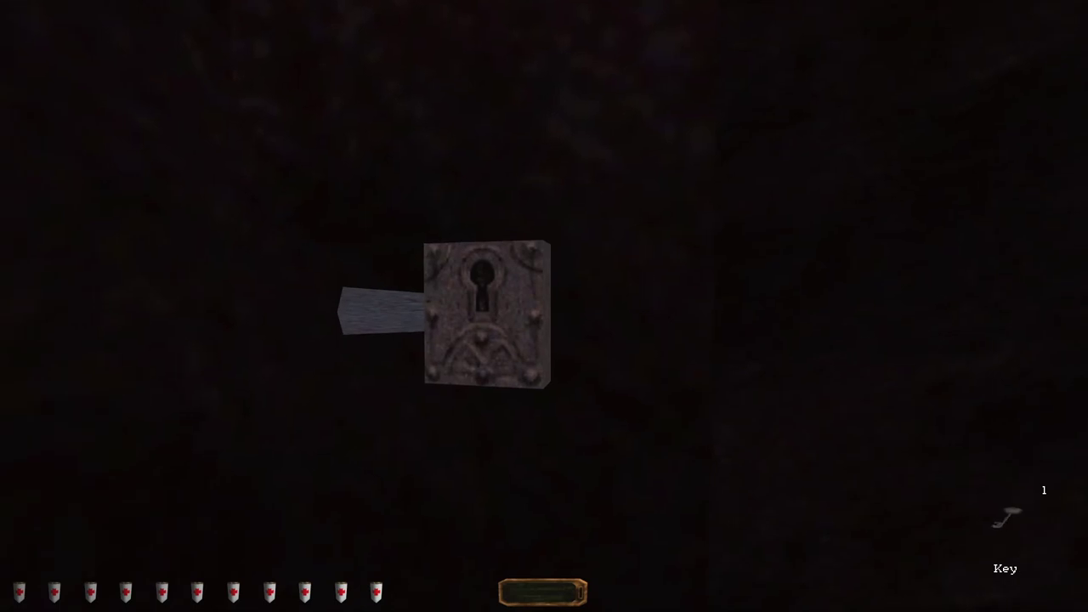
key("Tab")
Step: Cycle keys at the lockbox, then climb into the red rock shaft and narrow passage
key("w")
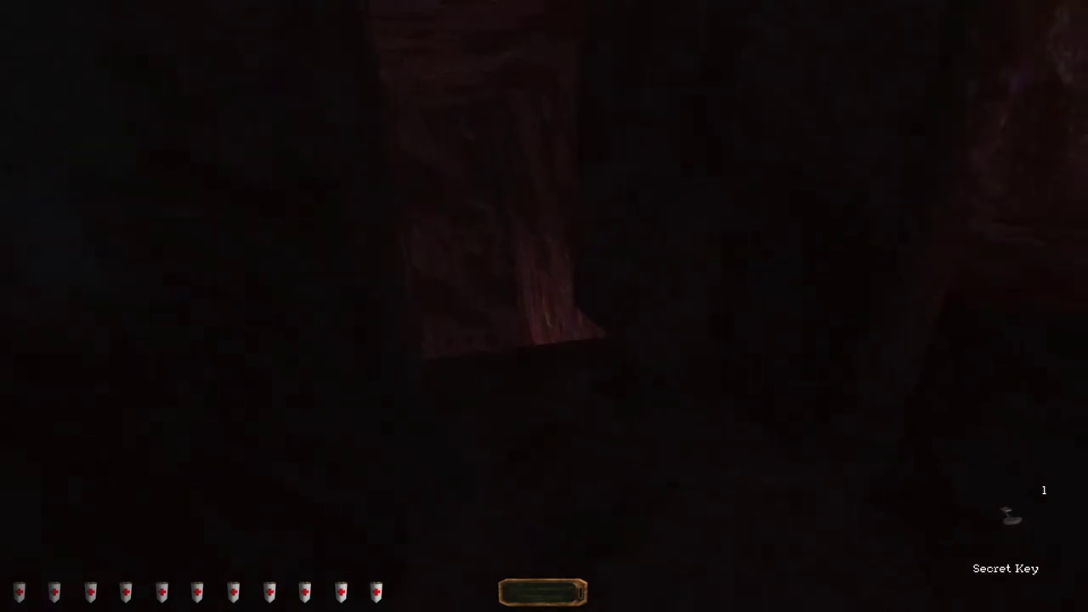
key("w")
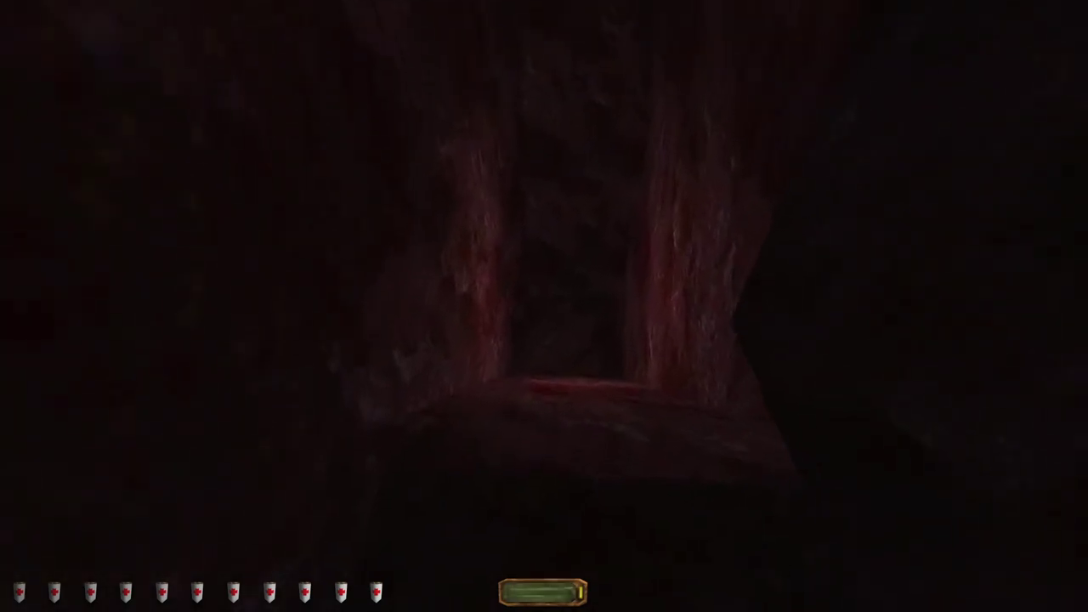
key("w")
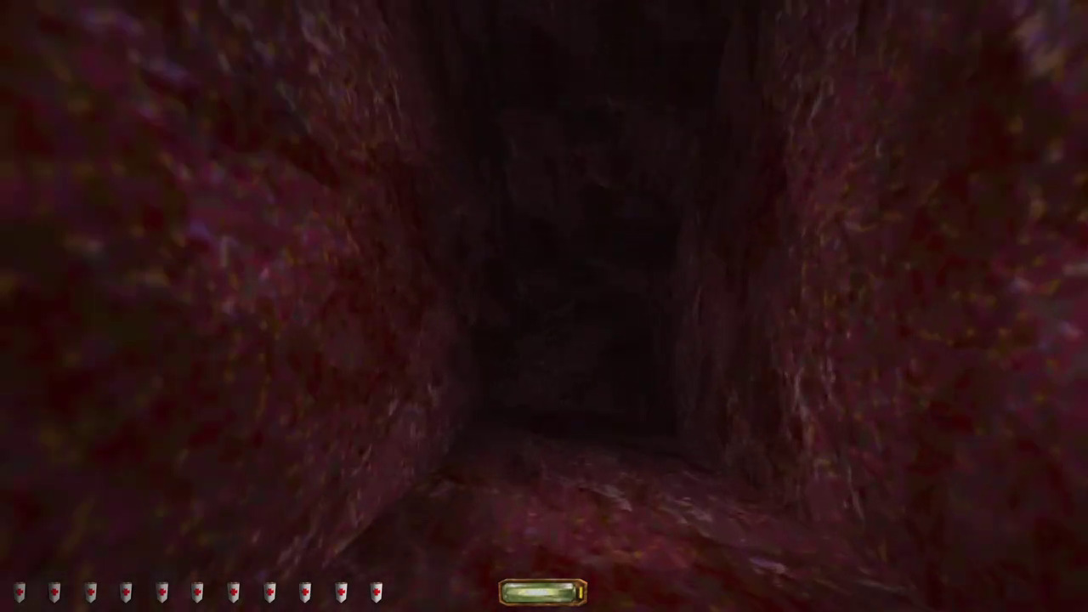
key("w")
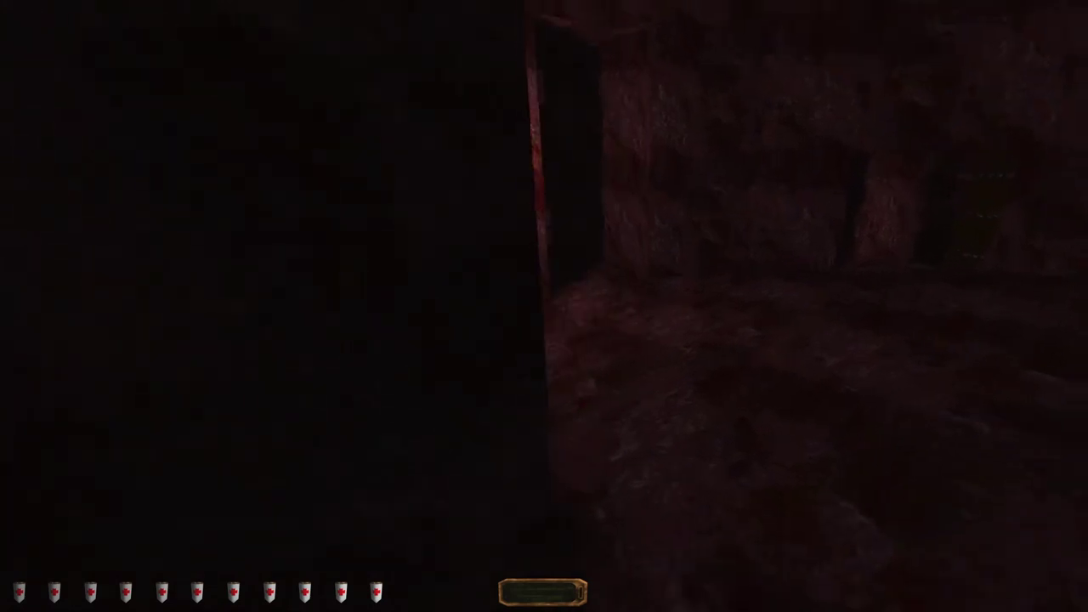
key("w")
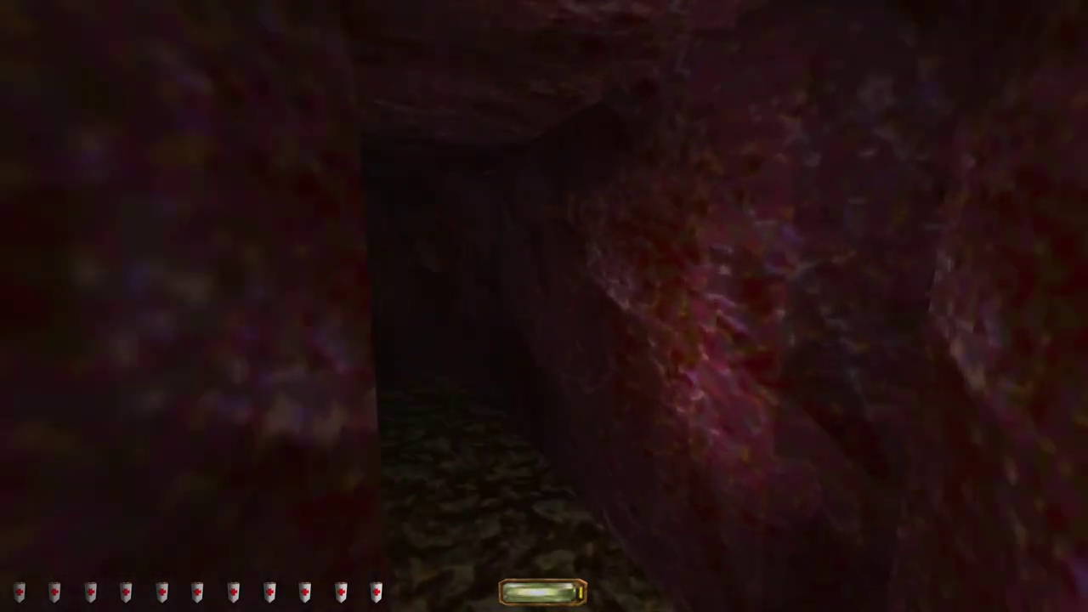
Step: Follow the tunnels through the torch-lit corridor and past the open door toward the gate
key("w")
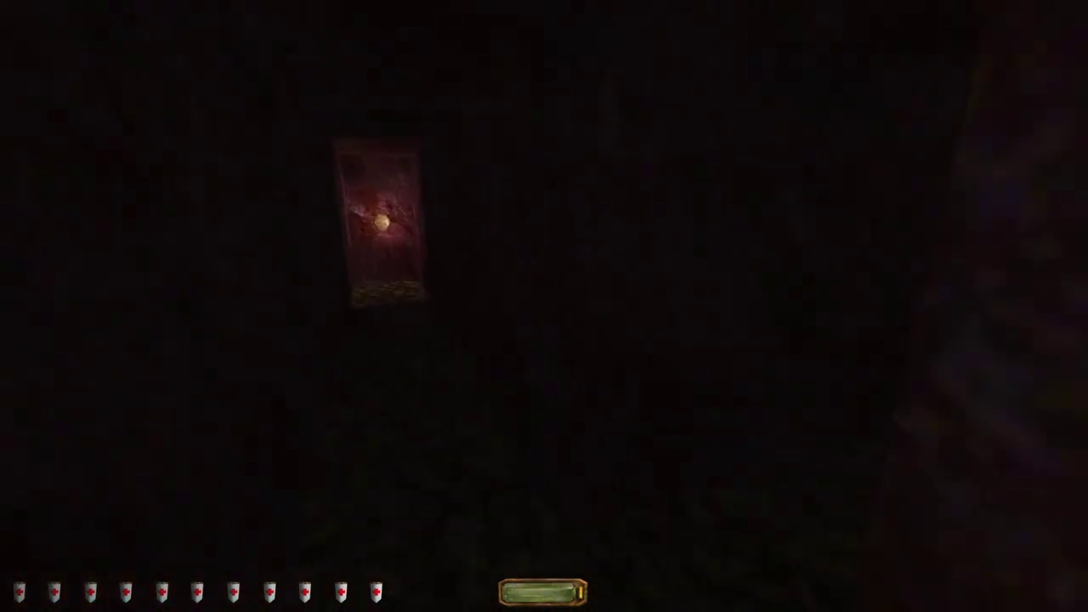
key("w")
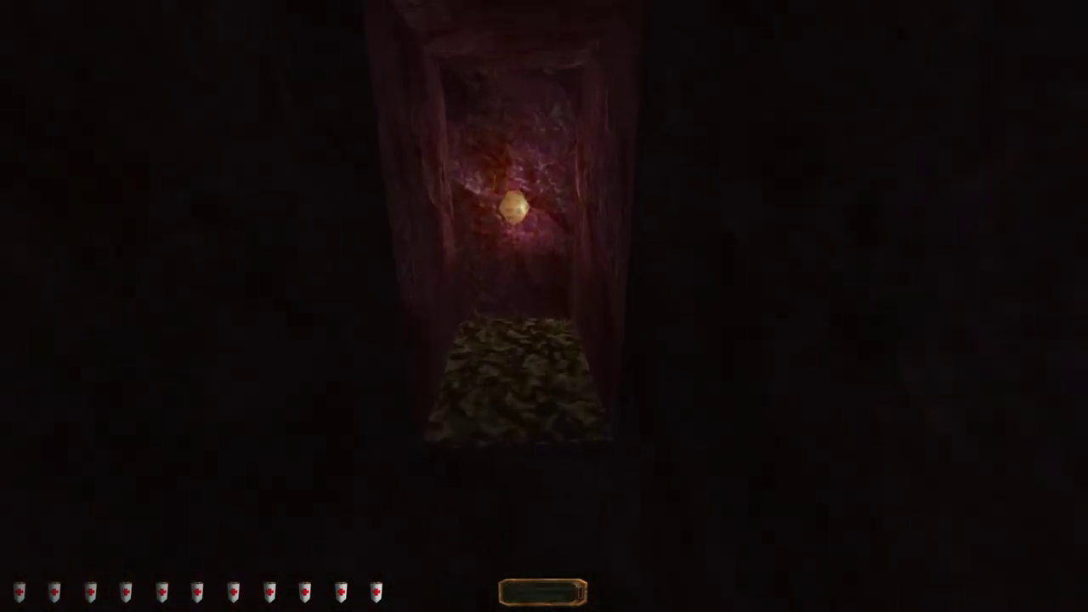
key("w")
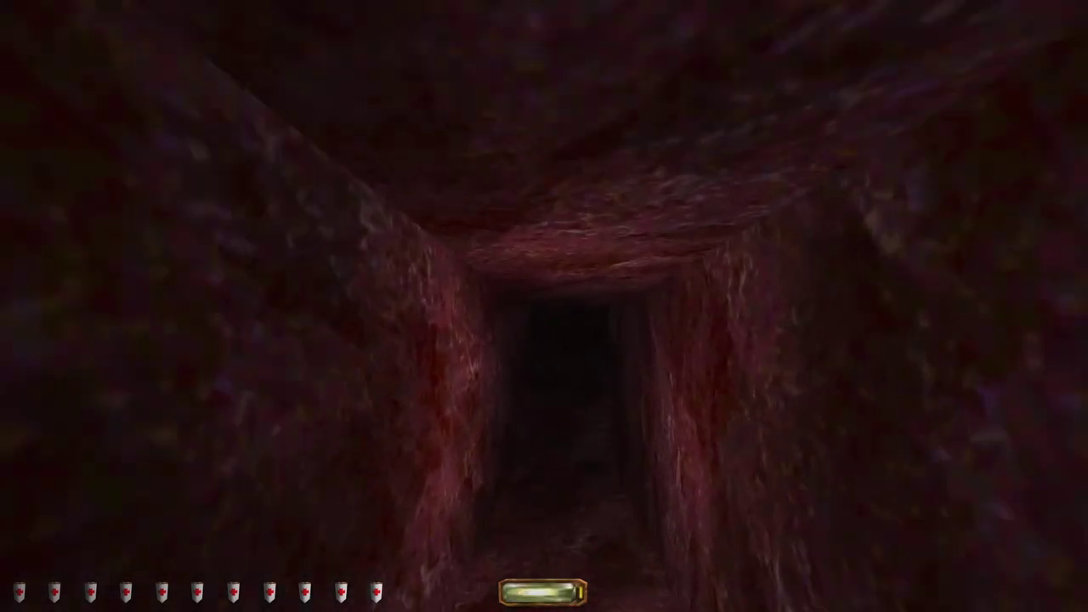
key("w")
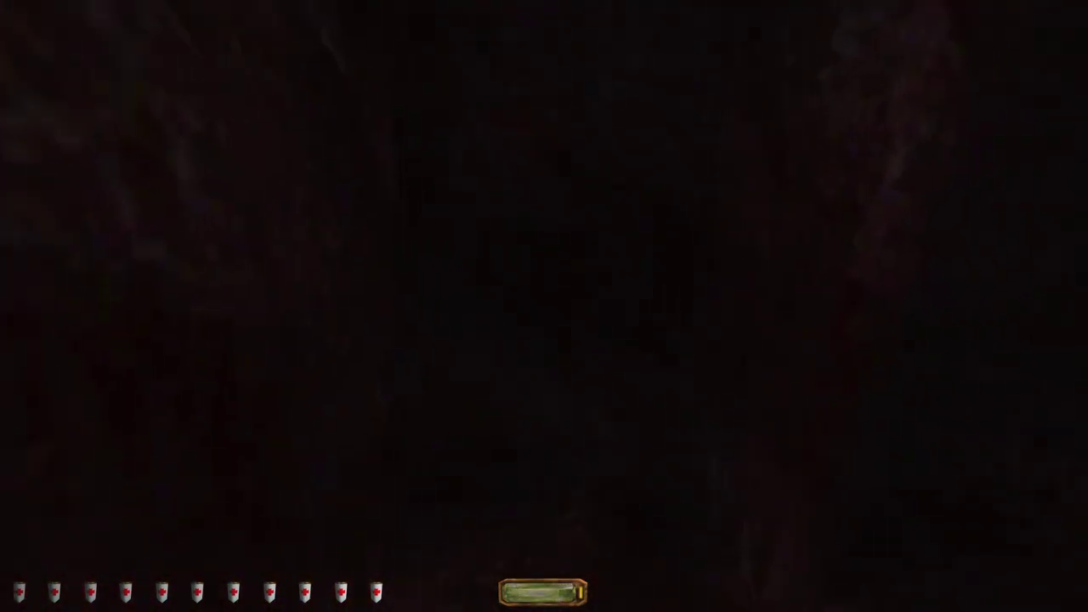
key("w")
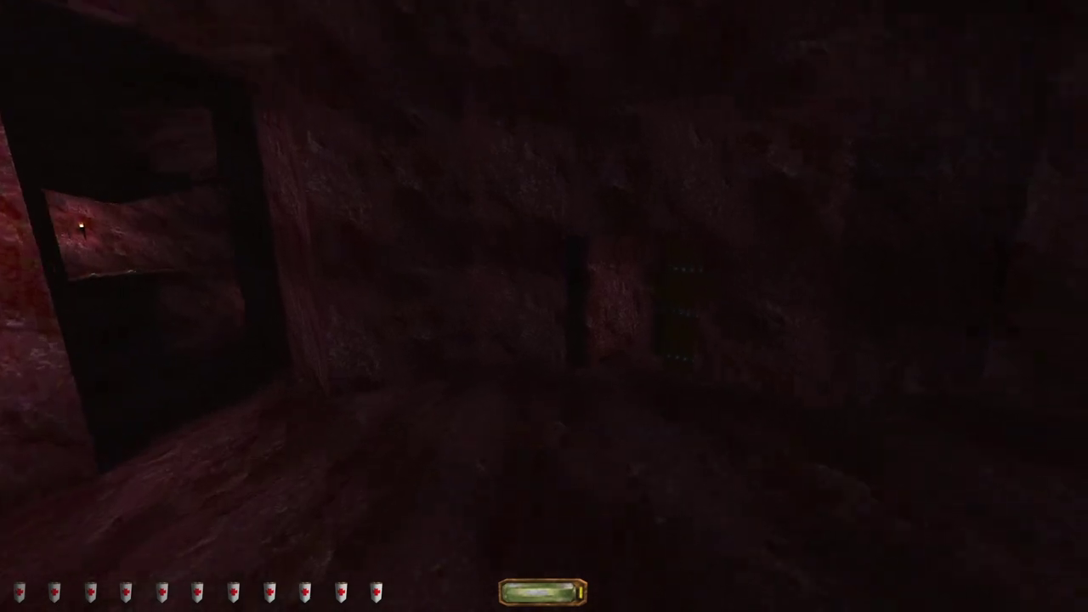
key("w")
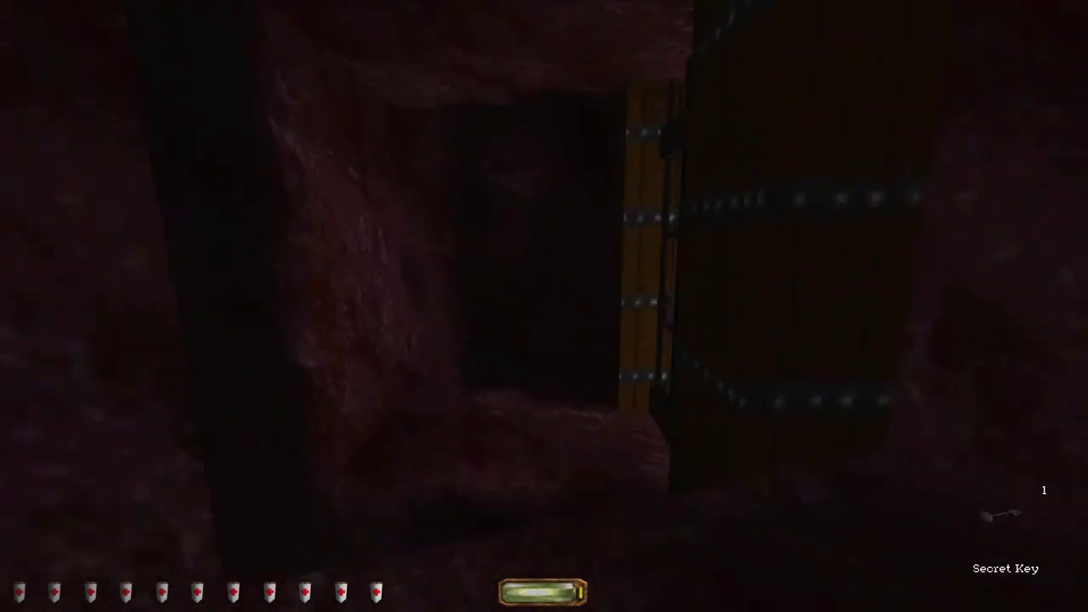
key("w")
key("w")
Step: Follow the rail tunnel and climb the ladder up the stone shaft out of the mine
key("w")
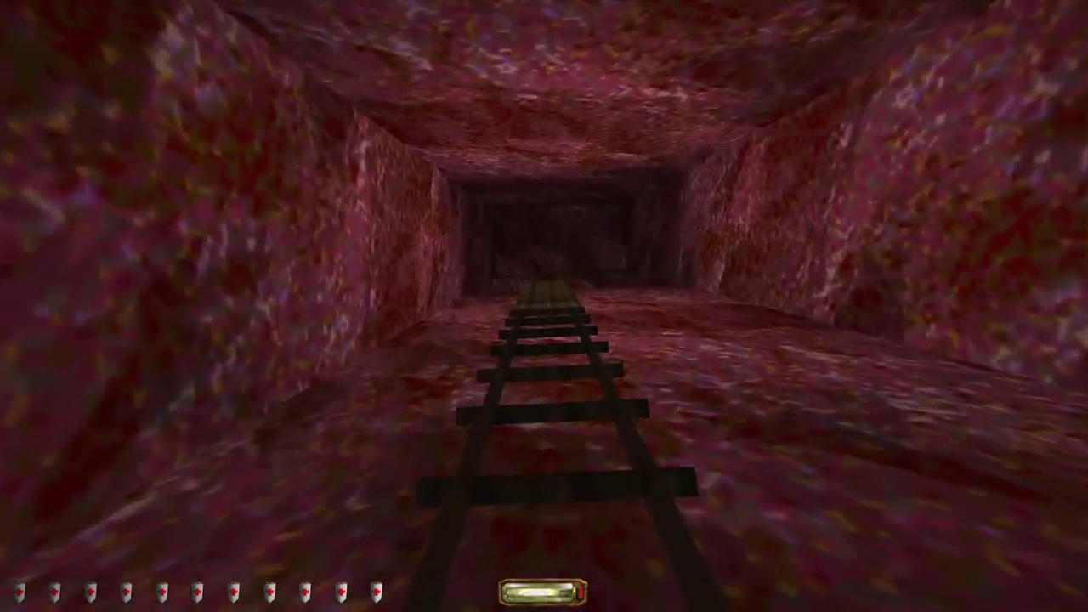
key("w")
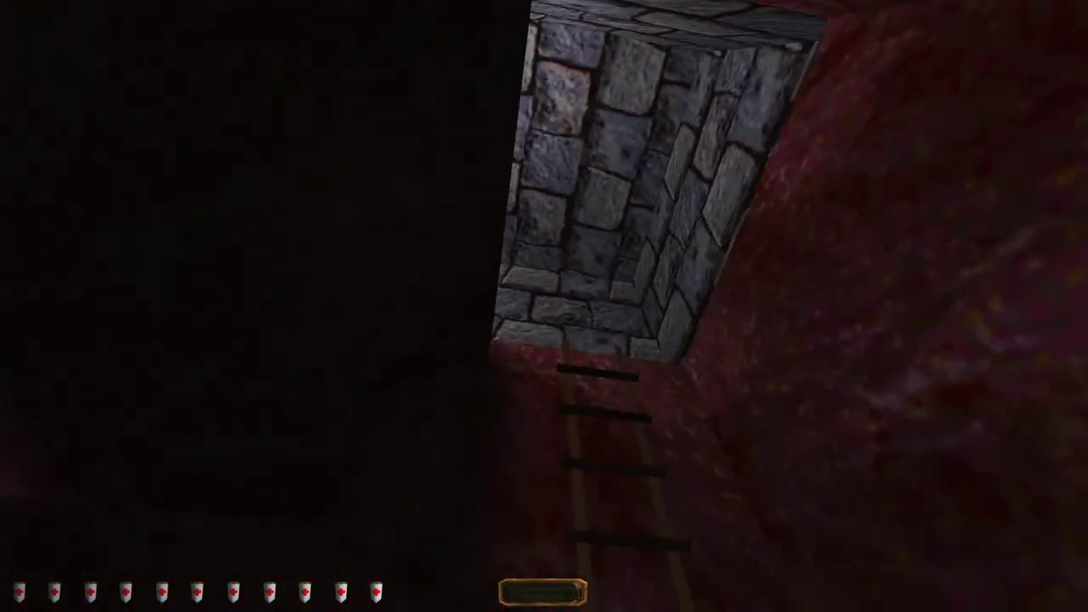
key("w")
key("w")
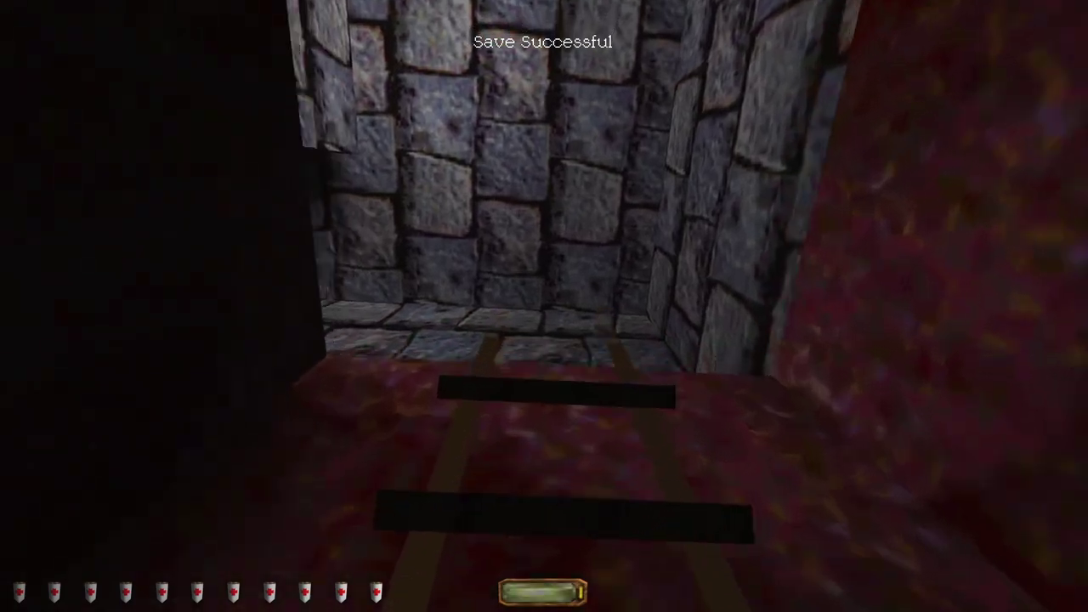
key("w")
Step: Cross the brick room past the pillar and walk down the corridor to end the mission
key("w")
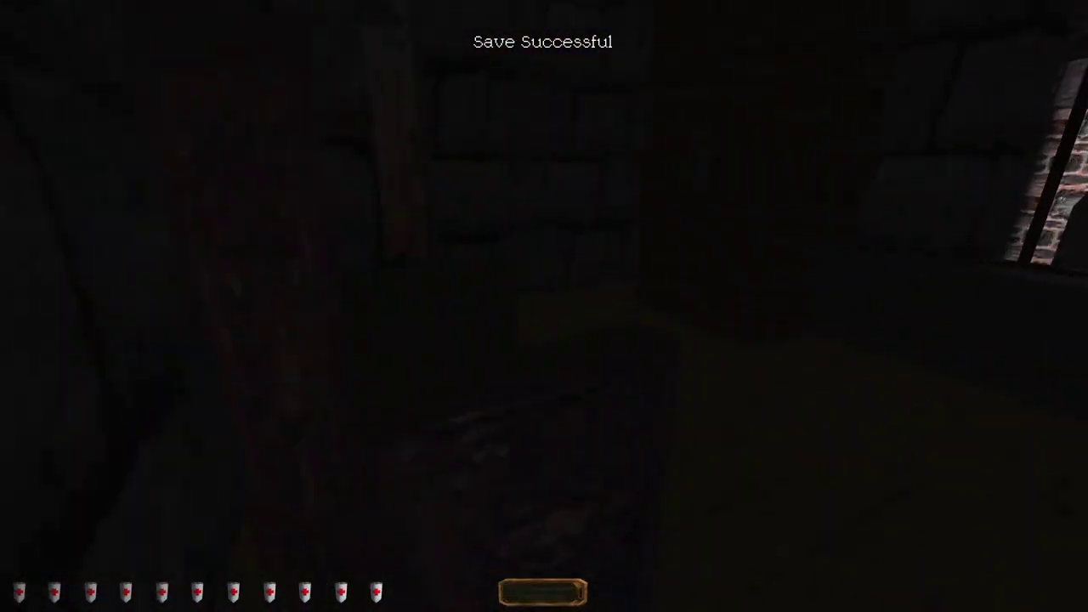
key("w")
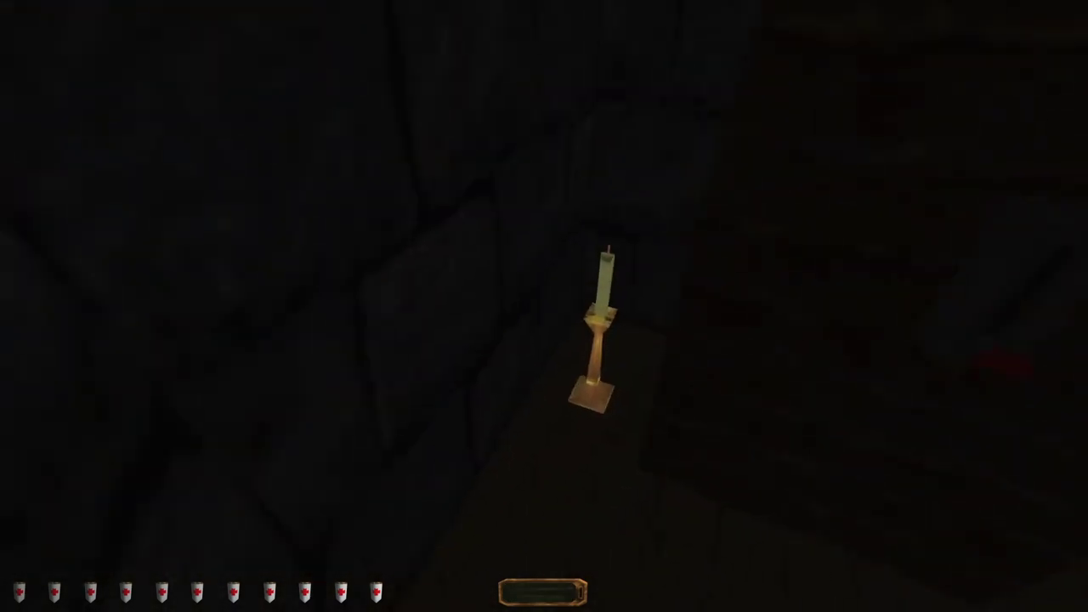
key("w")
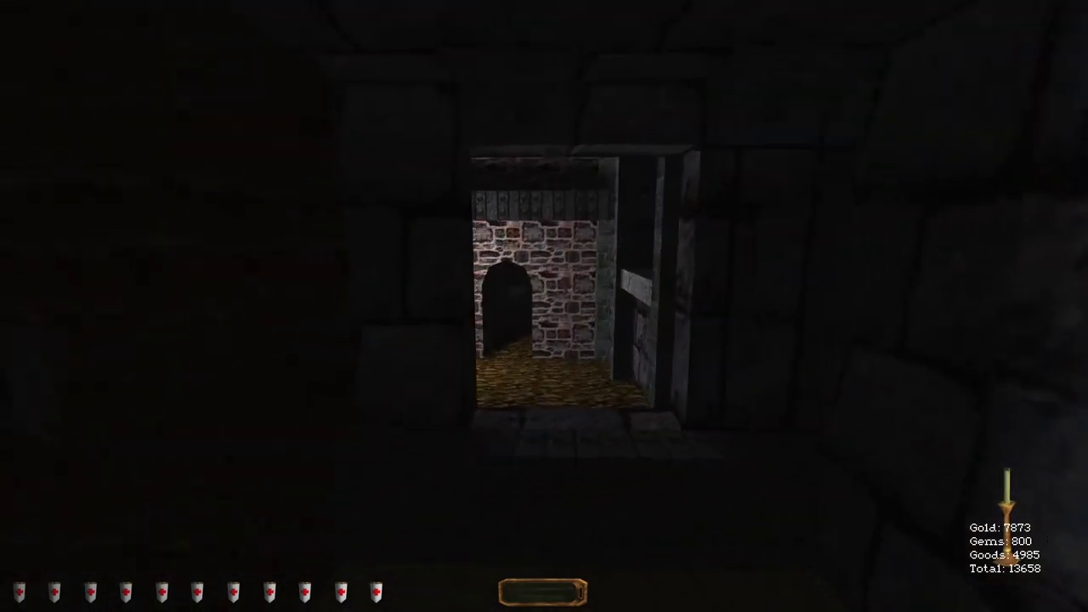
key("w")
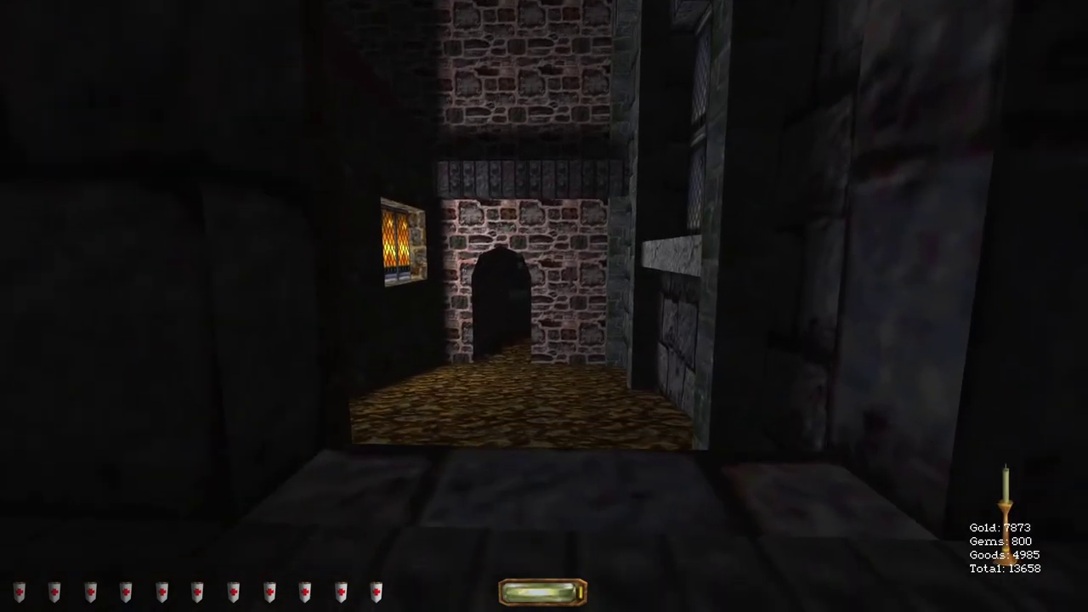
key("w")
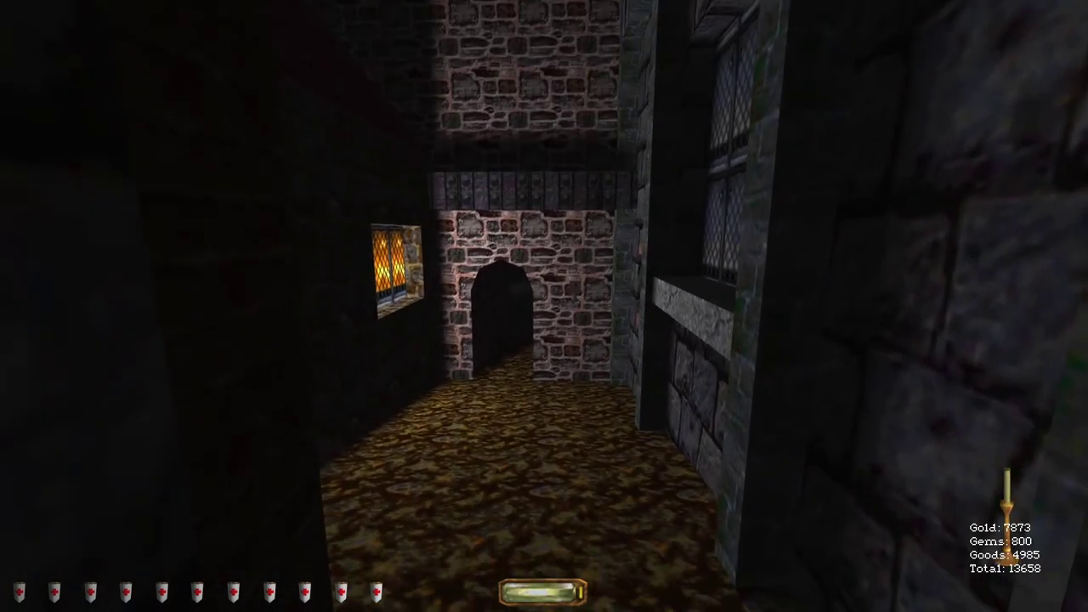
key("w")
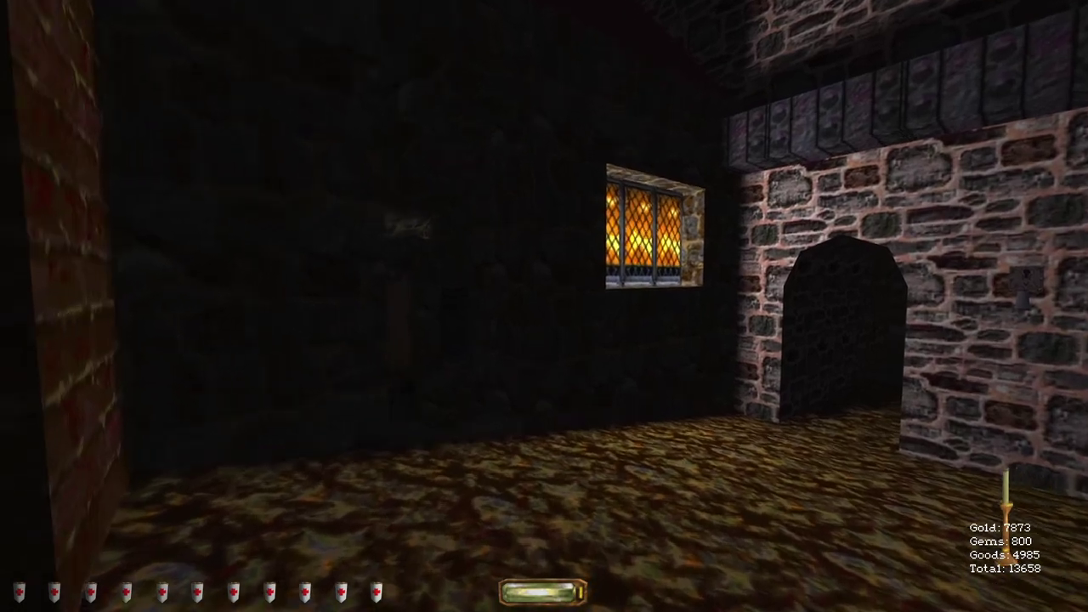
key("w")
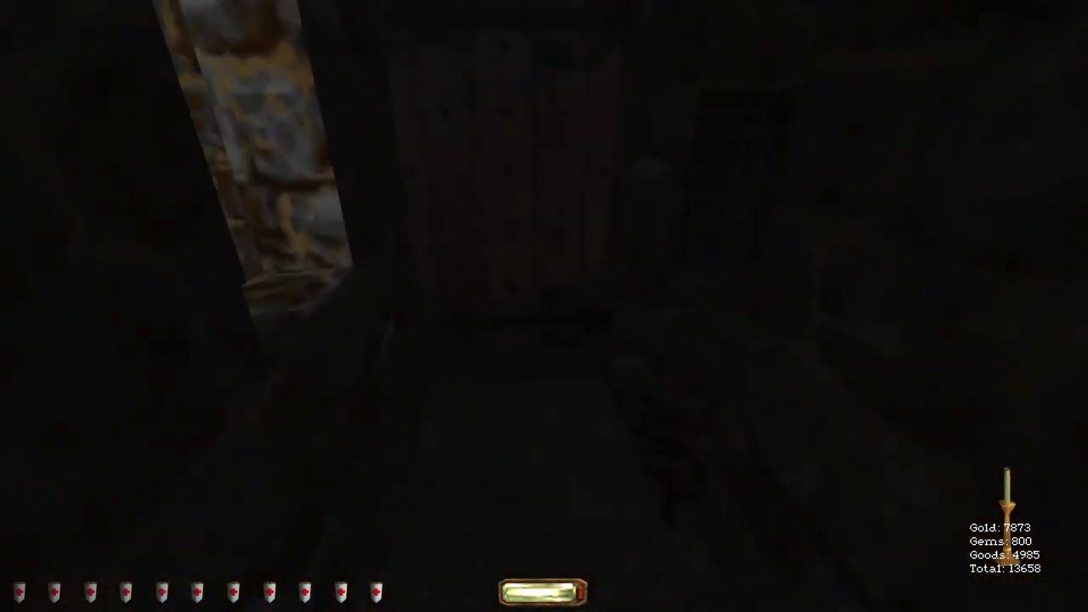
key("w")
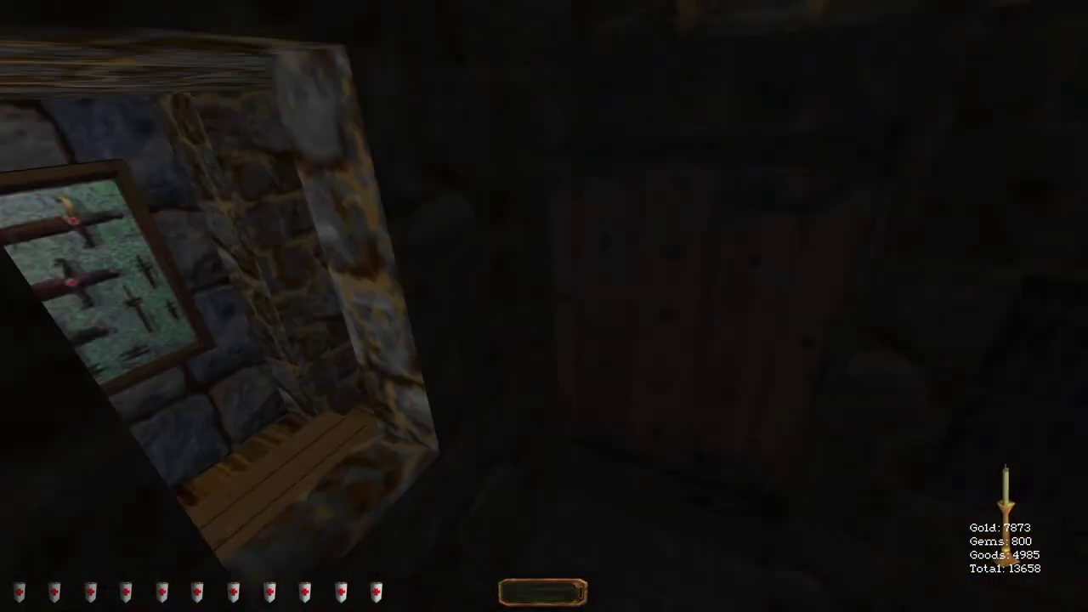
key("w")
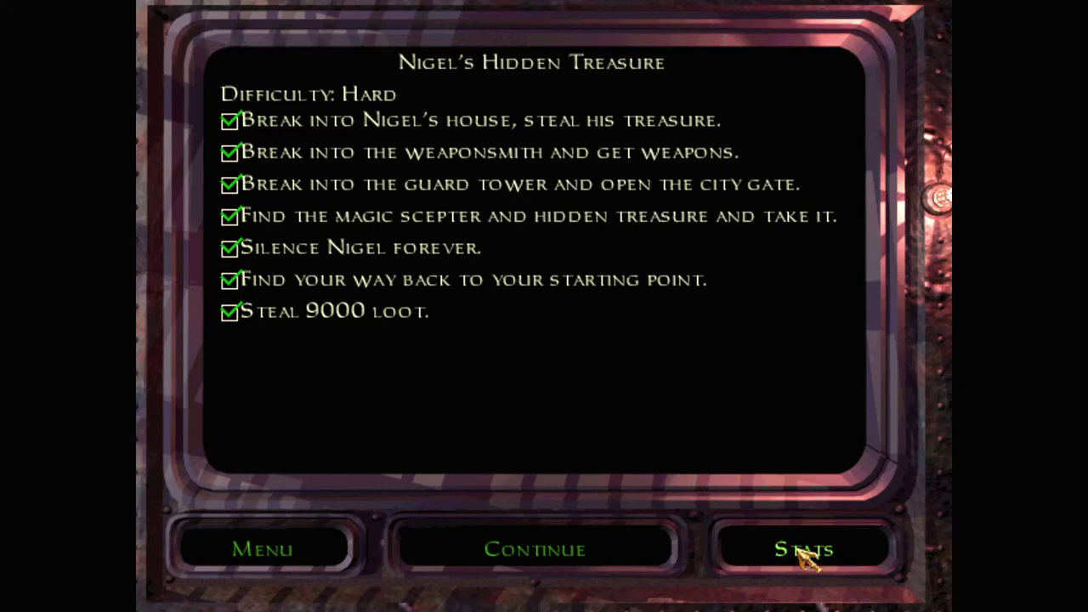
Step: Show the mission stats: 3h 12m 31s, 13658 of 14083 loot, 15 locks picked
left_click(806, 552)
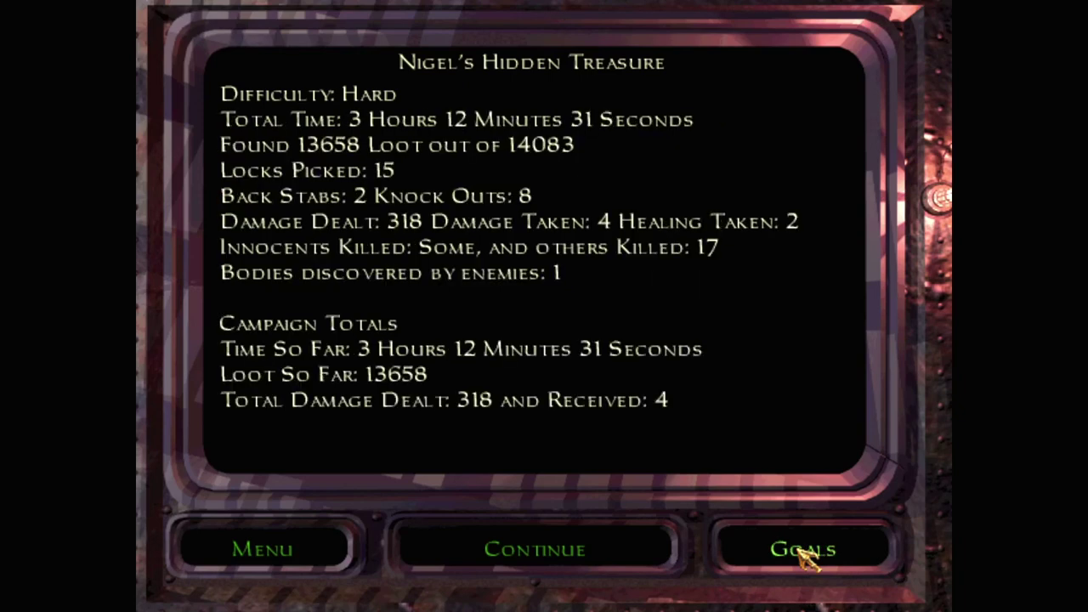